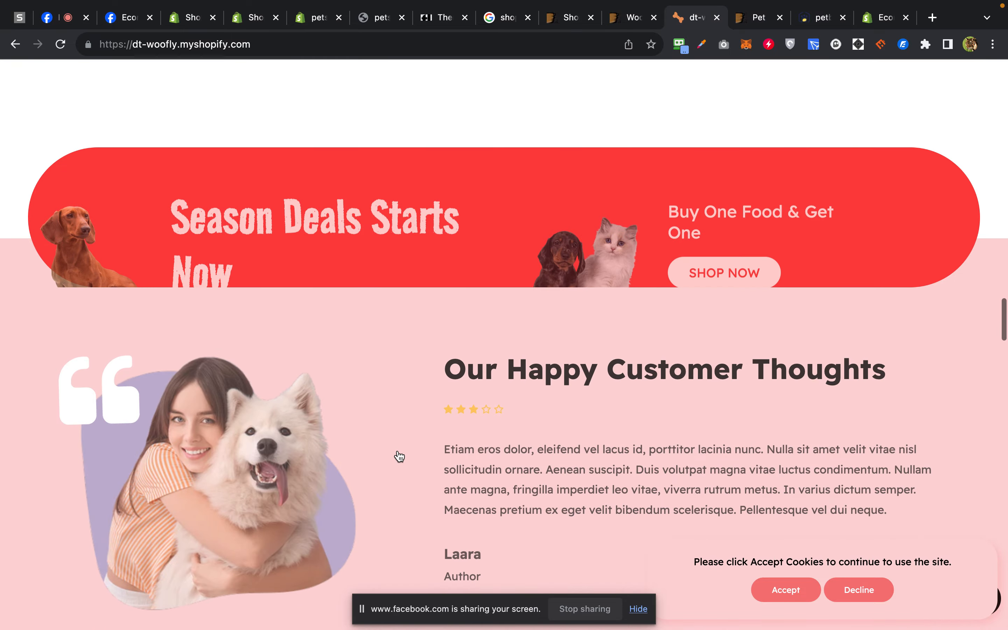
Look over the Woofly demo store's homepage sections, including the brand logos and the frequently asked questions.
scroll(399, 456, "down", 5)
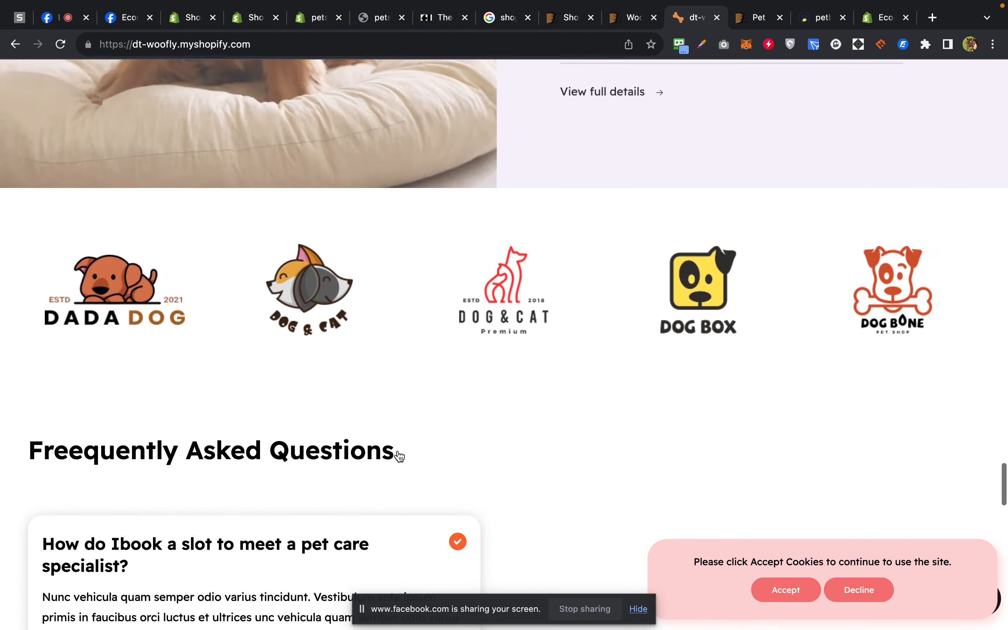
scroll(399, 457, "up", 20)
scroll(399, 457, "up", 10)
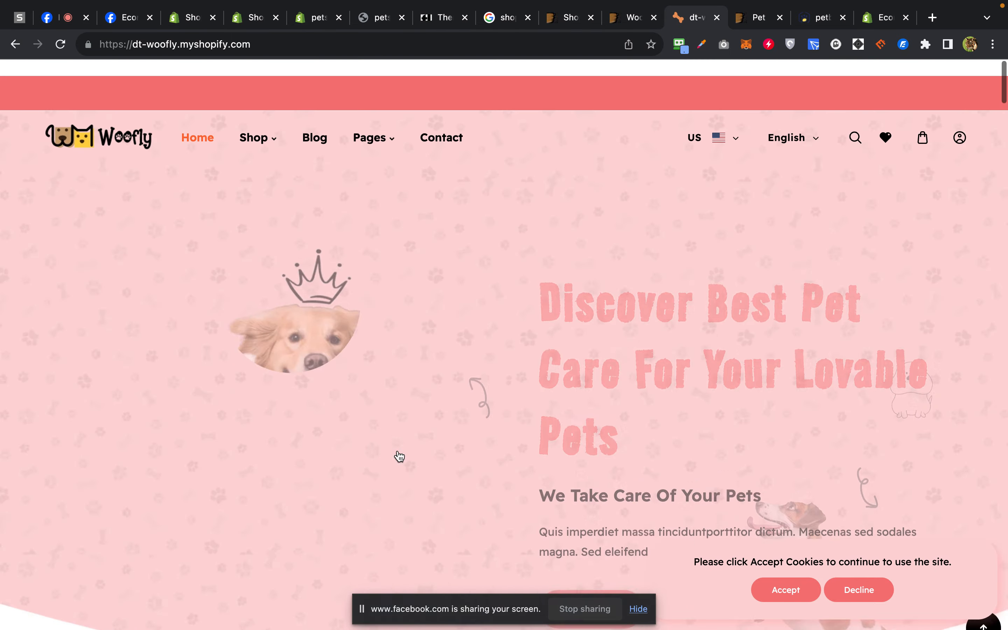
Open the liver chunks dog food product page through the Woofly store's Shop categories and look down the page.
mouse_move(258, 123)
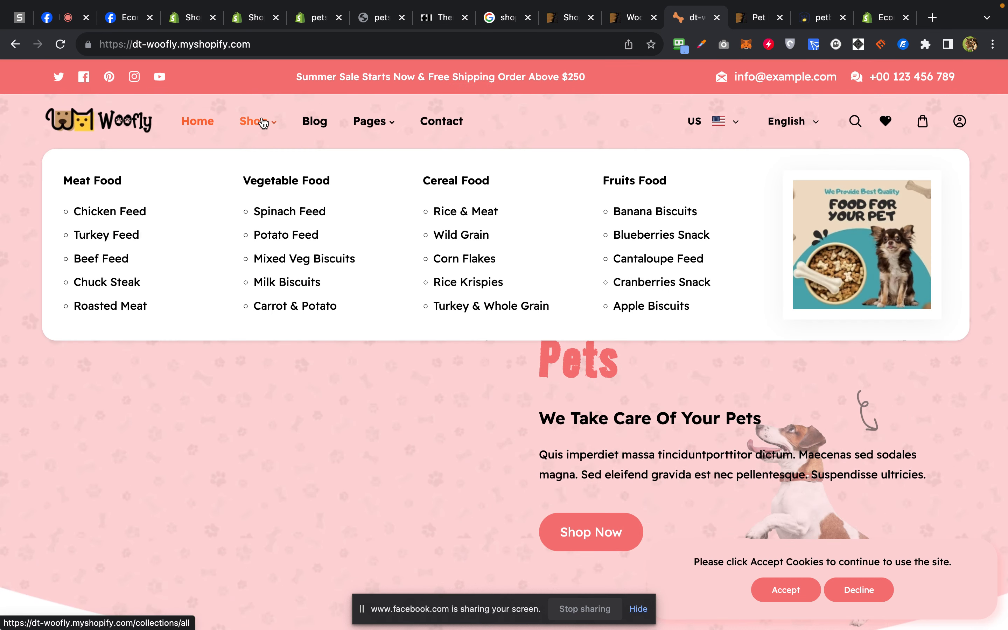
left_click(282, 217)
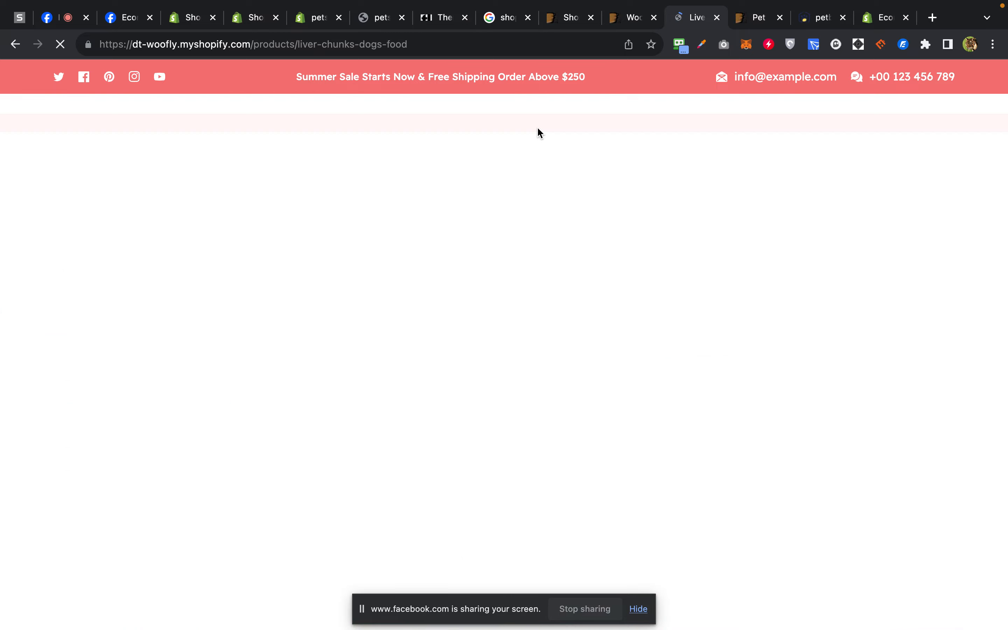
scroll(631, 316, "down", 10)
scroll(631, 317, "down", 10)
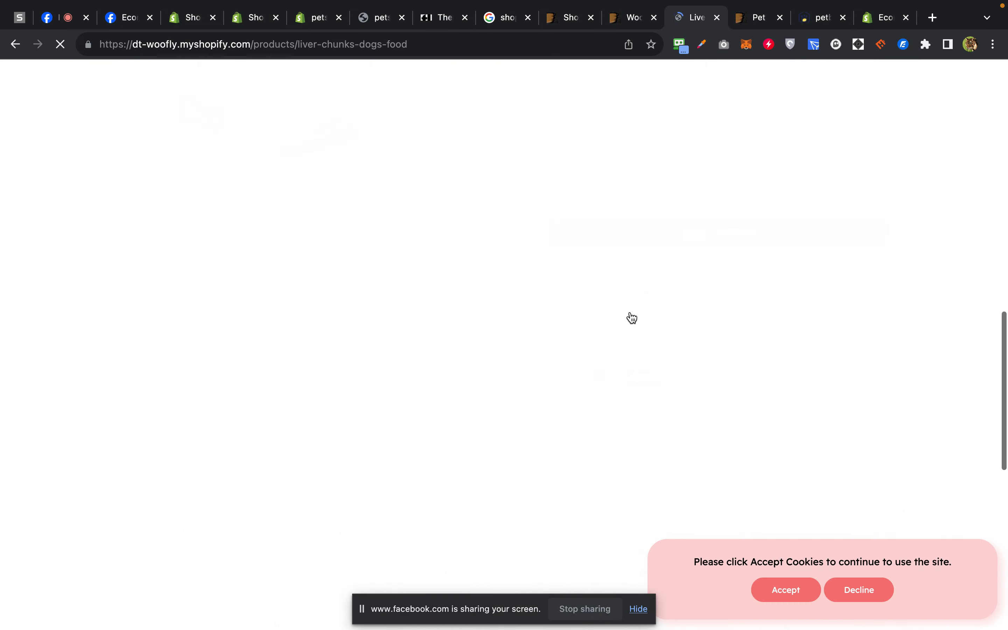
Return to the ThemeForest results for "shopify pet themes" and look over the listed themes.
left_click(566, 18)
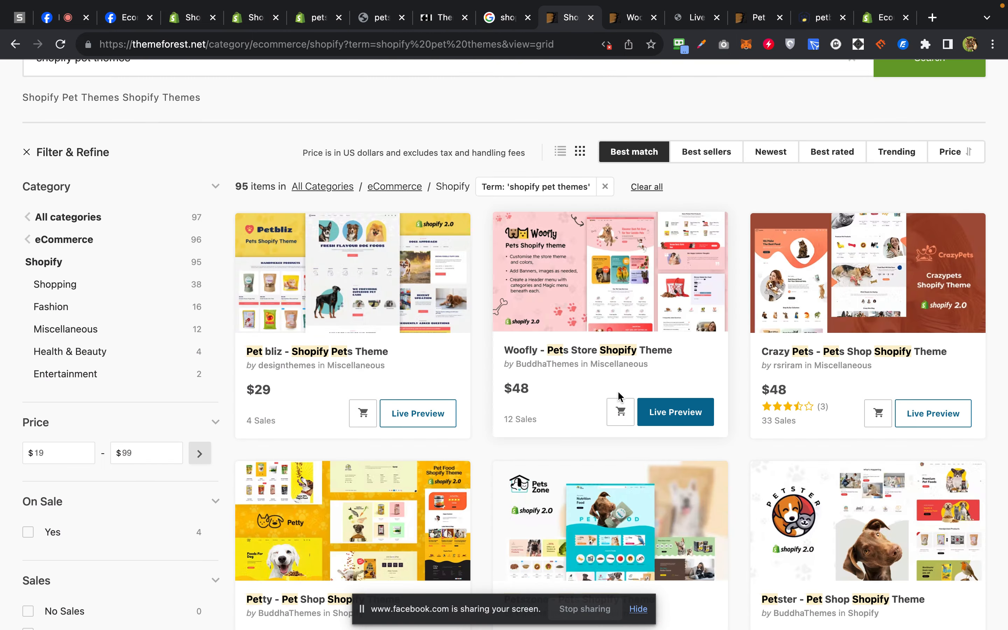
scroll(623, 414, "down", 9)
scroll(625, 414, "up", 18)
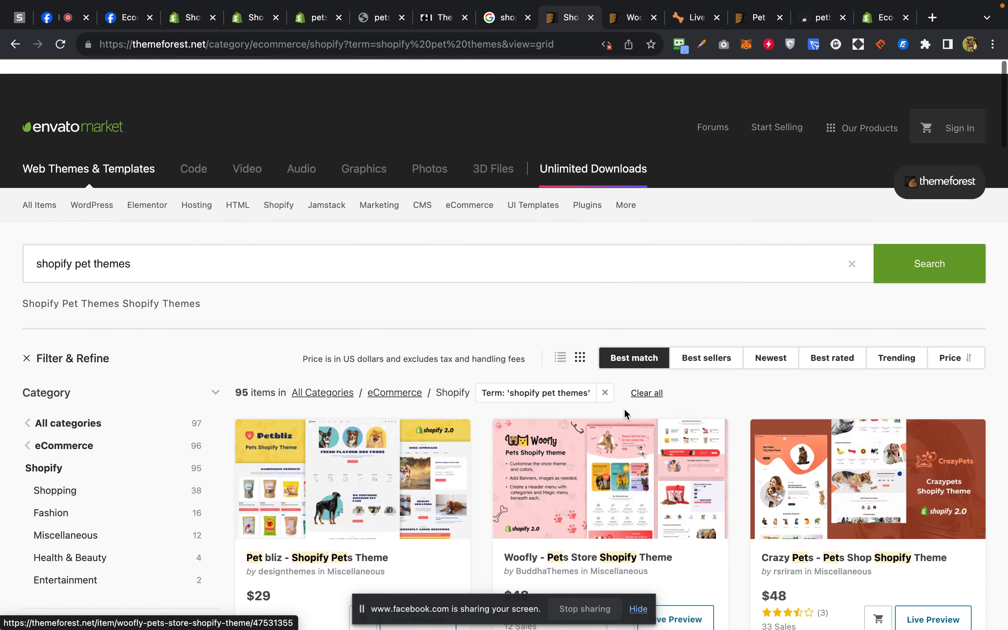
Switch to the Shopify Theme Store and examine the full theme catalogue with its prices, industries and feature filters.
left_click(876, 26)
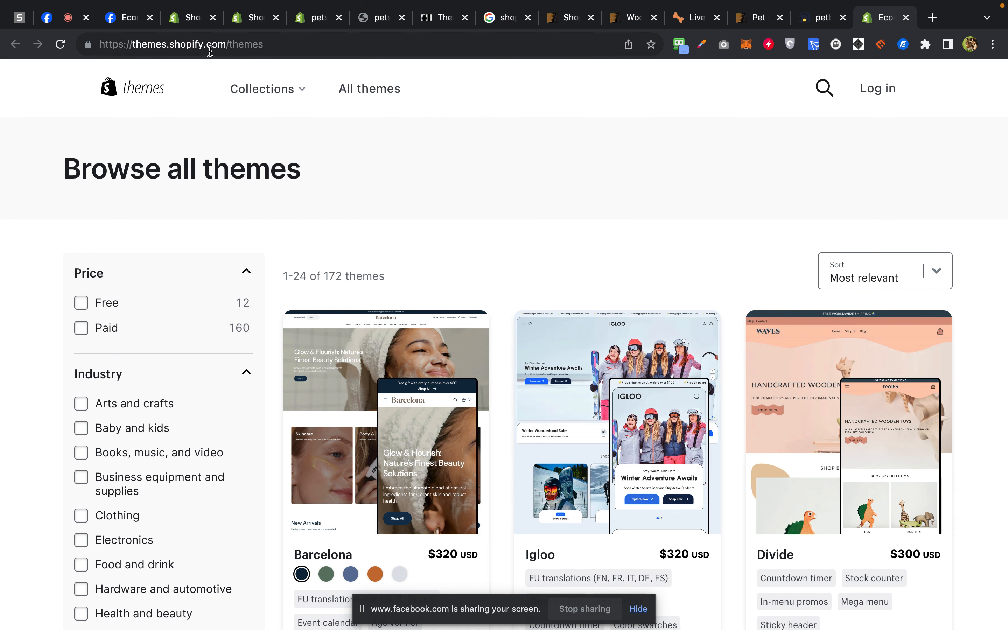
scroll(479, 254, "down", 5)
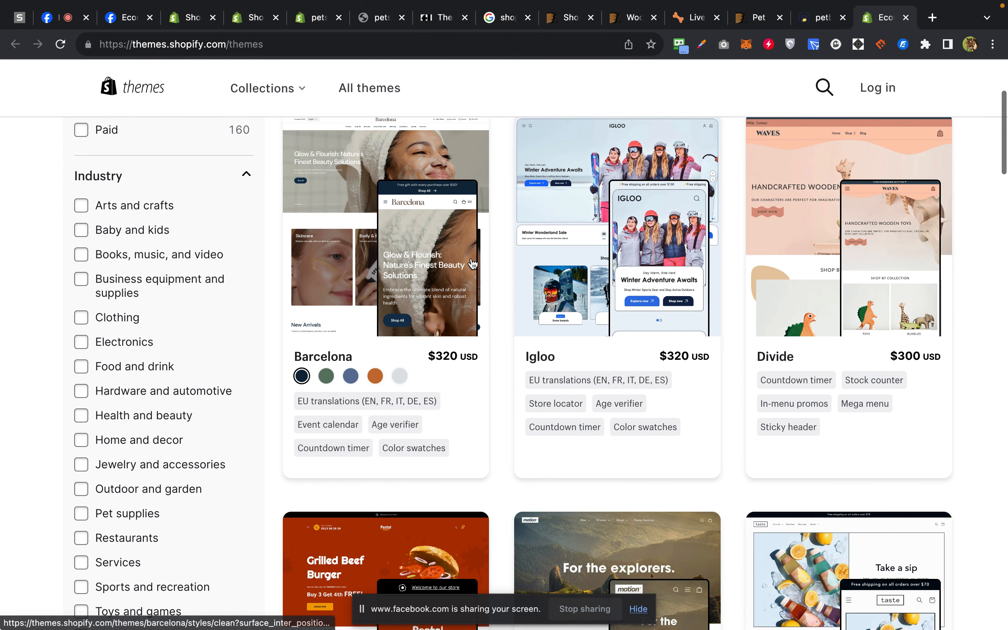
scroll(475, 258, "up", 5)
scroll(334, 392, "down", 15)
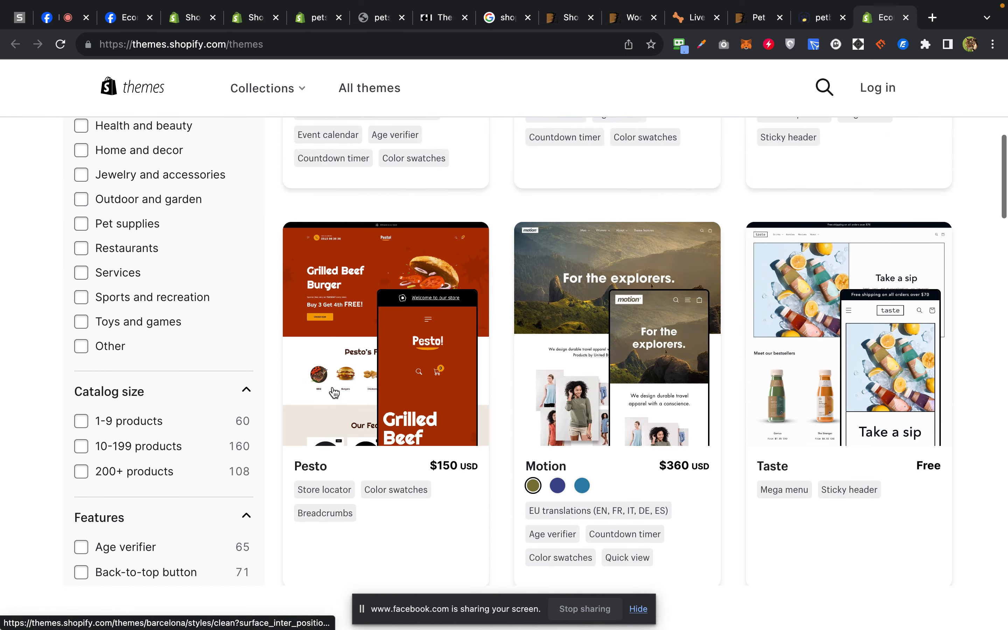
scroll(335, 392, "down", 7)
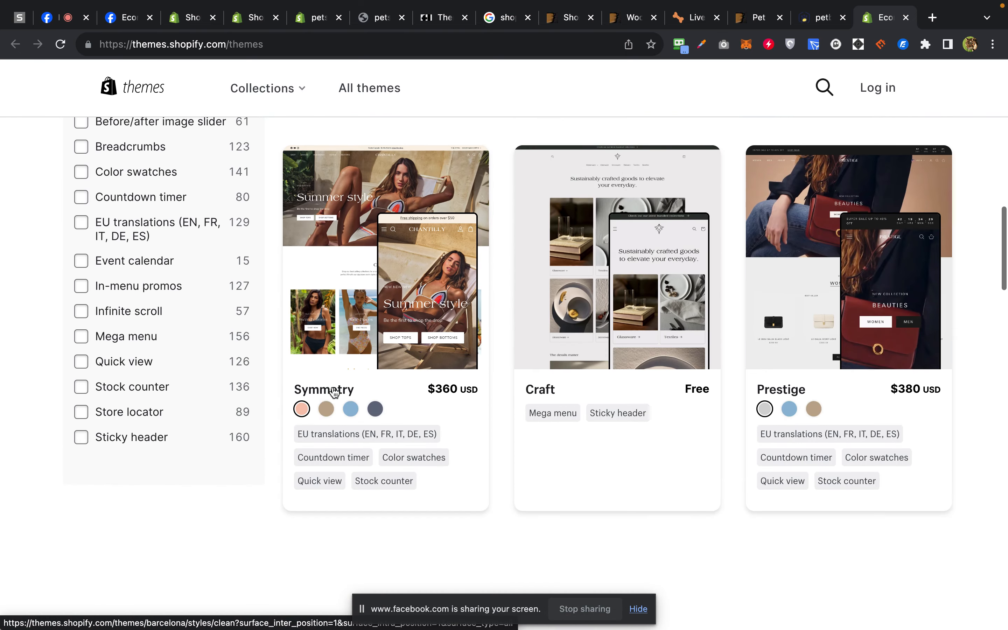
scroll(335, 393, "up", 20)
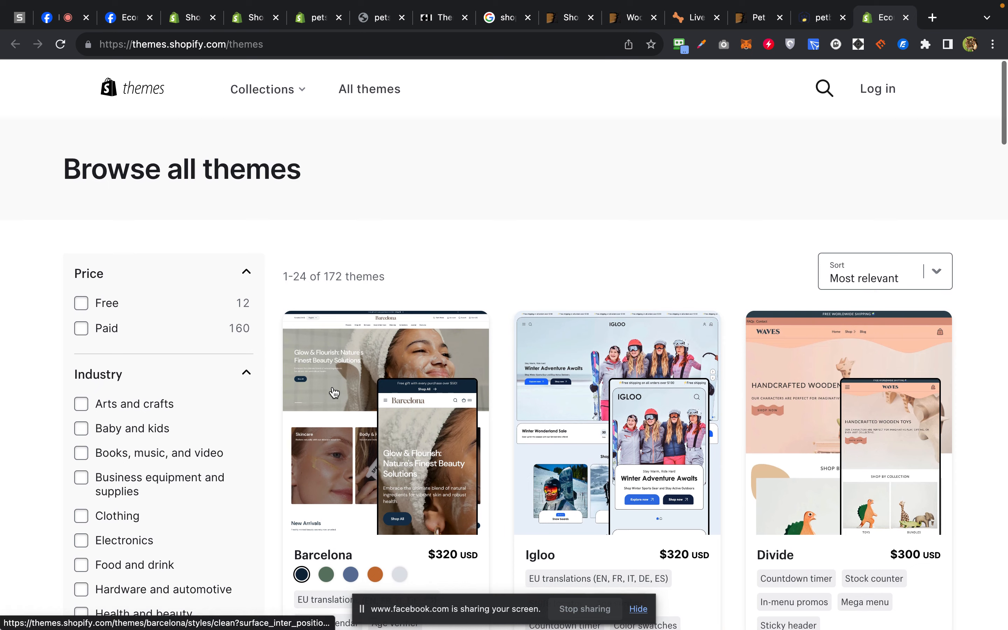
scroll(334, 393, "down", 2)
scroll(335, 392, "down", 13)
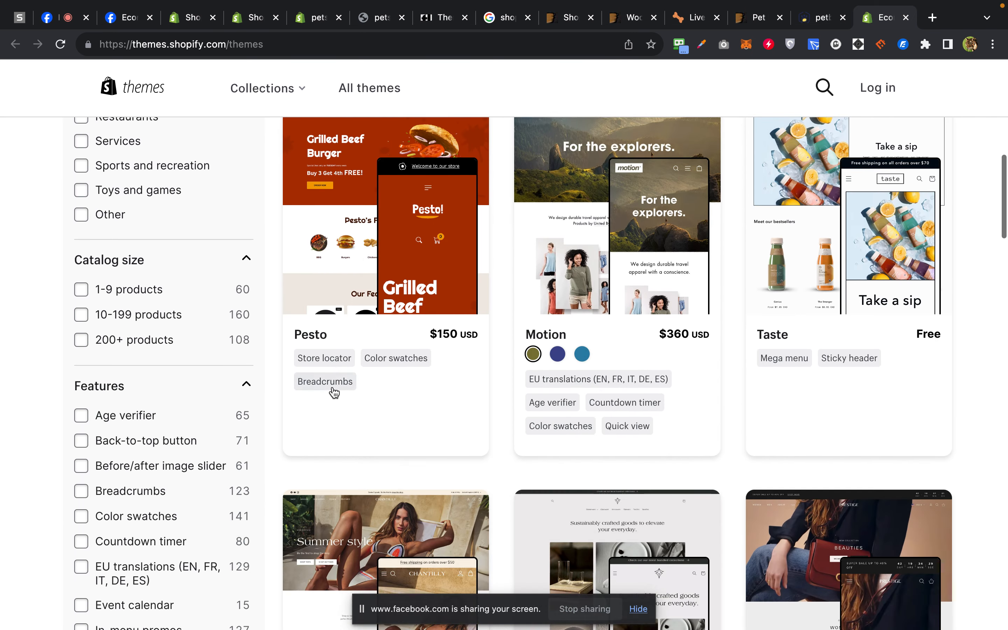
scroll(335, 392, "up", 14)
scroll(334, 392, "up", 1)
scroll(335, 393, "down", 2)
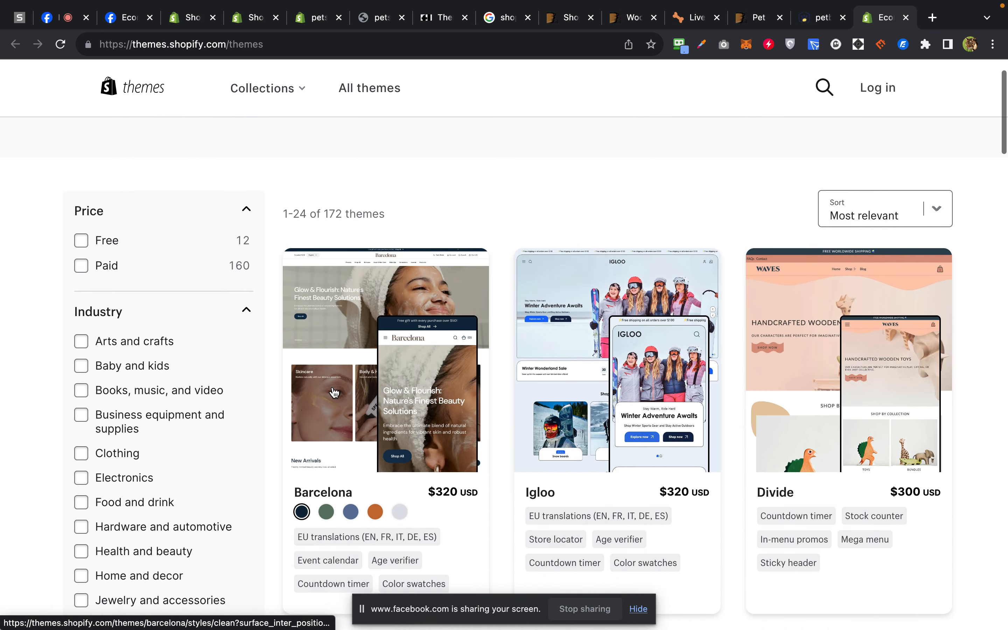
scroll(334, 392, "down", 5)
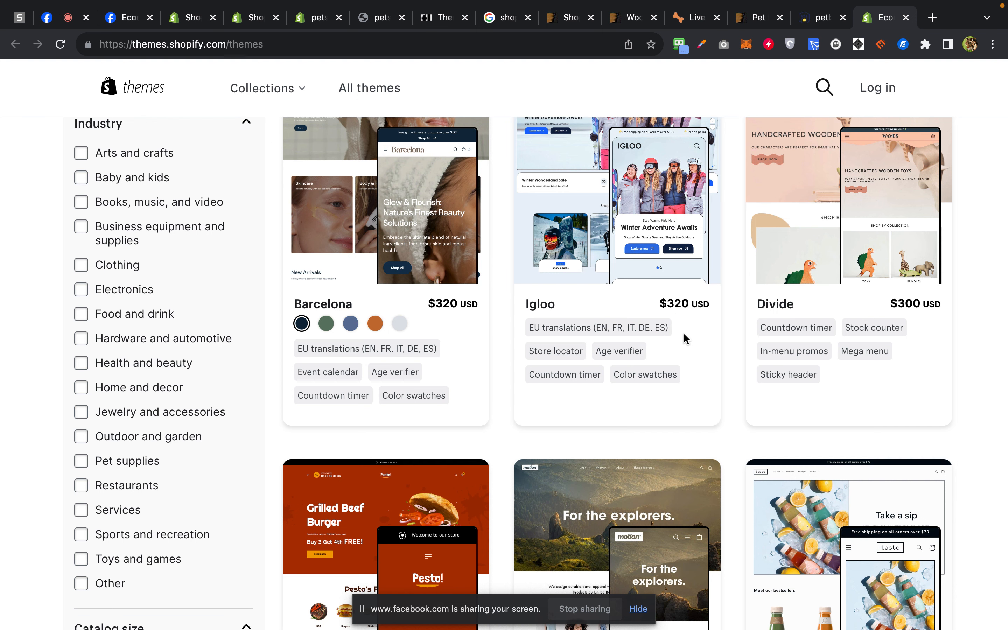
Open the Barcelona theme's page in a new tab and look through more themes in the catalogue.
right_click(412, 238)
left_click(424, 245)
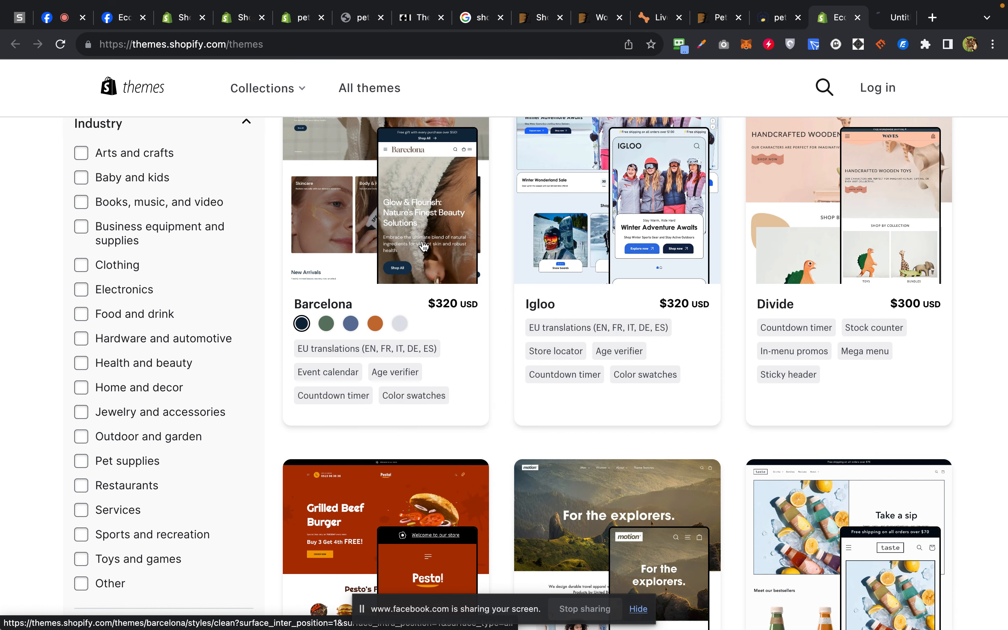
scroll(423, 246, "down", 2)
scroll(423, 246, "down", 7)
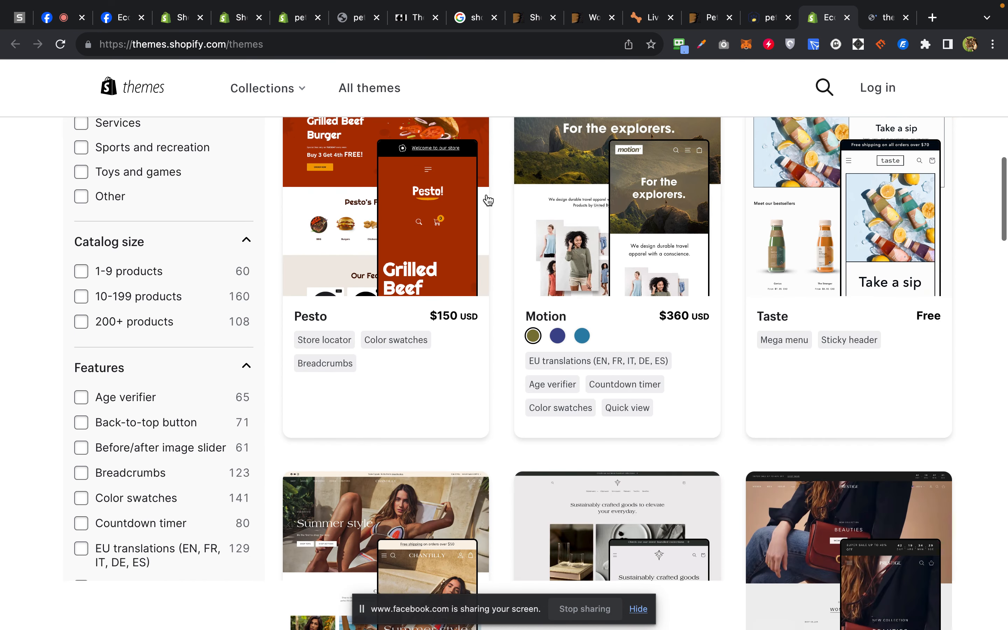
scroll(693, 322, "down", 4)
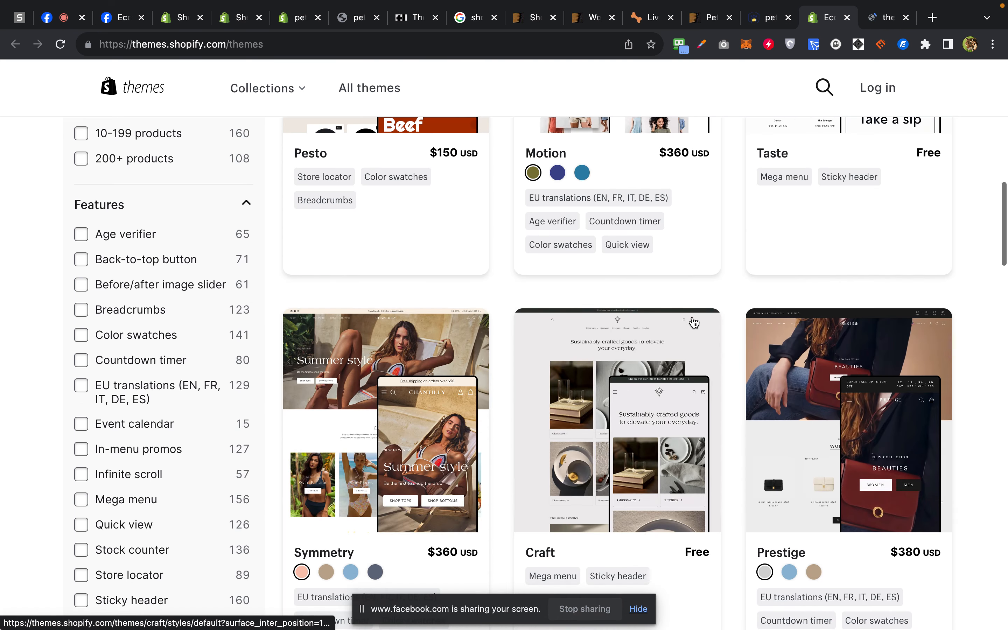
scroll(771, 359, "down", 5)
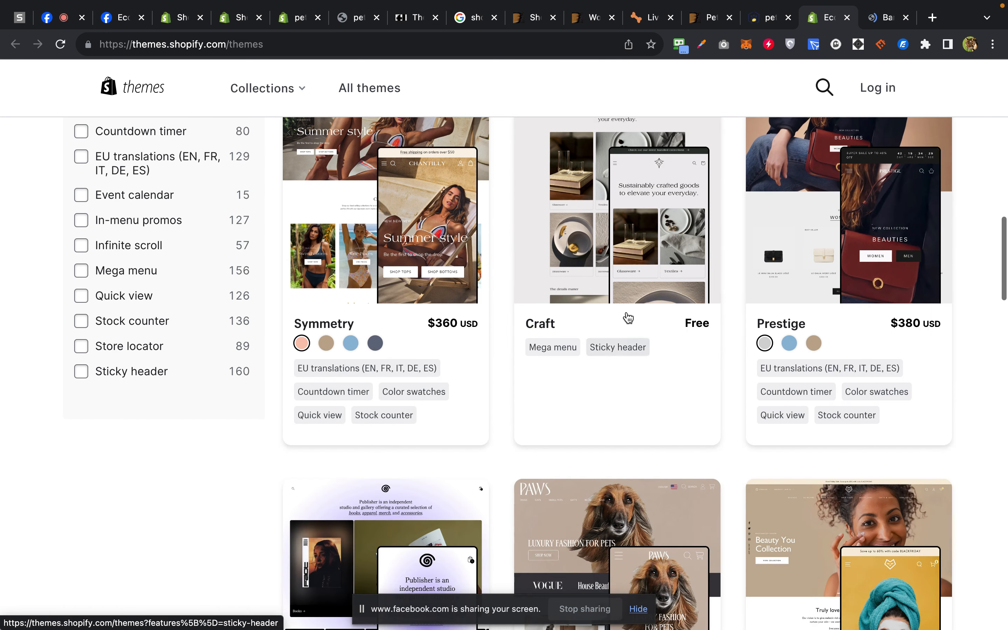
scroll(626, 311, "down", 5)
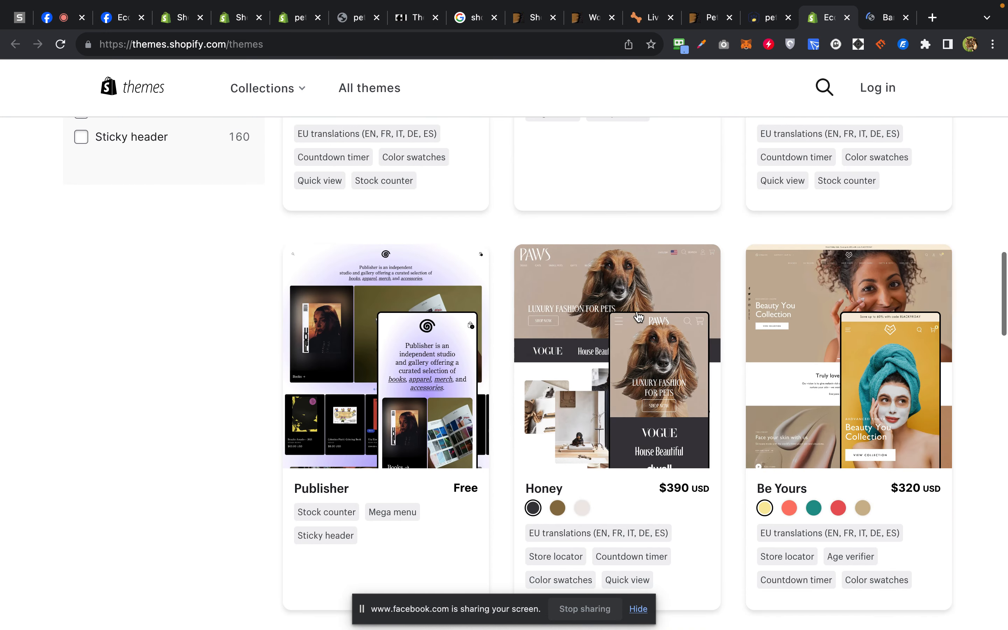
scroll(677, 324, "down", 1)
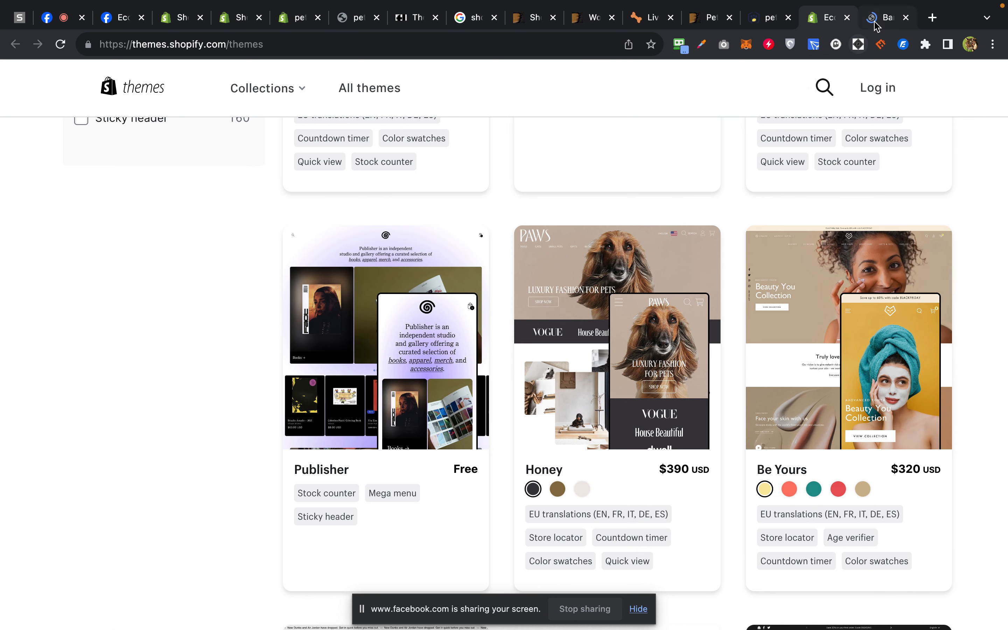
Go to the Barcelona theme's page and open its demo store in the Clean style.
left_click(875, 24)
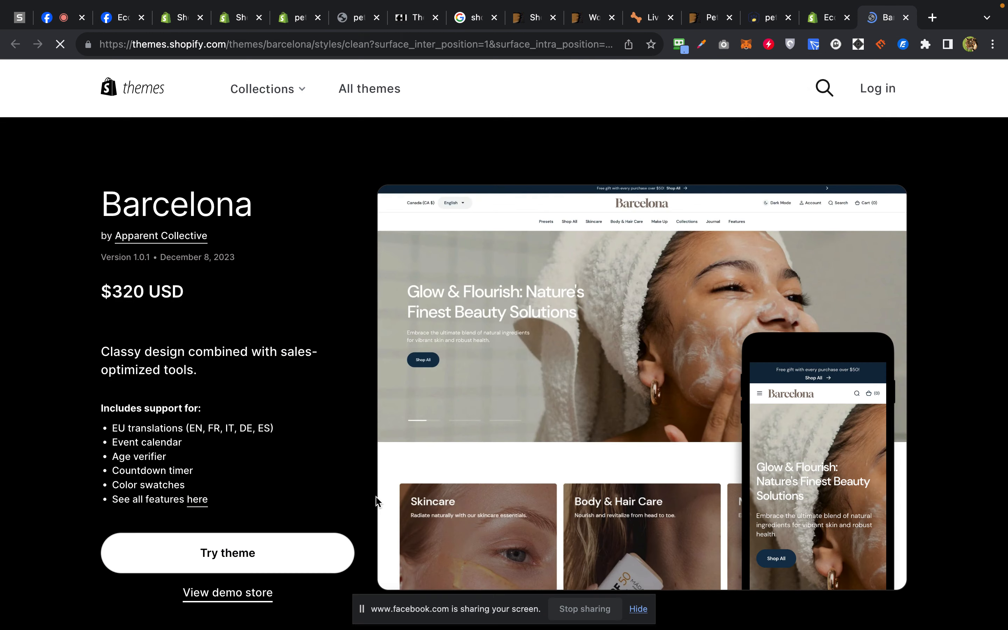
scroll(359, 526, "down", 3)
left_click(238, 473)
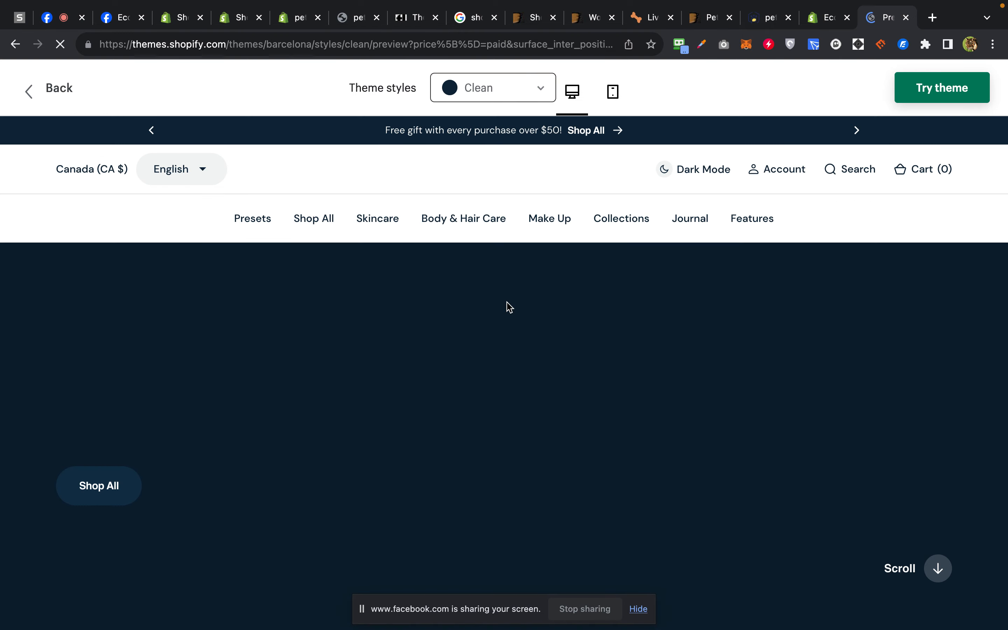
scroll(507, 302, "down", 1)
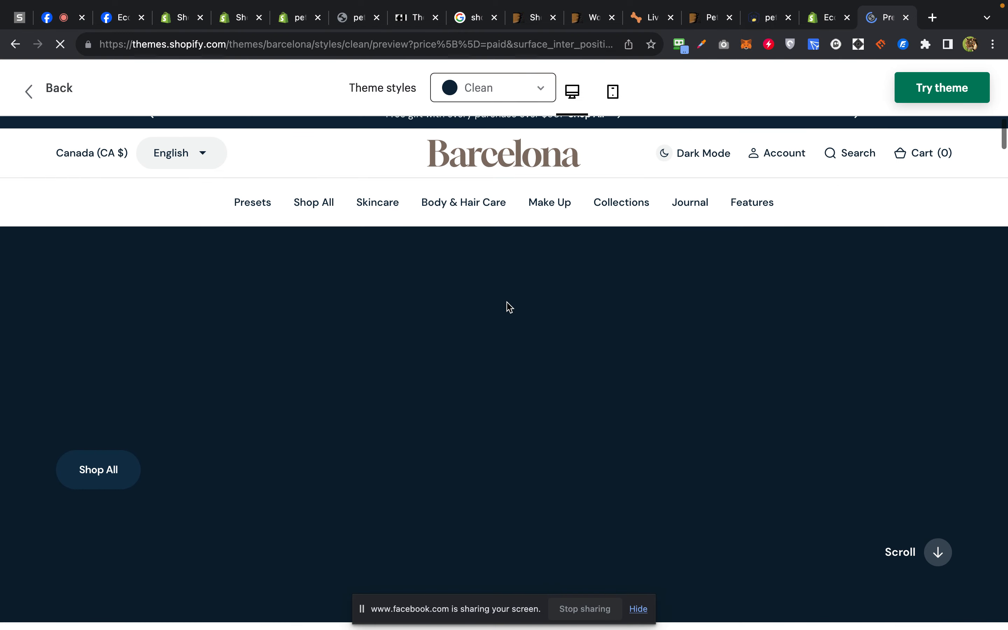
scroll(510, 308, "down", 9)
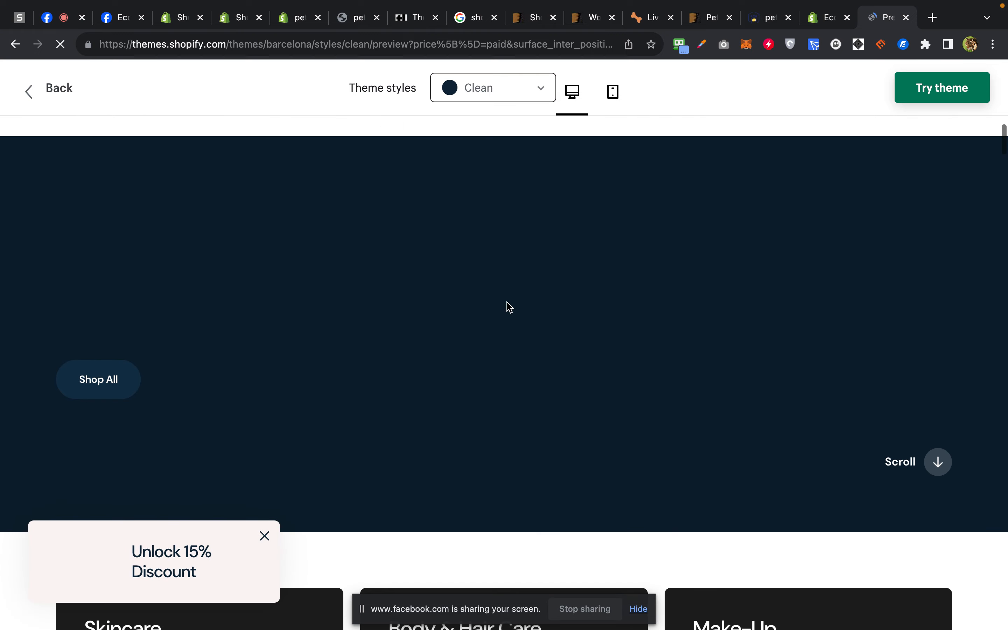
scroll(508, 308, "down", 1)
scroll(509, 308, "up", 2)
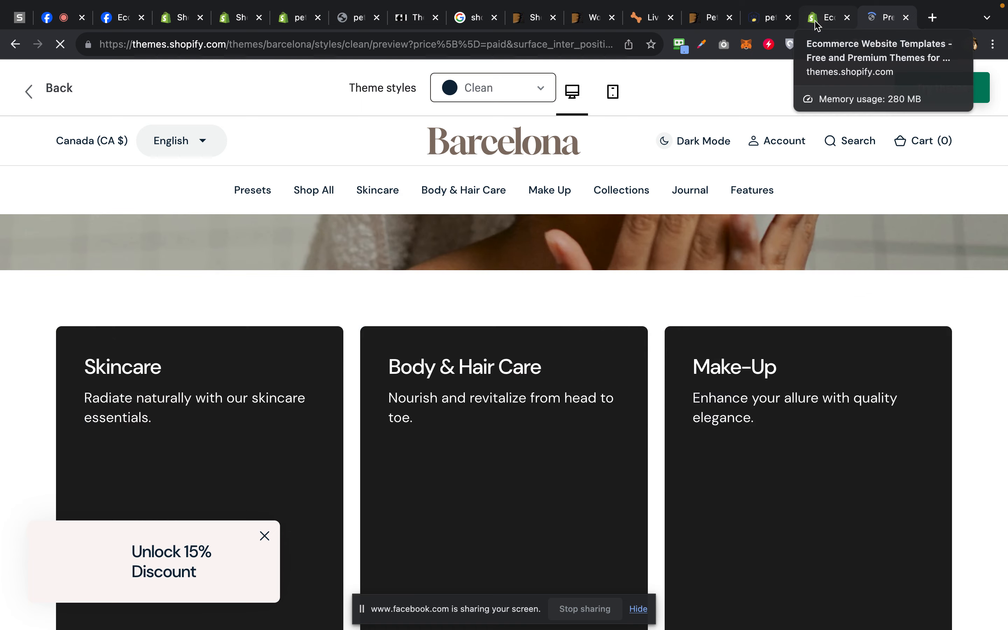
left_click(816, 25)
left_click(879, 17)
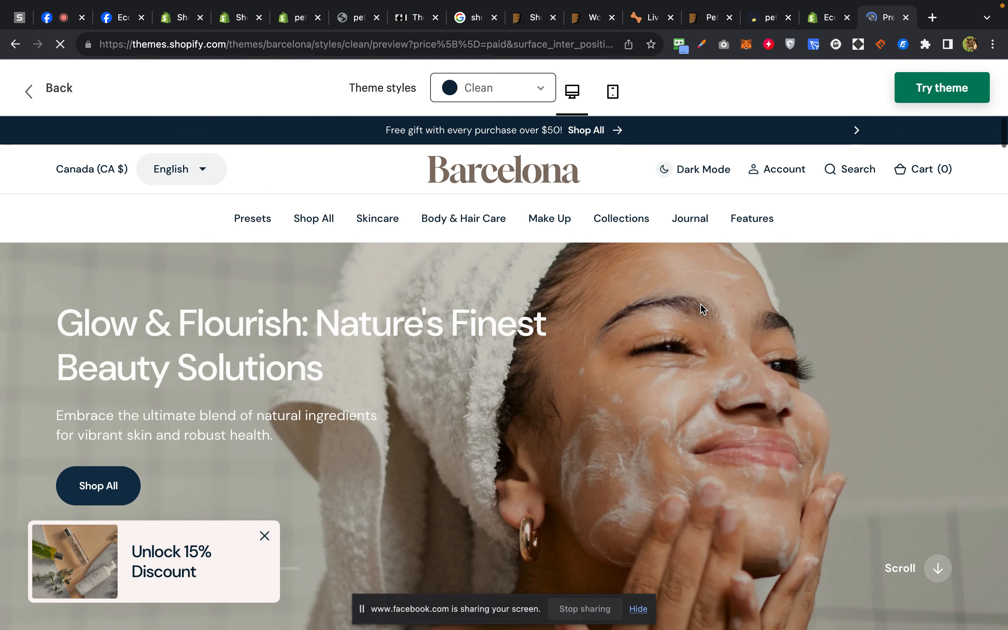
Examine the Barcelona demo homepage's sections, from the category cards through the Bestsellers Collection to Item Of The Week.
scroll(703, 309, "down", 10)
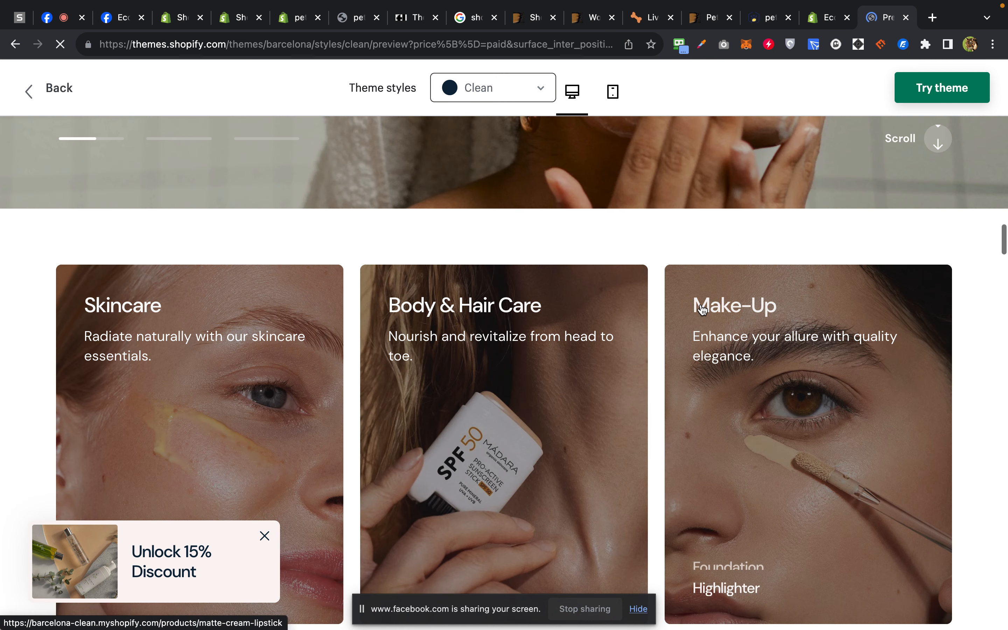
scroll(703, 310, "down", 5)
scroll(703, 310, "down", 5)
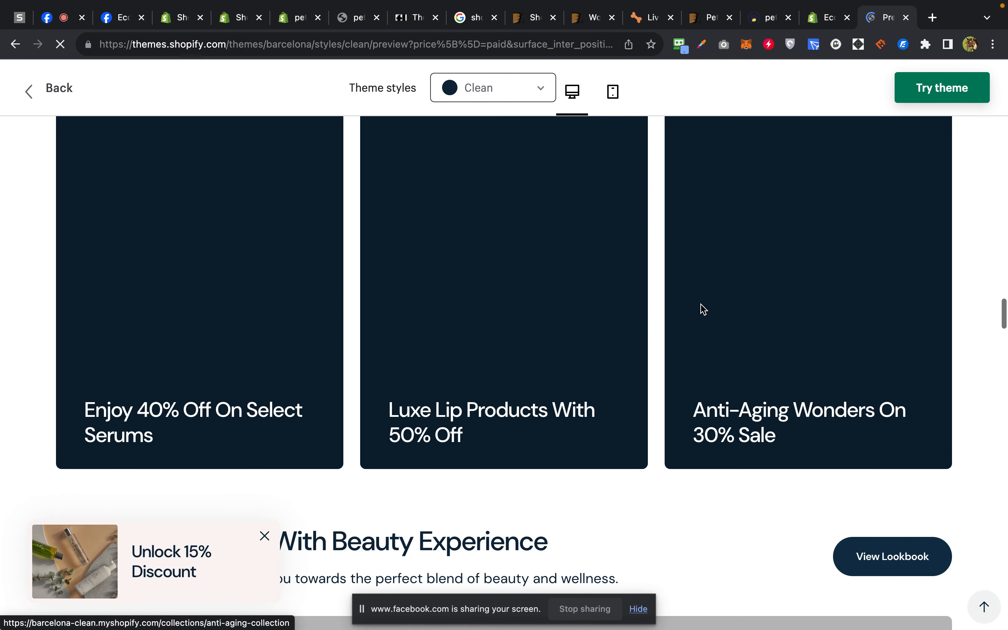
scroll(703, 309, "down", 10)
scroll(703, 310, "down", 5)
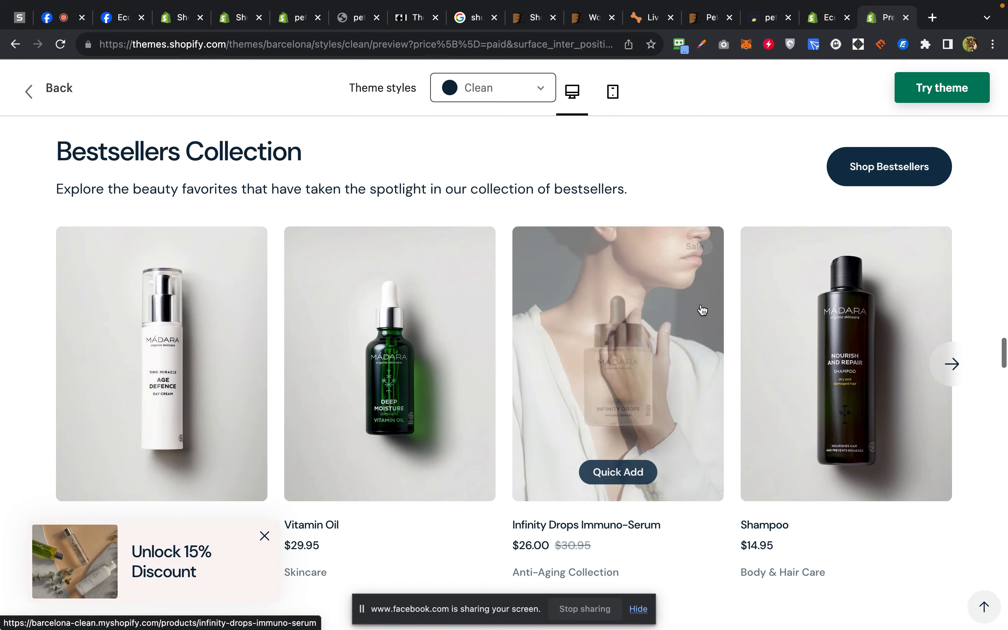
scroll(703, 310, "down", 20)
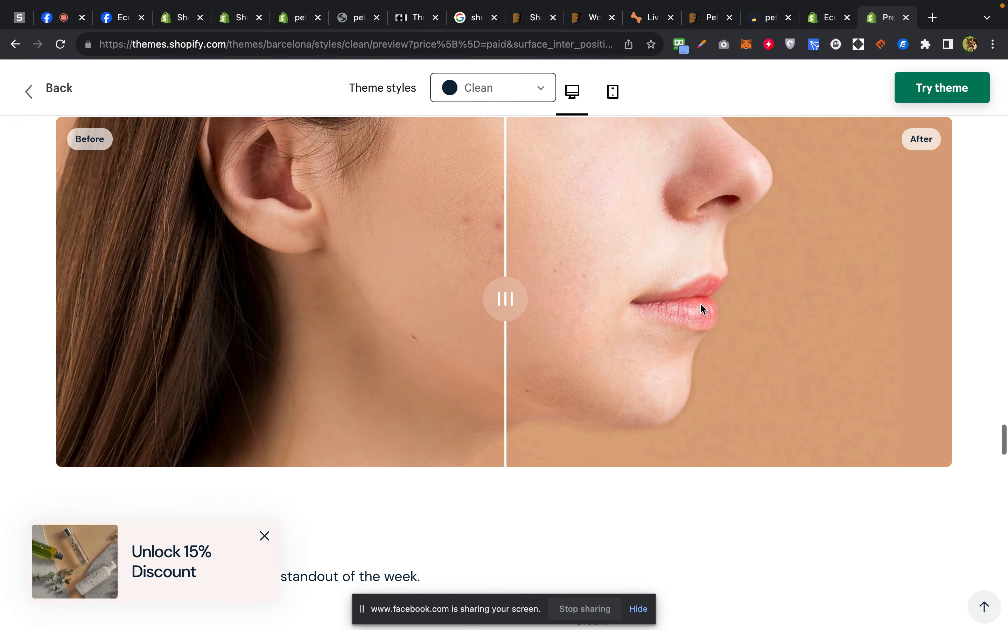
scroll(700, 304, "down", 7)
Try the before/after image slider on the Barcelona demo homepage by moving its divider both ways across the face.
scroll(700, 303, "up", 4)
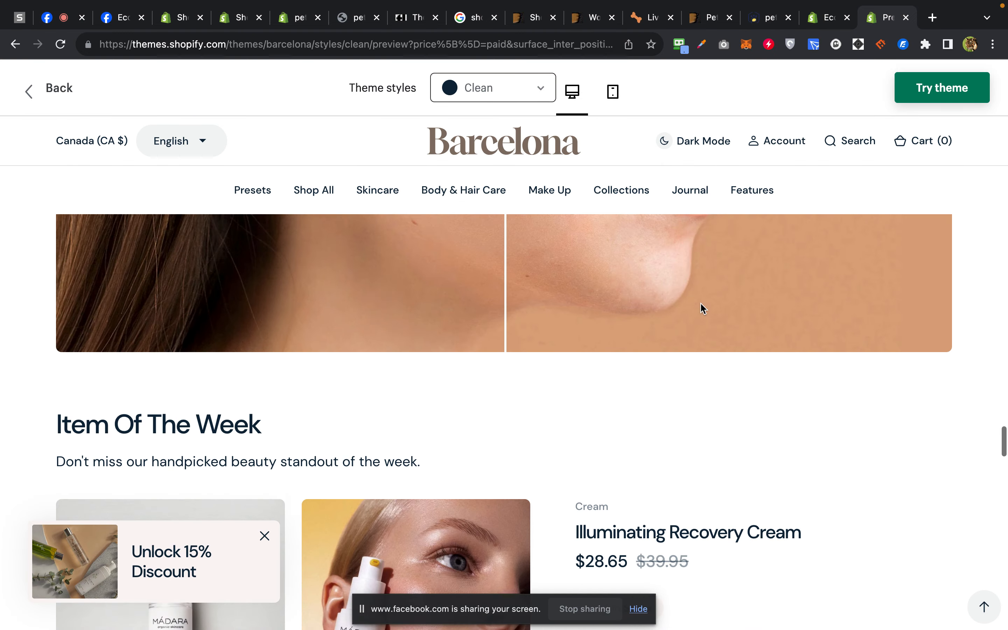
scroll(703, 309, "up", 6)
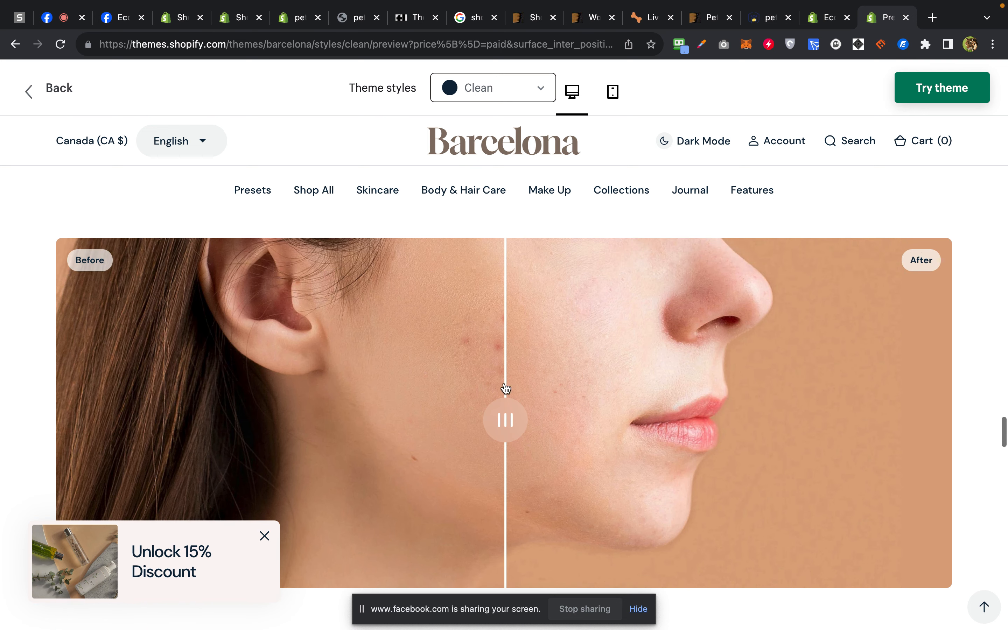
left_click_drag(504, 419, 569, 462)
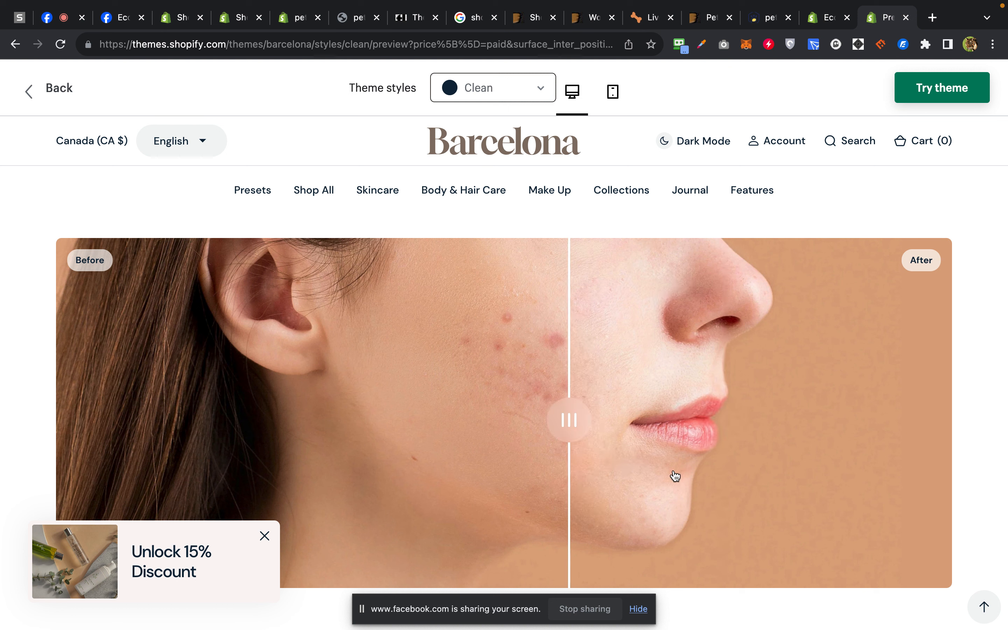
left_click_drag(676, 476, 447, 455)
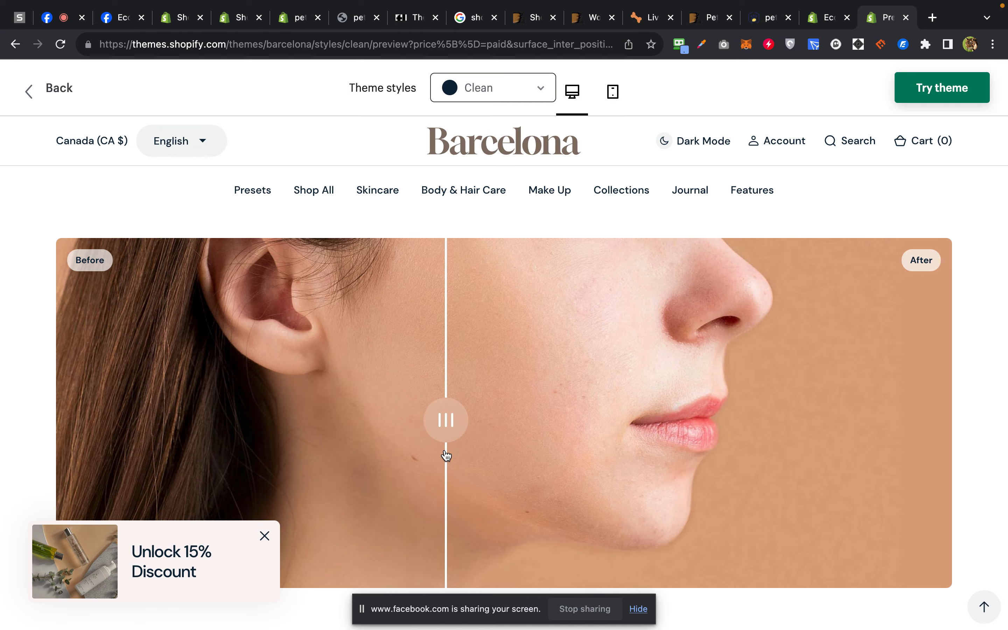
View the rest of the Barcelona demo homepage down to its footer and close the theme preview and Theme Store tabs.
scroll(446, 455, "down", 20)
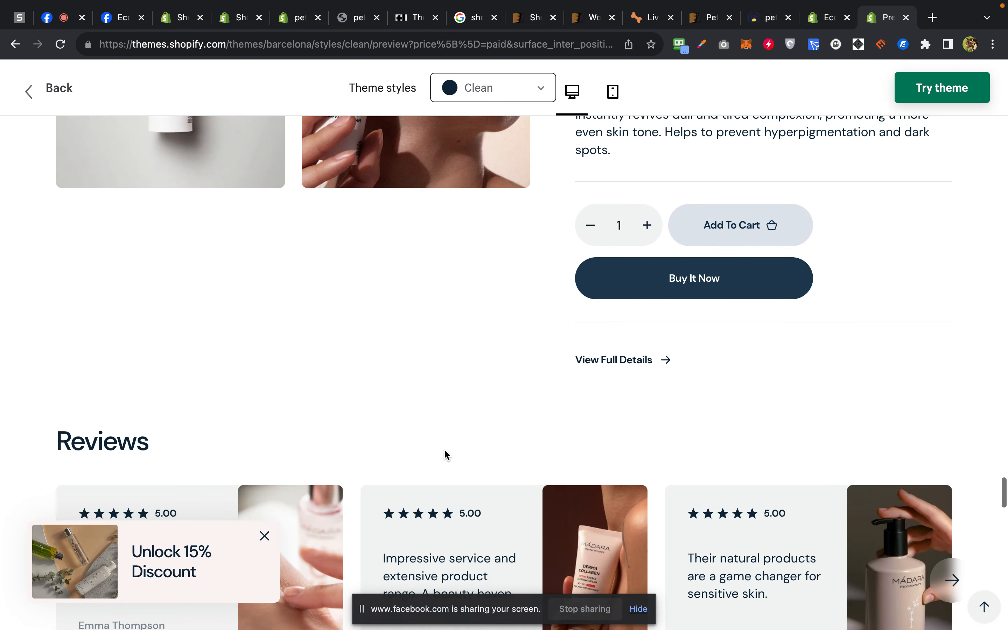
scroll(445, 450, "down", 20)
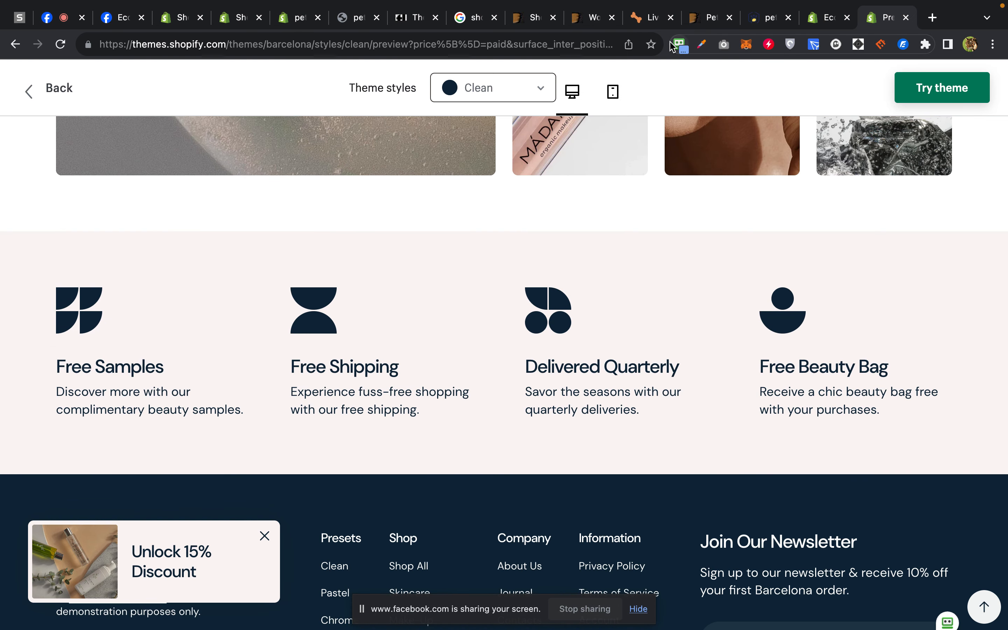
left_click(672, 17)
left_click(672, 18)
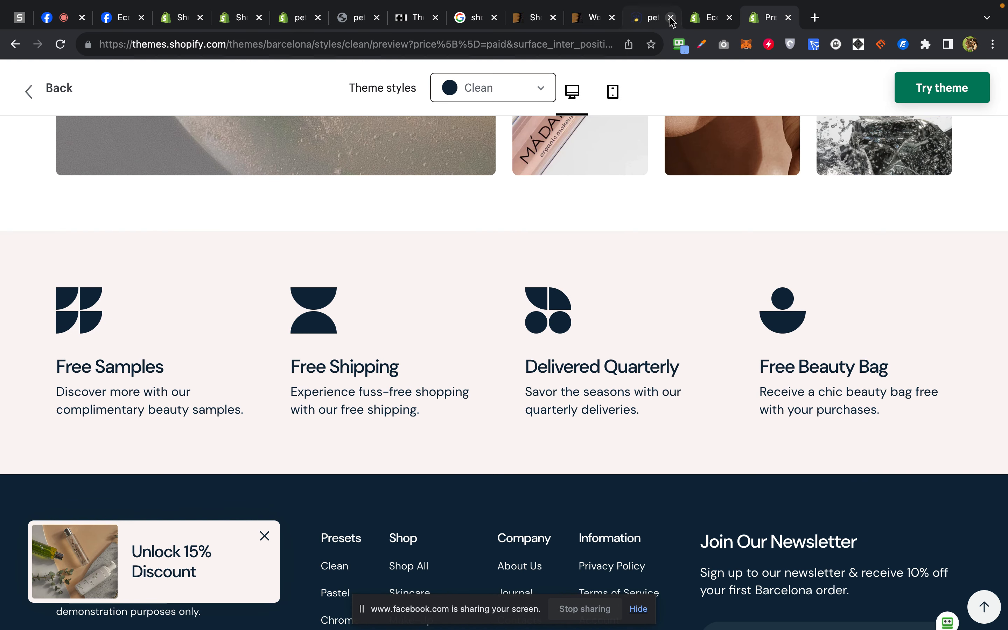
left_click(672, 17)
left_click(672, 17)
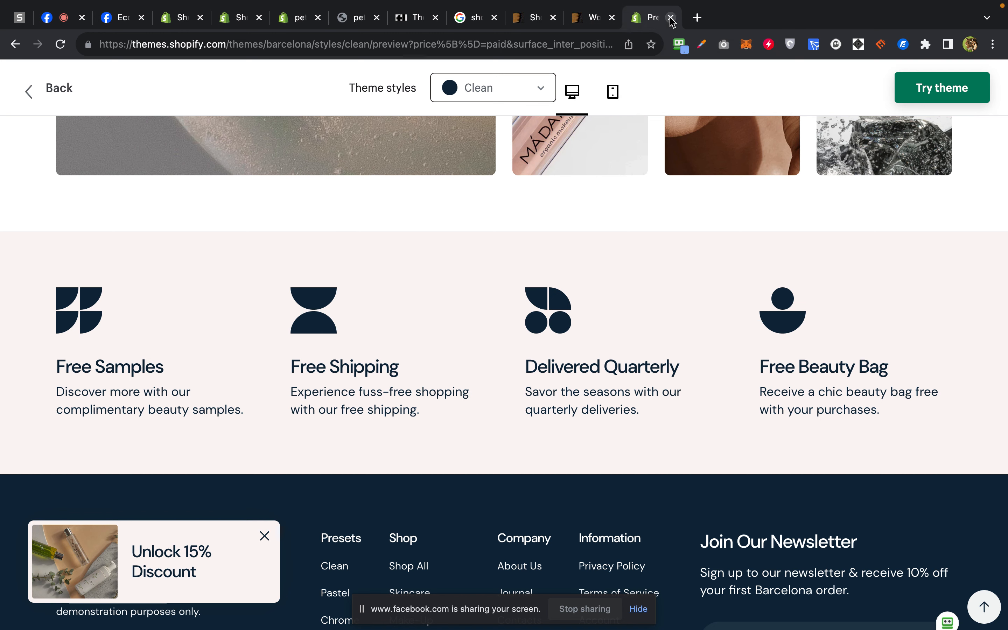
left_click(613, 18)
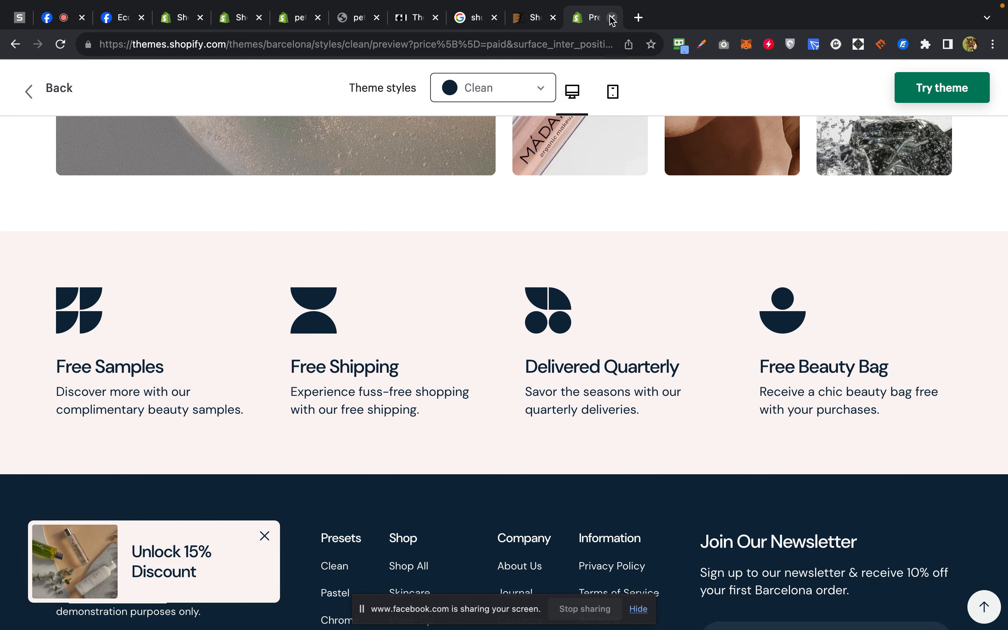
left_click(614, 18)
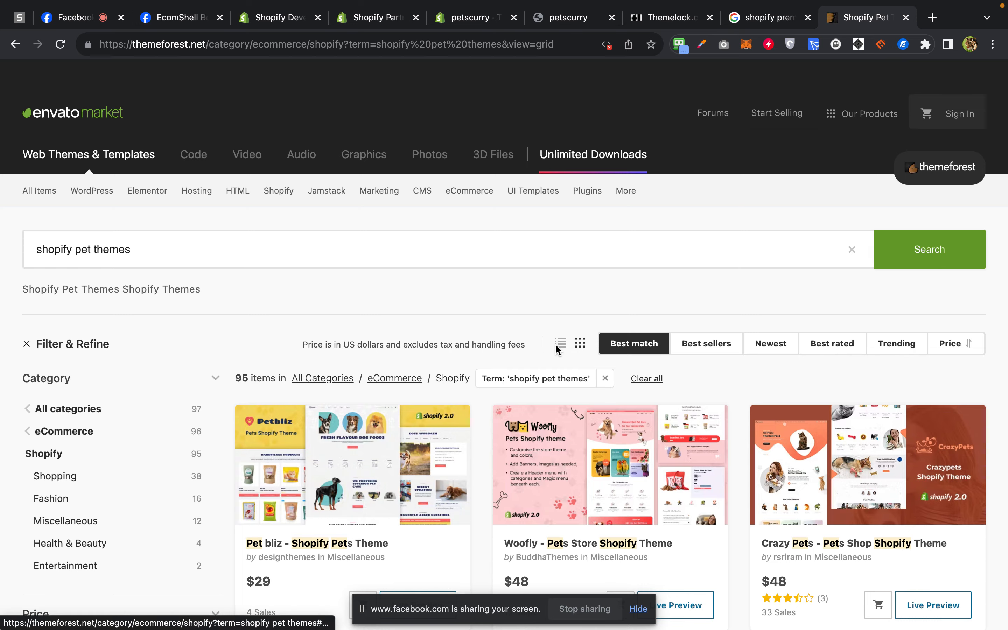
Look through the "shopify pet themes" results on ThemeForest down to the end of the first page.
scroll(559, 349, "down", 20)
scroll(559, 349, "down", 20)
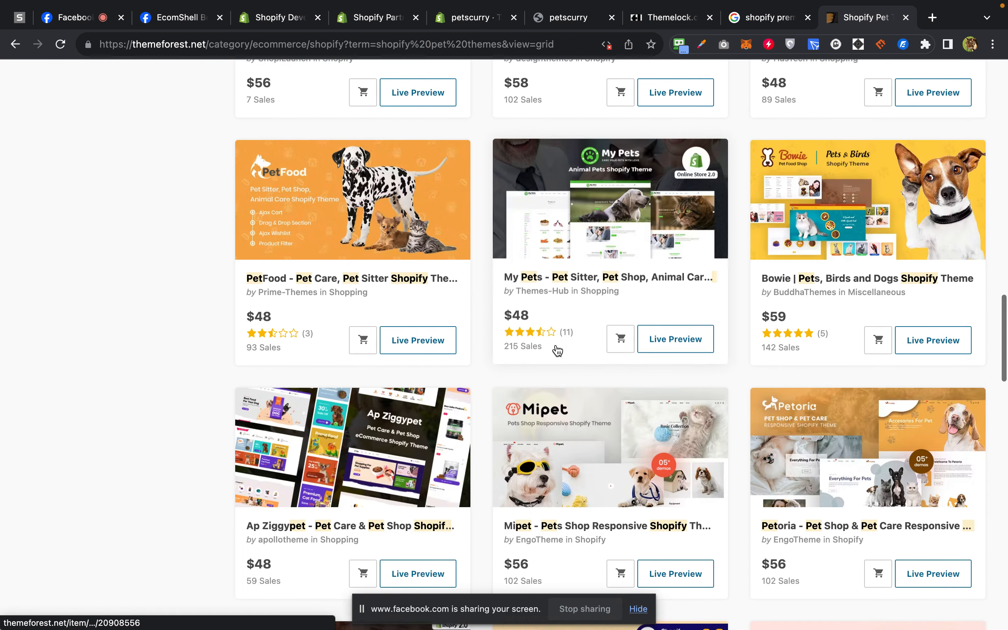
scroll(557, 350, "down", 15)
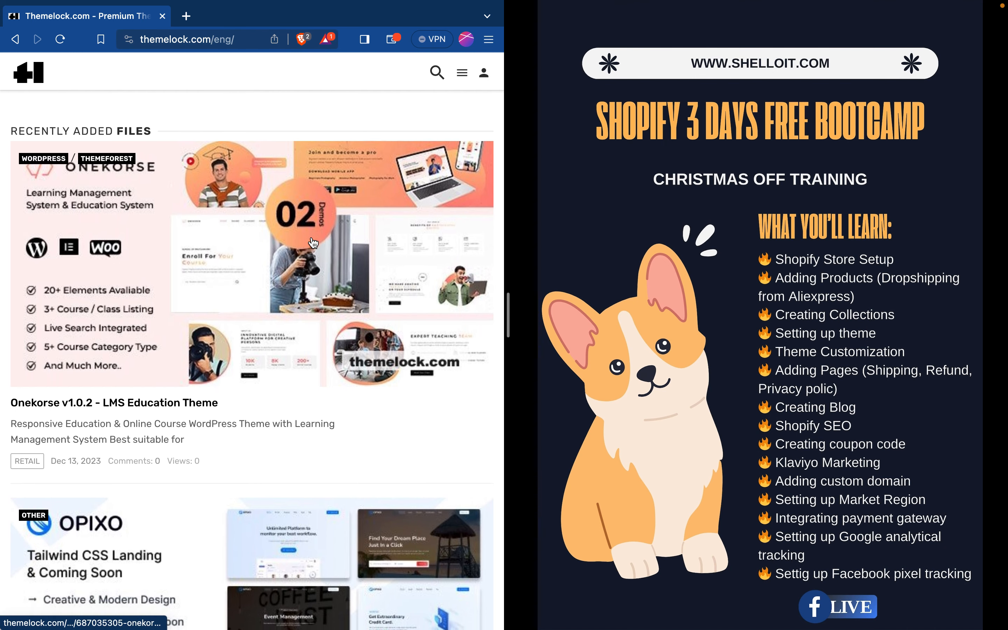
Look over the recently added files on the Themelock homepage.
scroll(292, 208, "down", 10)
scroll(313, 243, "up", 7)
scroll(313, 243, "up", 5)
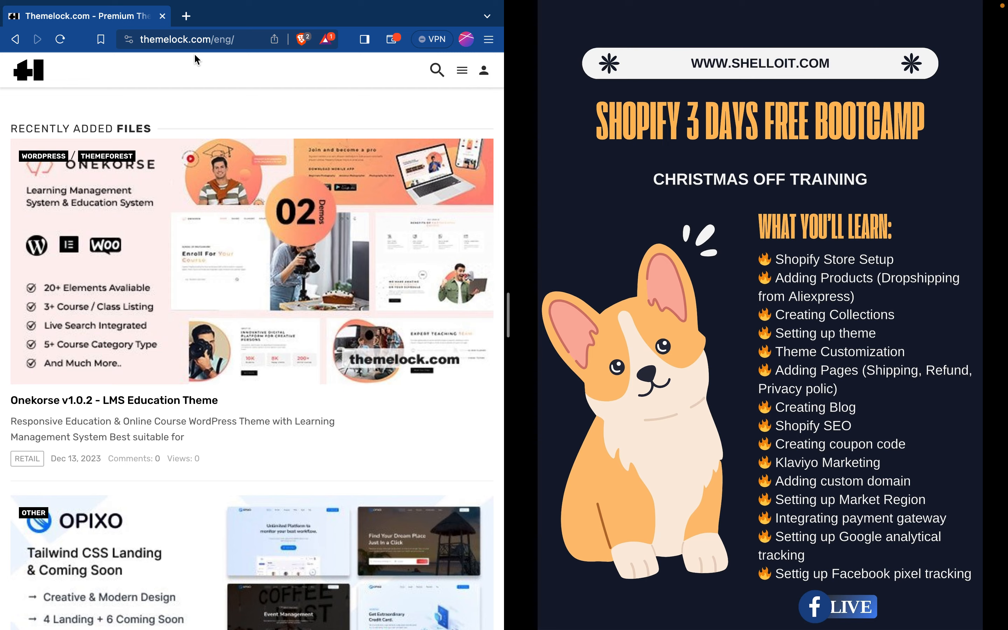
Switch back to Chrome and open softfinitry.org in a new tab.
key("ctrl+Left")
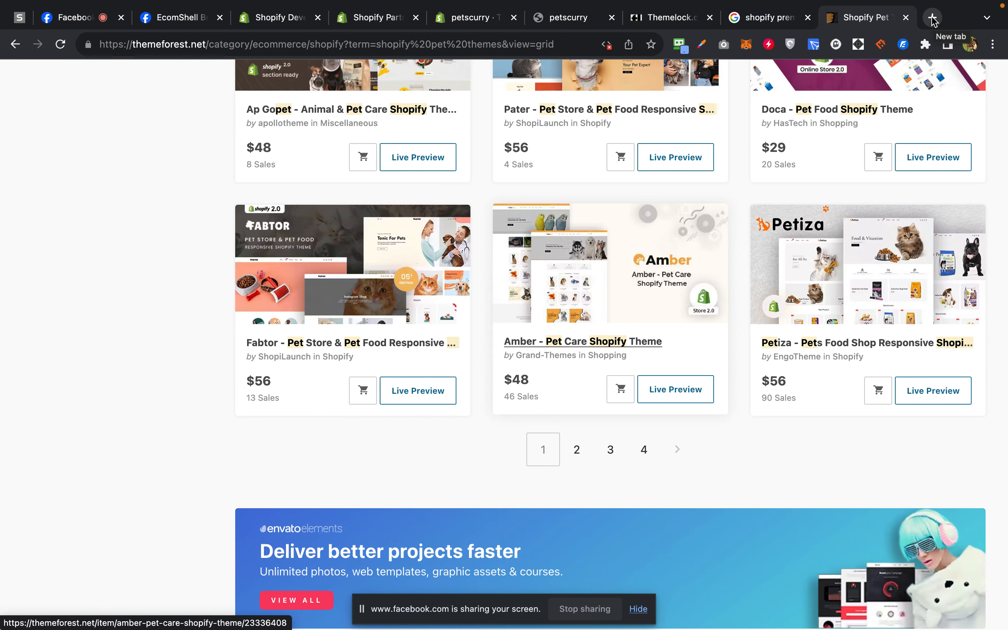
left_click(932, 19)
type("sof")
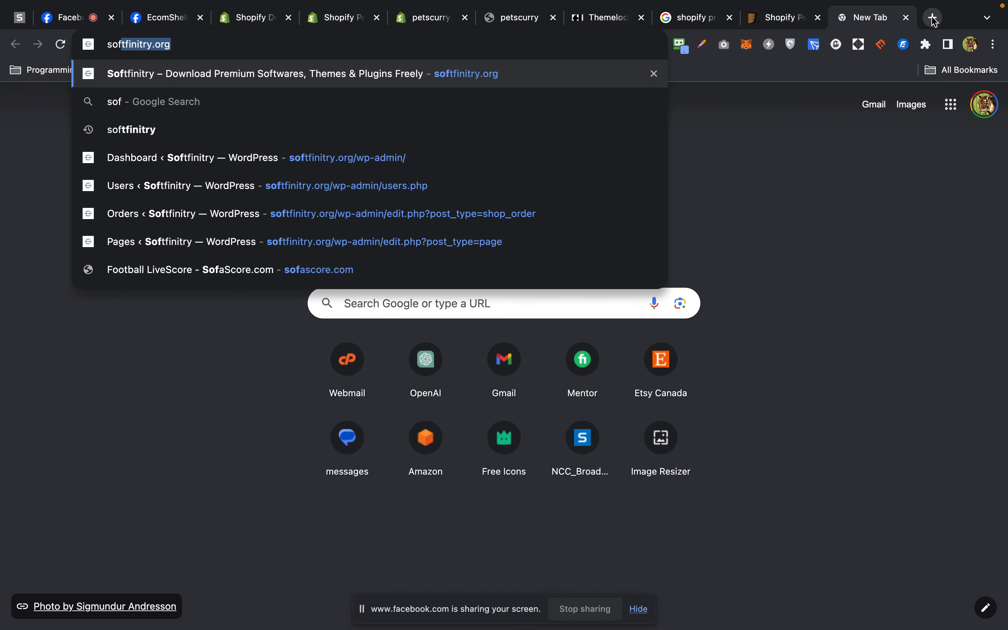
key("Return")
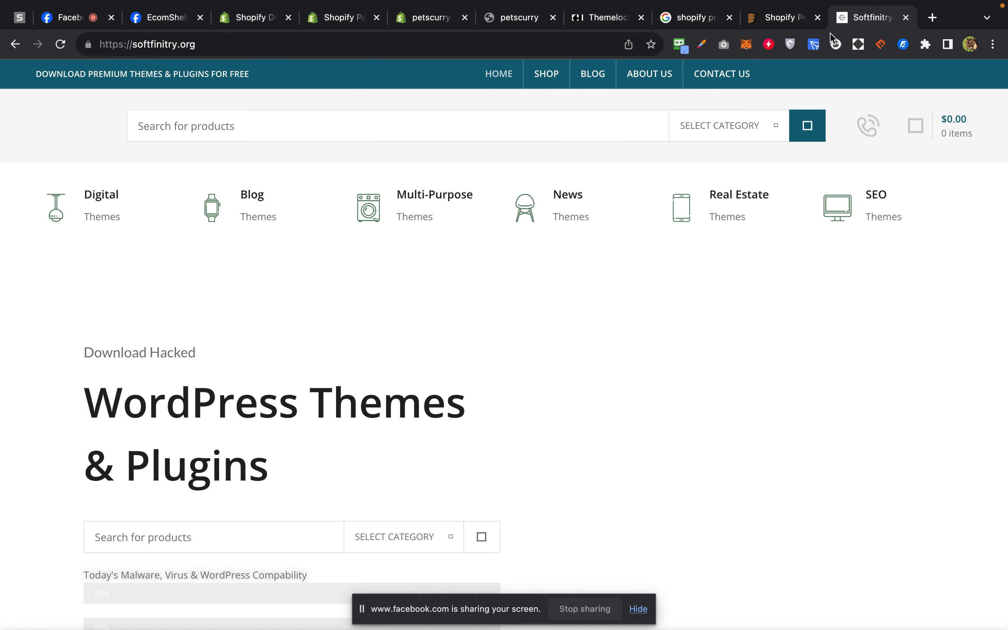
Examine the Softfinitry homepage, from the WordPress Themes & Plugins banner to the Browse Collections products.
scroll(742, 302, "down", 10)
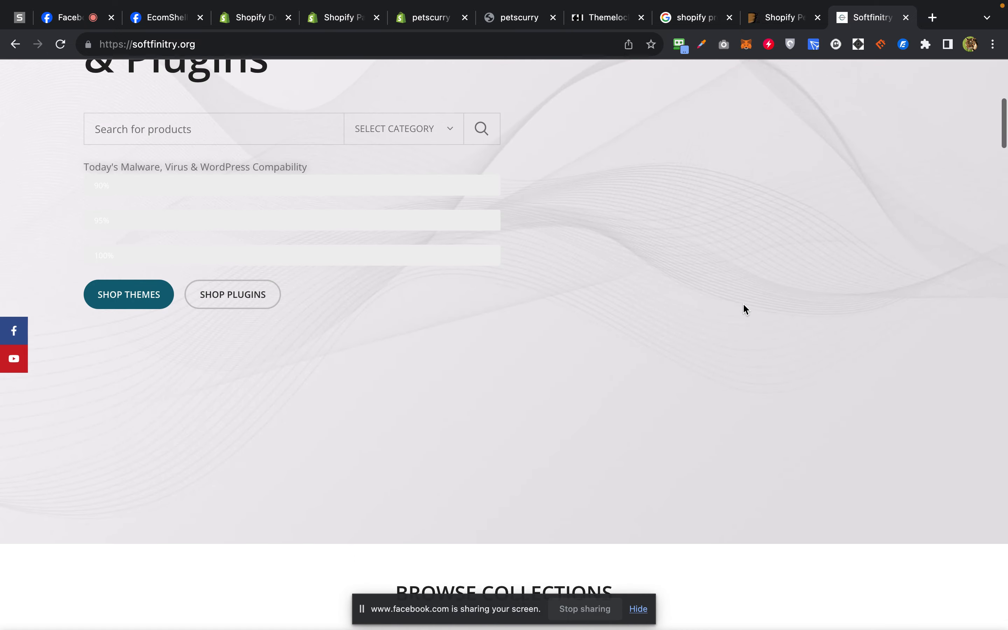
scroll(744, 308, "down", 1)
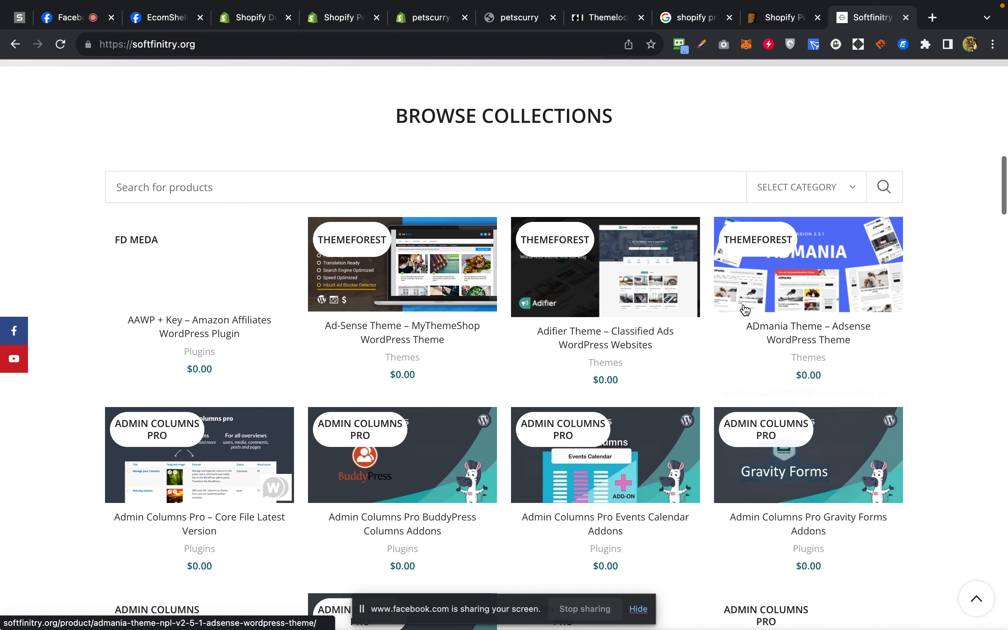
mouse_move(745, 310)
scroll(745, 310, "up", 10)
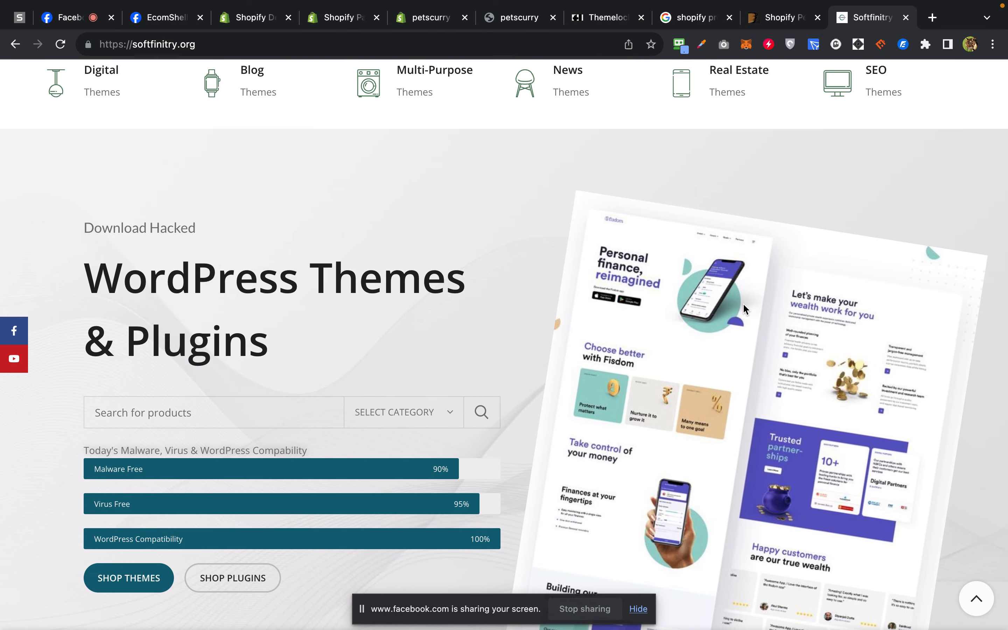
Switch to the browser window with Themelock and search the site for "shopify pet themes".
key("ctrl+Right")
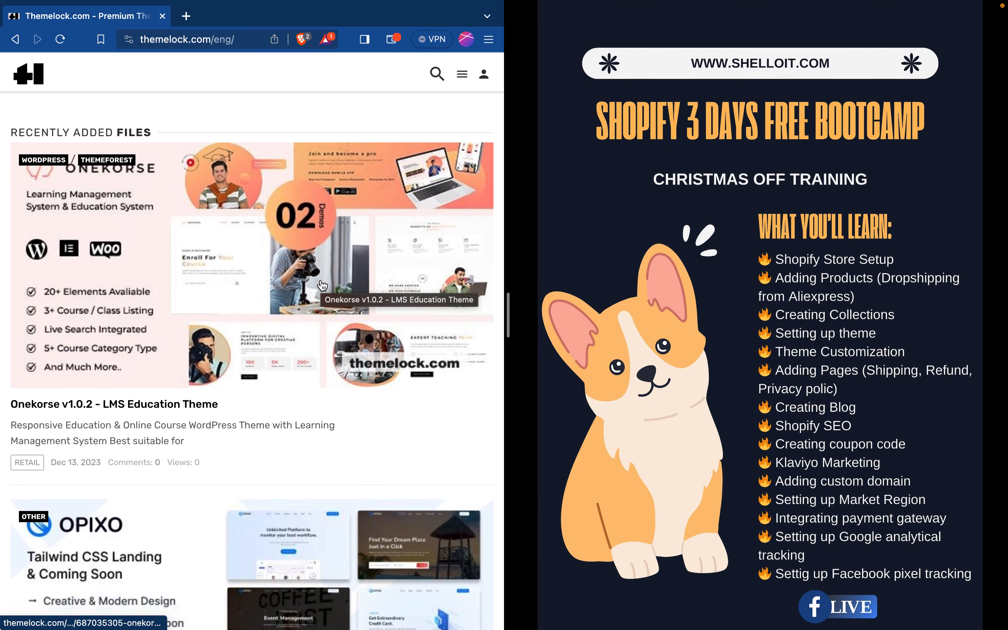
scroll(322, 285, "down", 20)
scroll(323, 285, "up", 20)
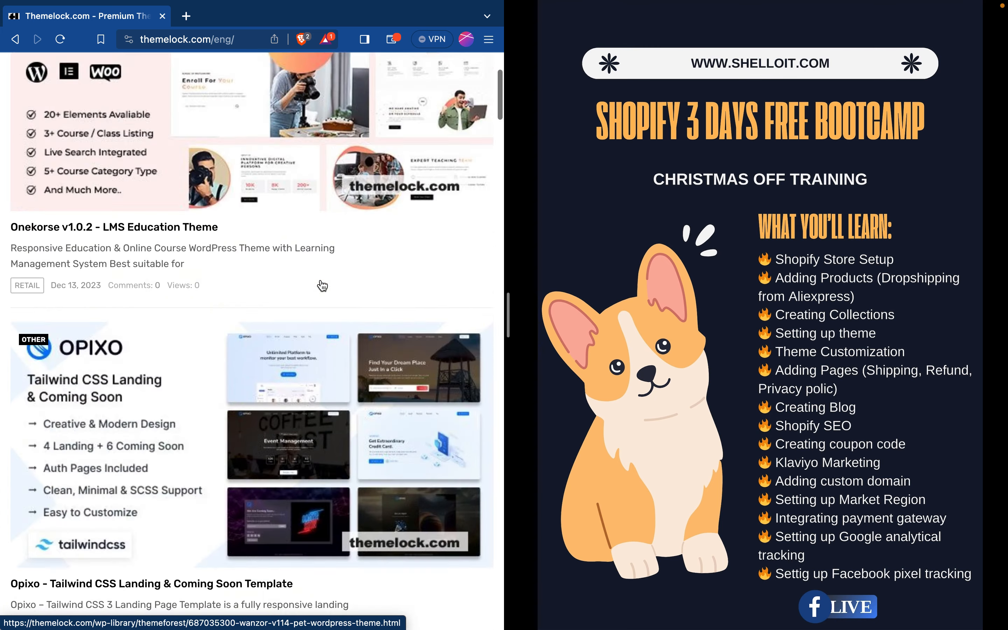
left_click(437, 70)
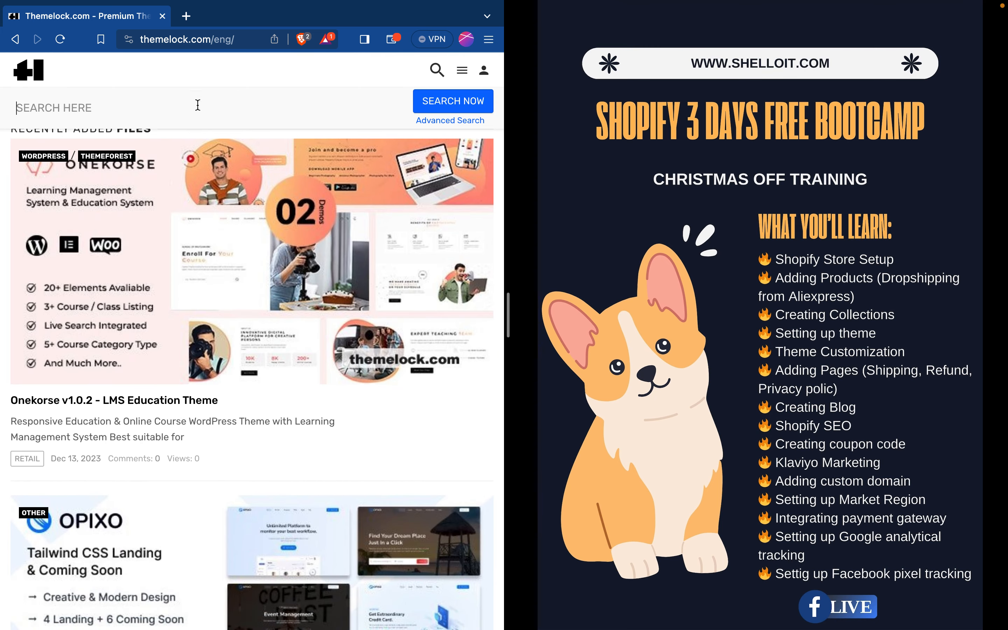
type("pet")
key("BackSpace")
key("BackSpace")
key("BackSpace")
type("shopify pet theme")
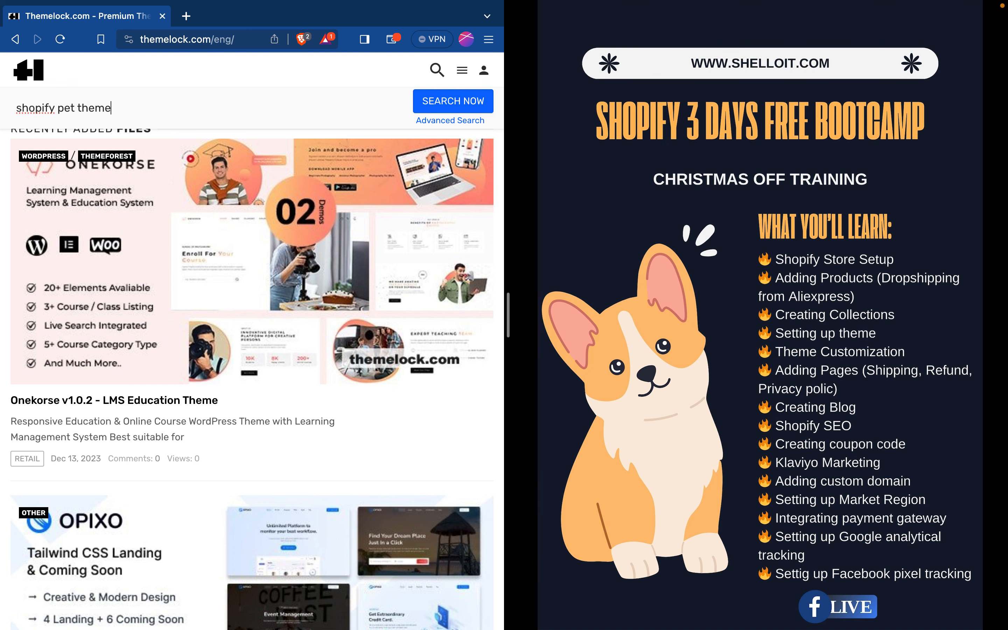
type("s")
key("Return")
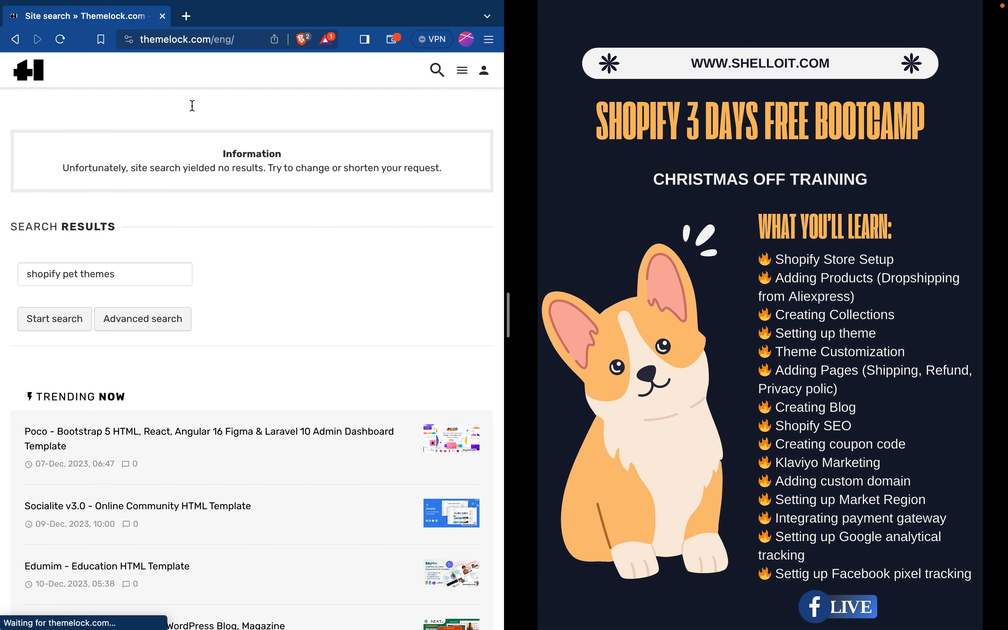
Check the Themelock search results page and repeat the search with the broader term "shopify themes".
scroll(255, 232, "down", 5)
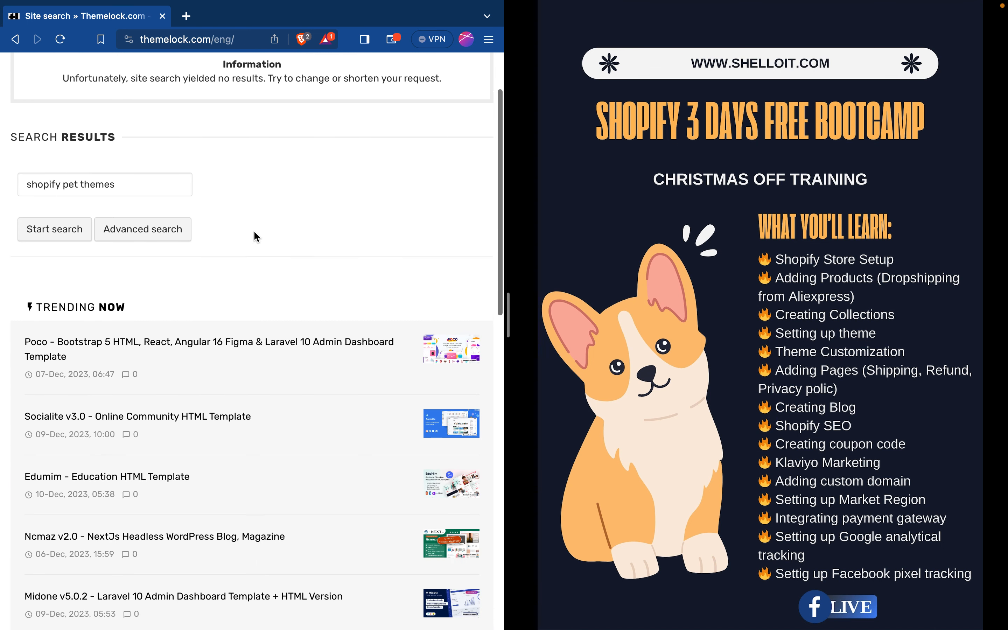
scroll(254, 232, "up", 3)
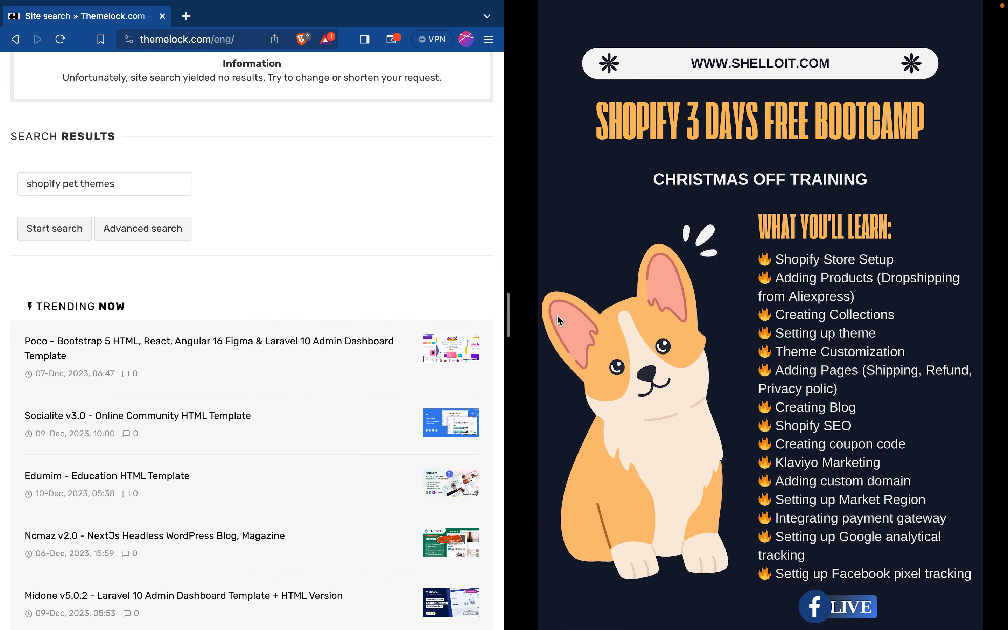
scroll(381, 354, "down", 15)
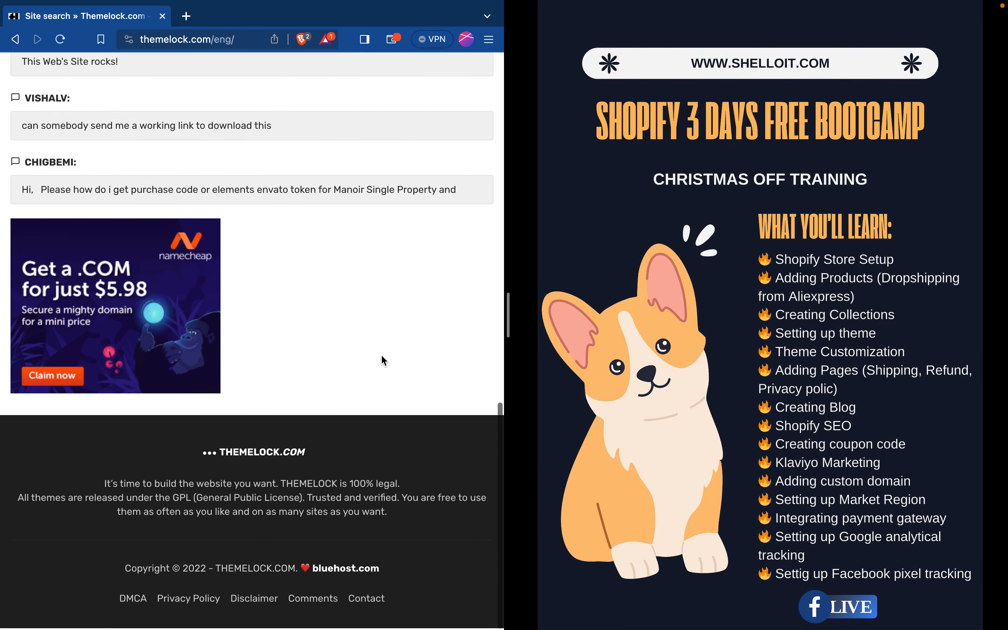
scroll(381, 354, "up", 15)
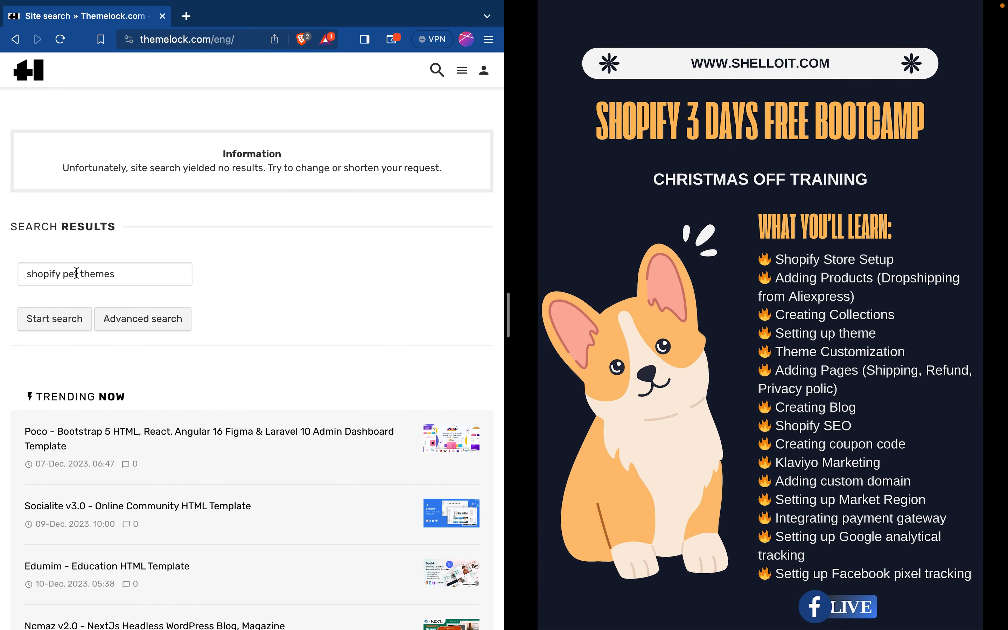
left_click(77, 274)
double_click(76, 273)
key("BackSpace")
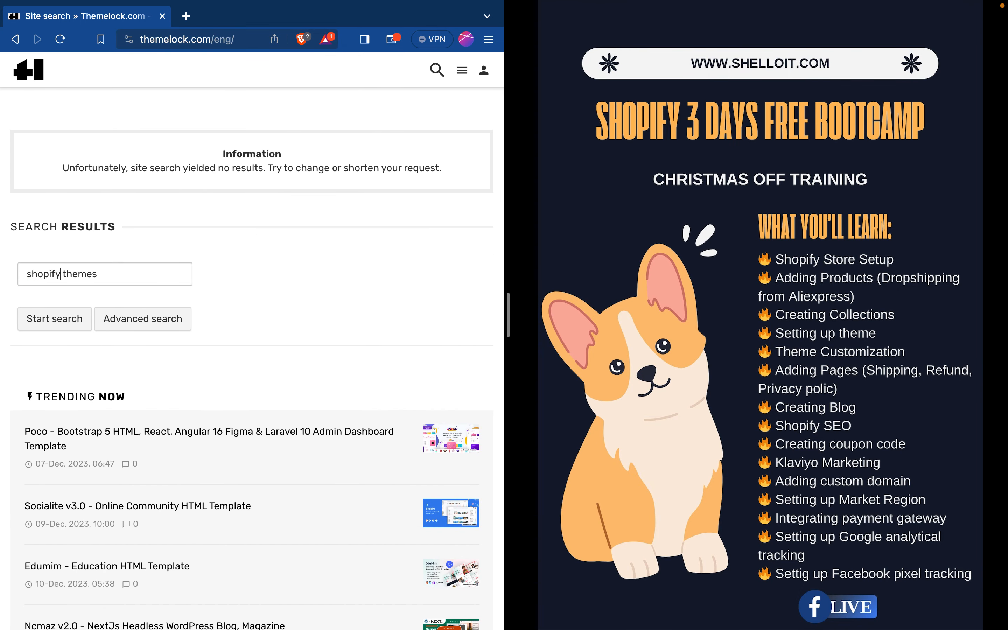
key("Return")
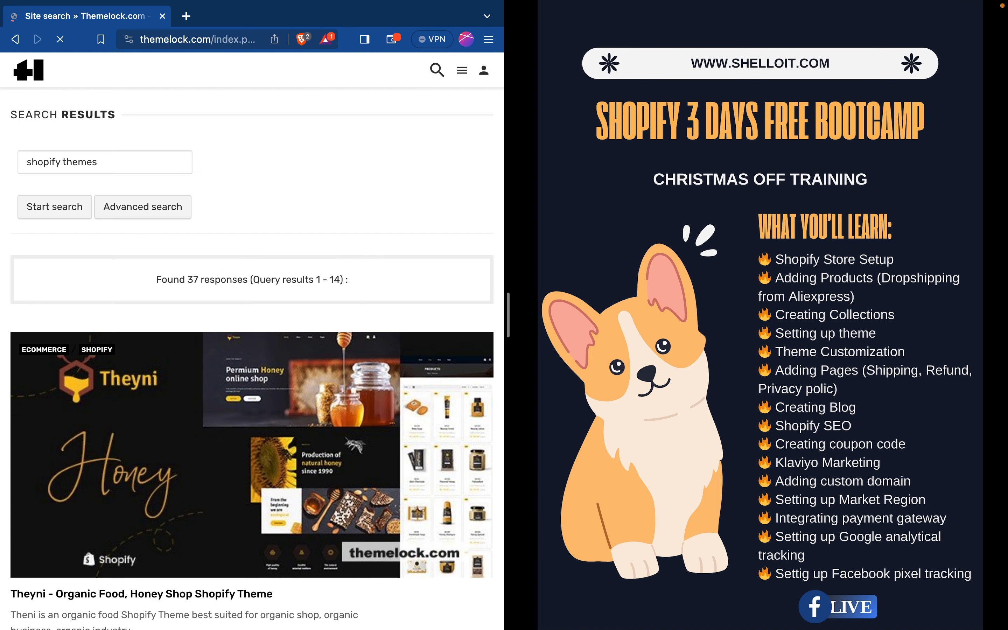
Examine the Themelock results for "shopify themes", from Theyni and Minimog down to the Shella versions and Impact.
scroll(252, 346, "down", 6)
scroll(252, 341, "down", 10)
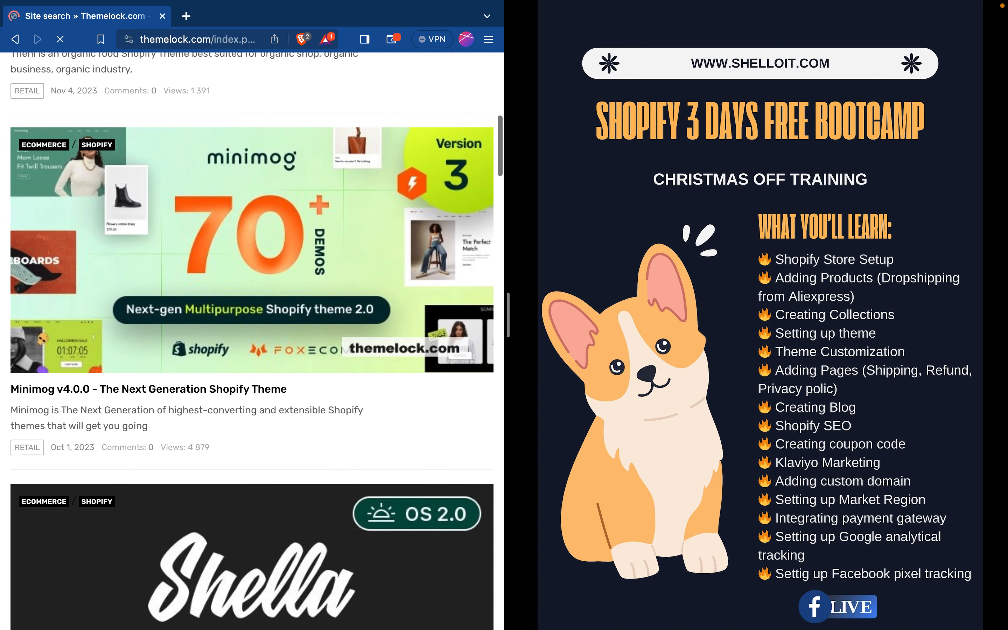
scroll(248, 234, "down", 1)
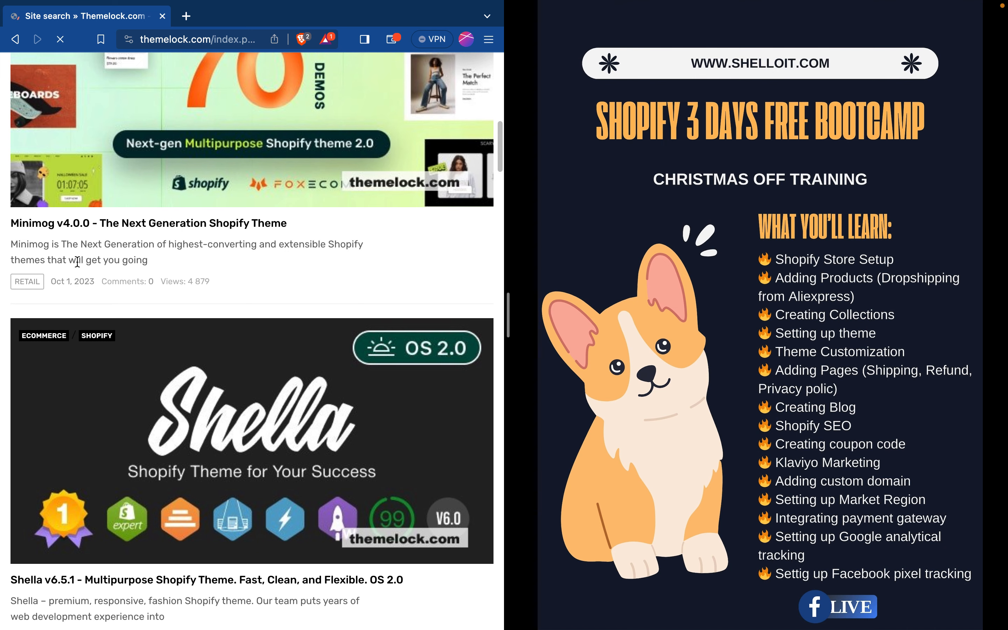
scroll(248, 233, "down", 5)
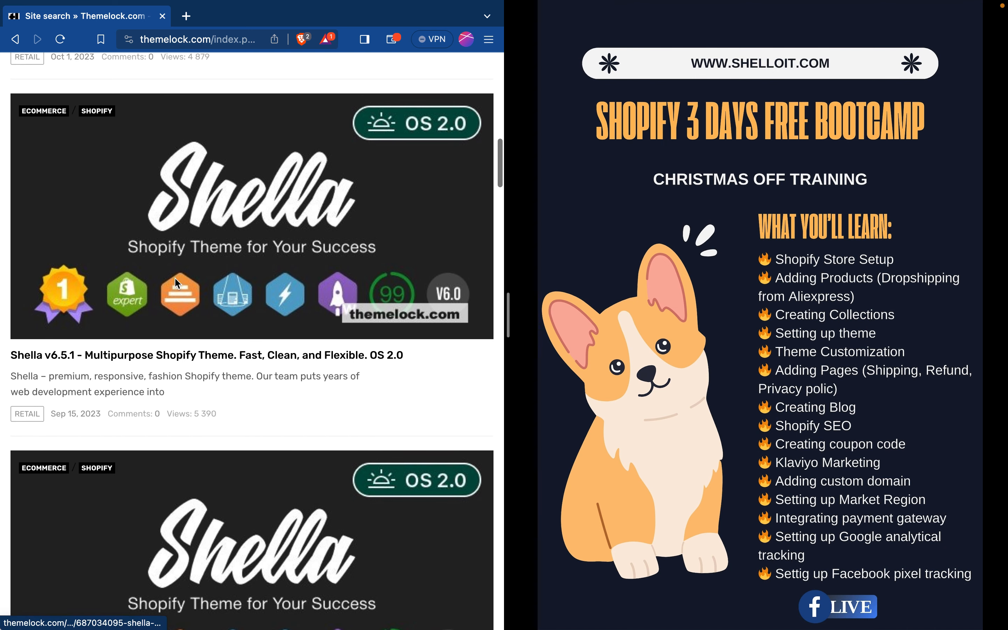
scroll(154, 296, "down", 3)
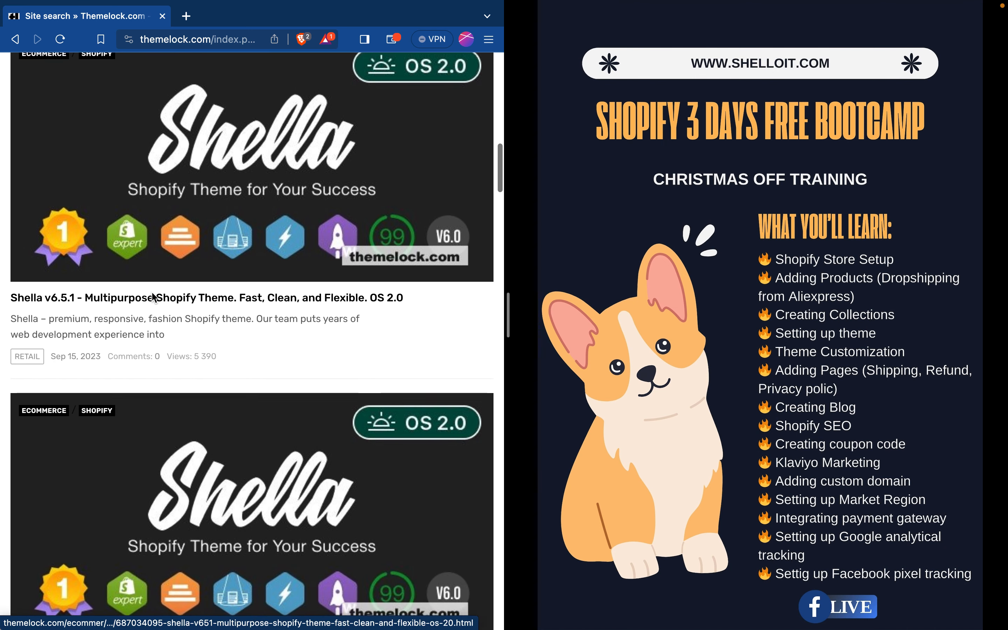
scroll(154, 297, "down", 2)
scroll(154, 296, "down", 4)
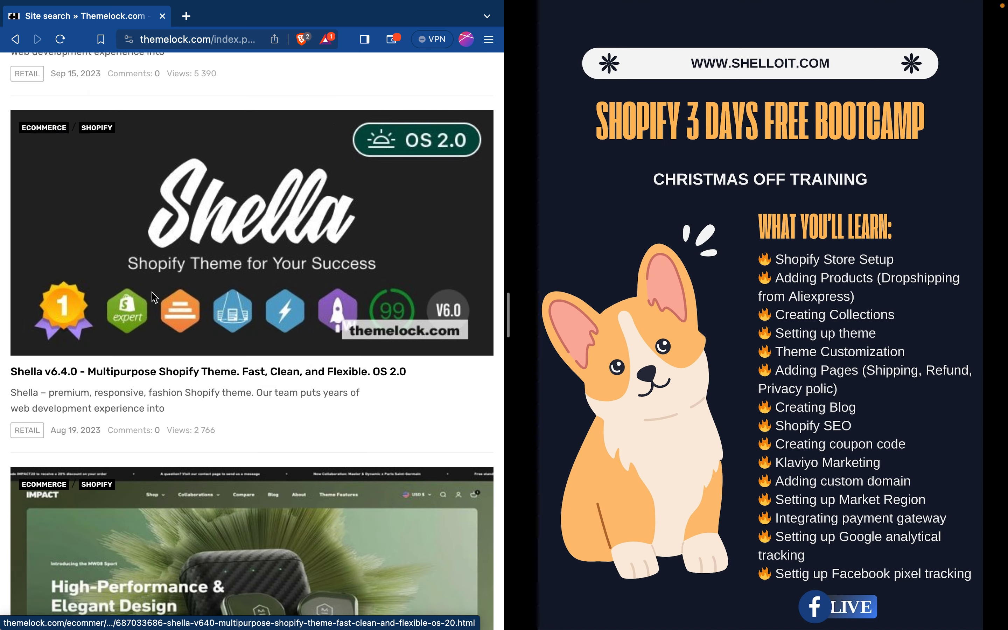
scroll(214, 259, "down", 3)
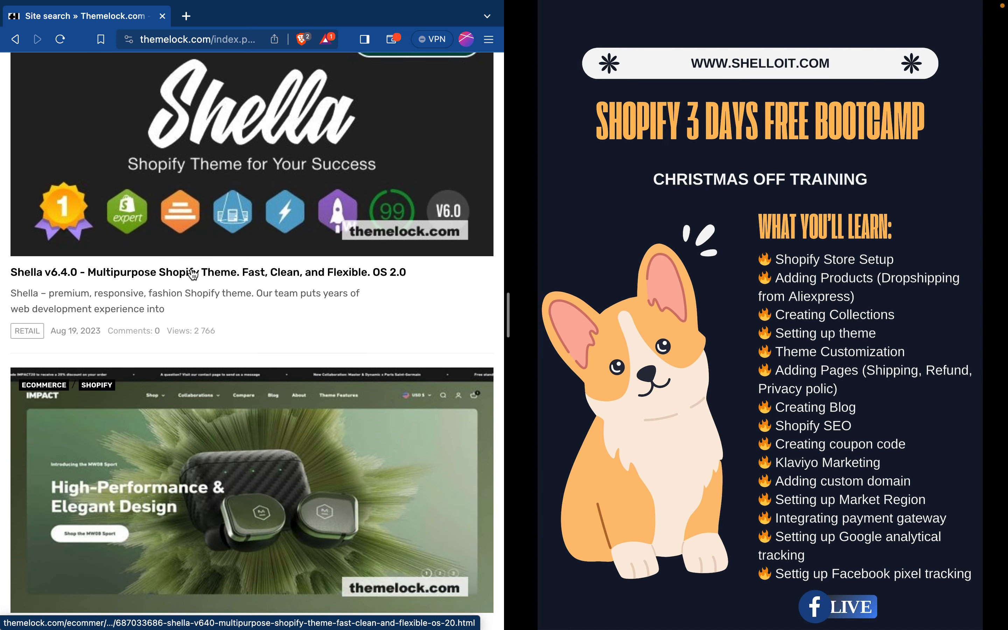
scroll(228, 275, "down", 1)
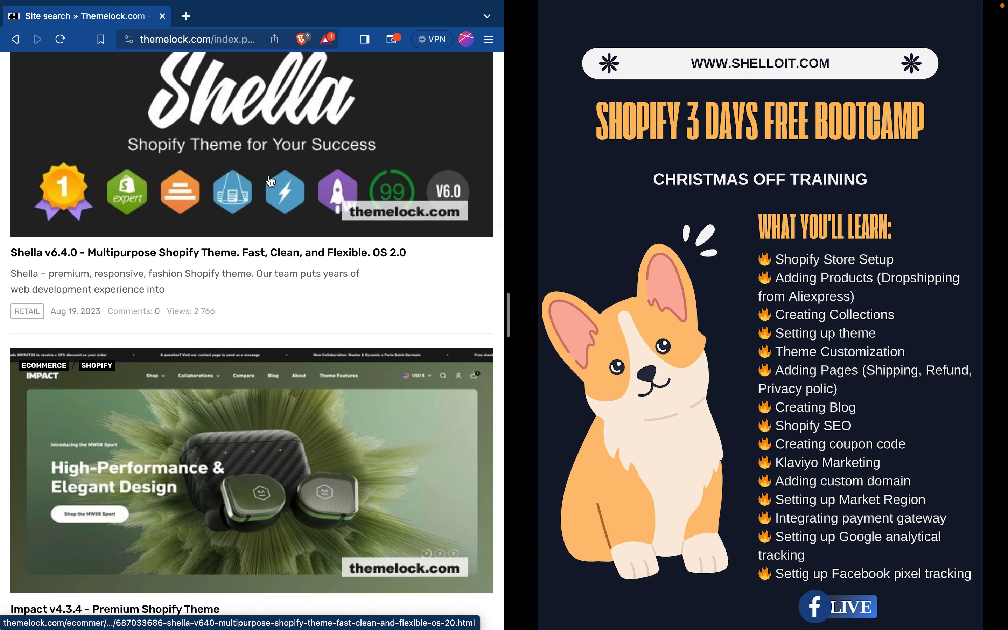
Open the Shella v6.4.0 theme's page in a new tab and look further through the results to Impact and Kala.
right_click(272, 177)
left_click(285, 191)
scroll(286, 191, "down", 8)
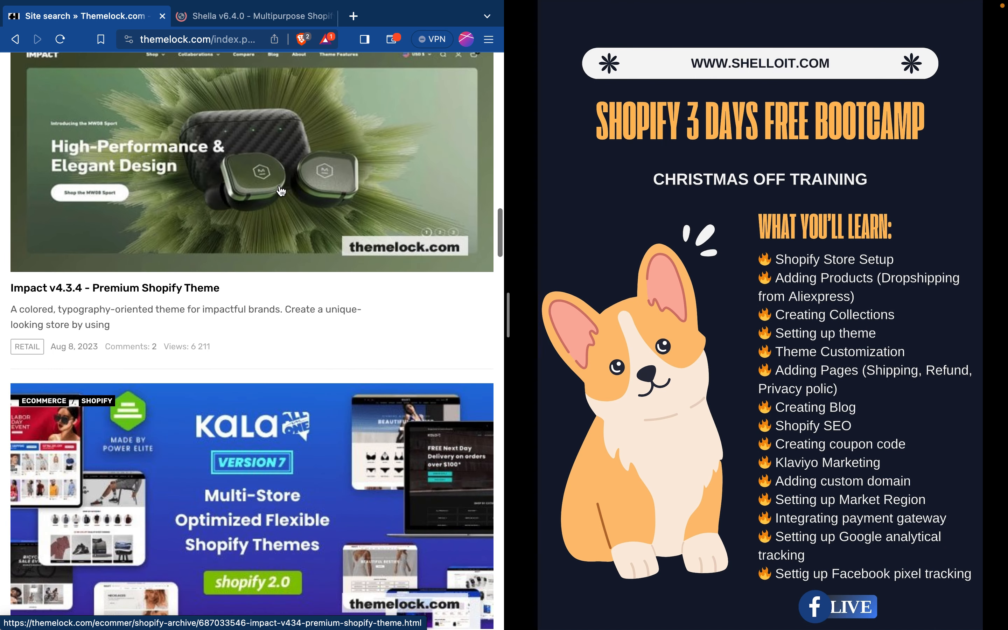
scroll(164, 188, "down", 5)
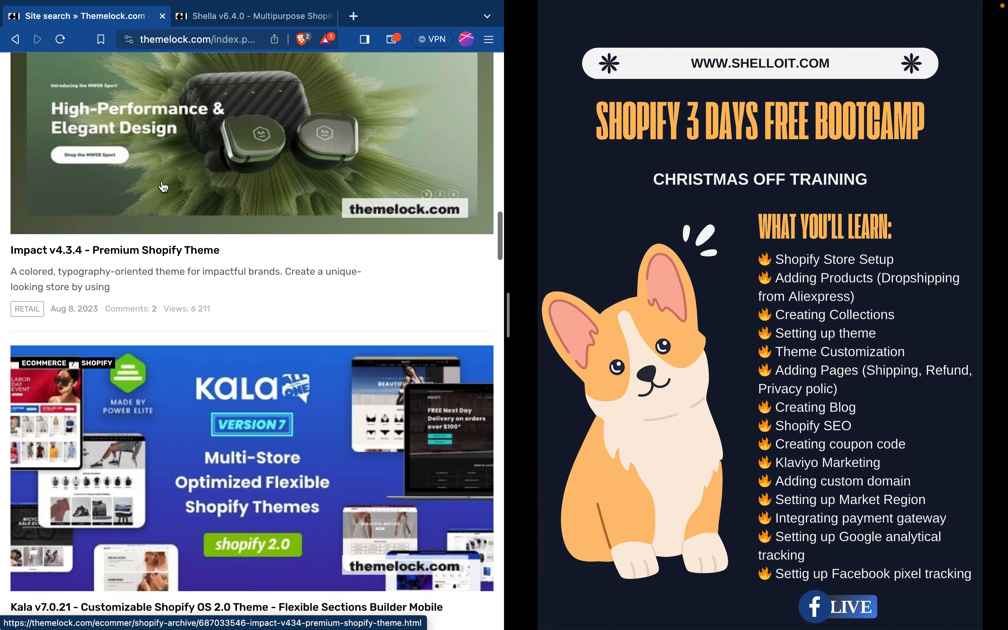
Look further down the Themelock results past Kala, Umino and Hiyati, and open the Minimog v3.0.0 theme's page in a new tab.
scroll(90, 274, "down", 4)
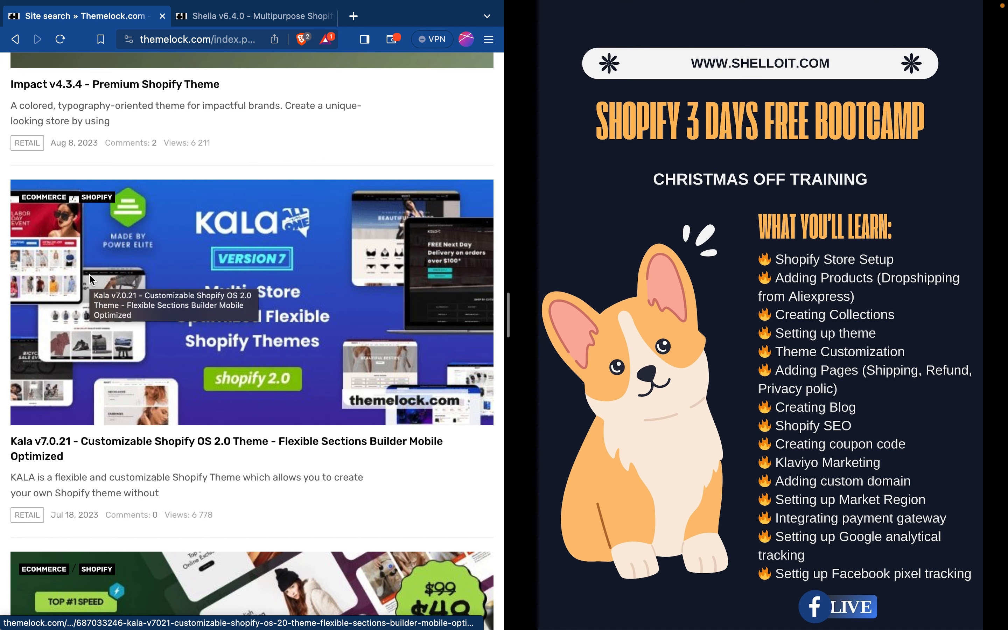
scroll(90, 279, "down", 20)
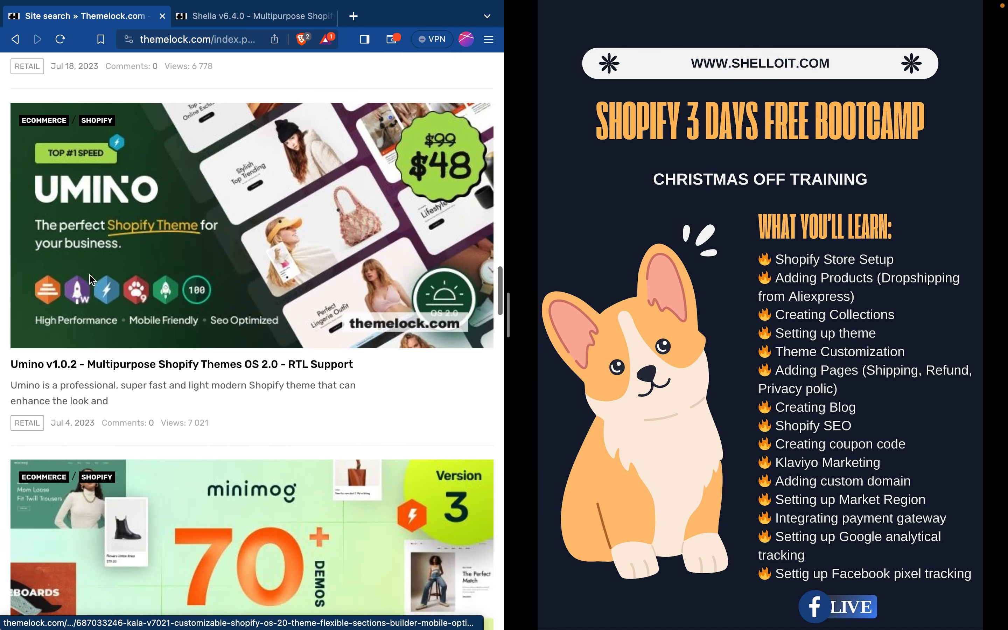
scroll(92, 280, "down", 19)
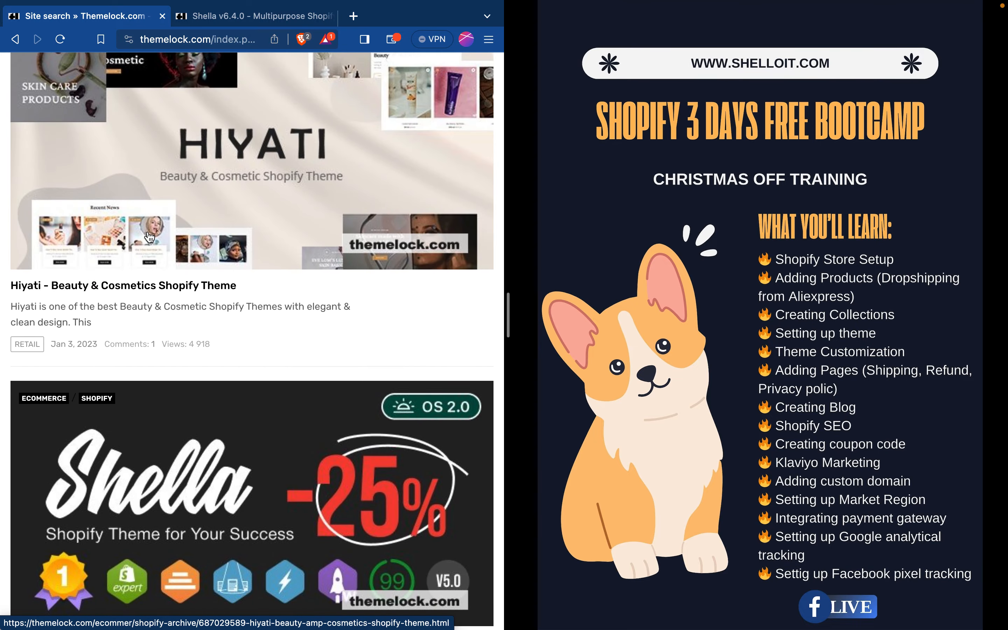
scroll(149, 237, "down", 13)
scroll(149, 236, "down", 1)
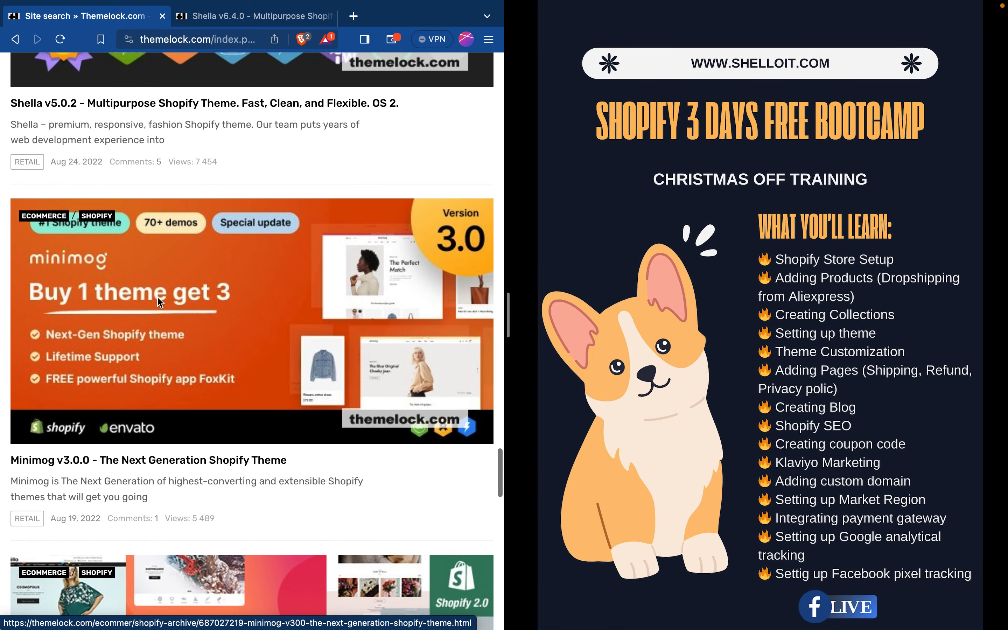
right_click(134, 308)
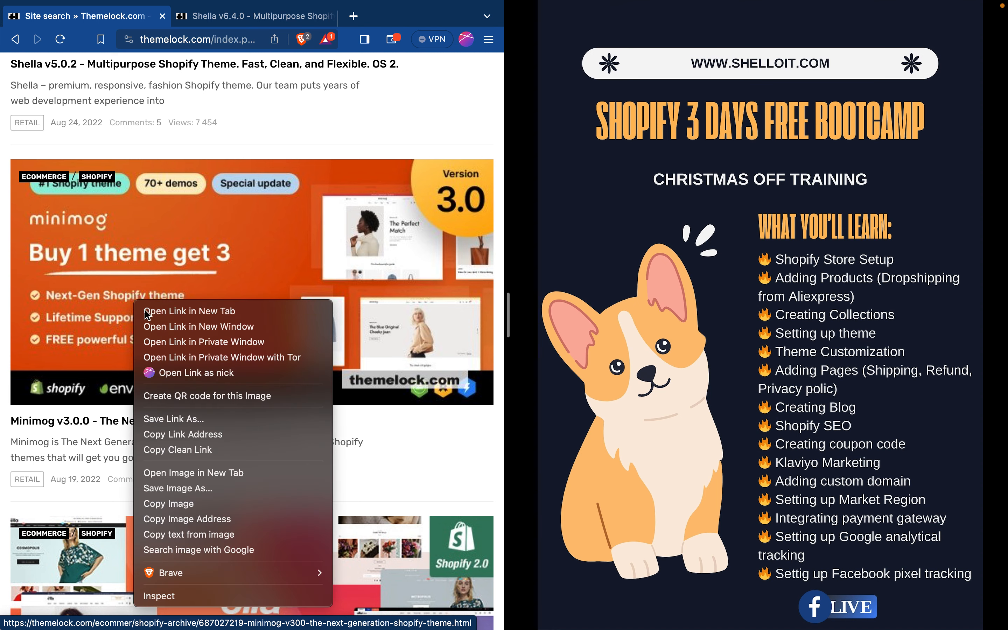
left_click(167, 311)
Switch to the Shella v6.4.0 page and examine its description, demo link and list of file download links.
left_click(248, 17)
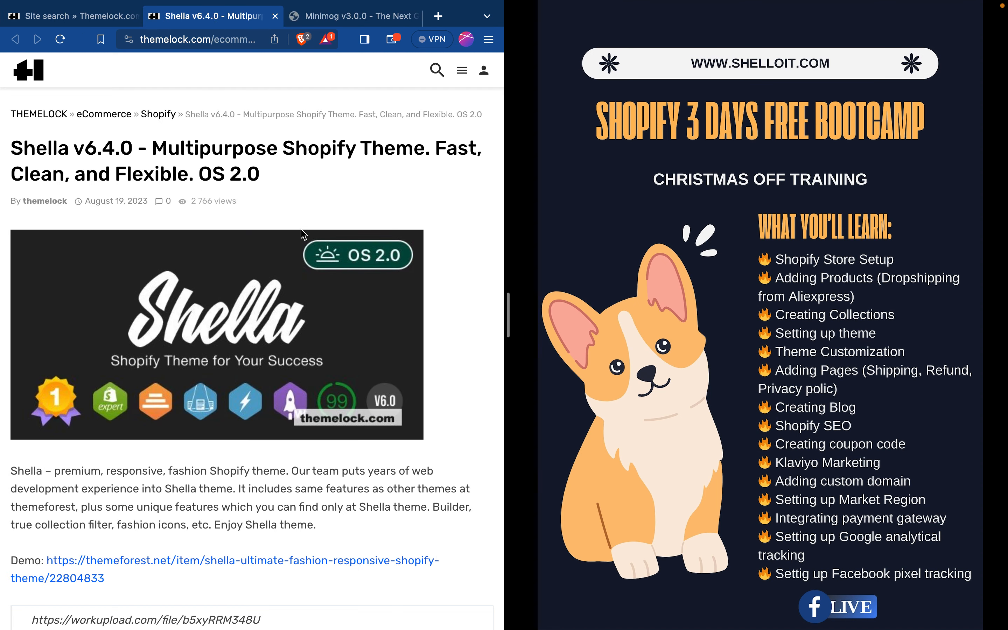
scroll(302, 232, "down", 8)
scroll(301, 231, "up", 2)
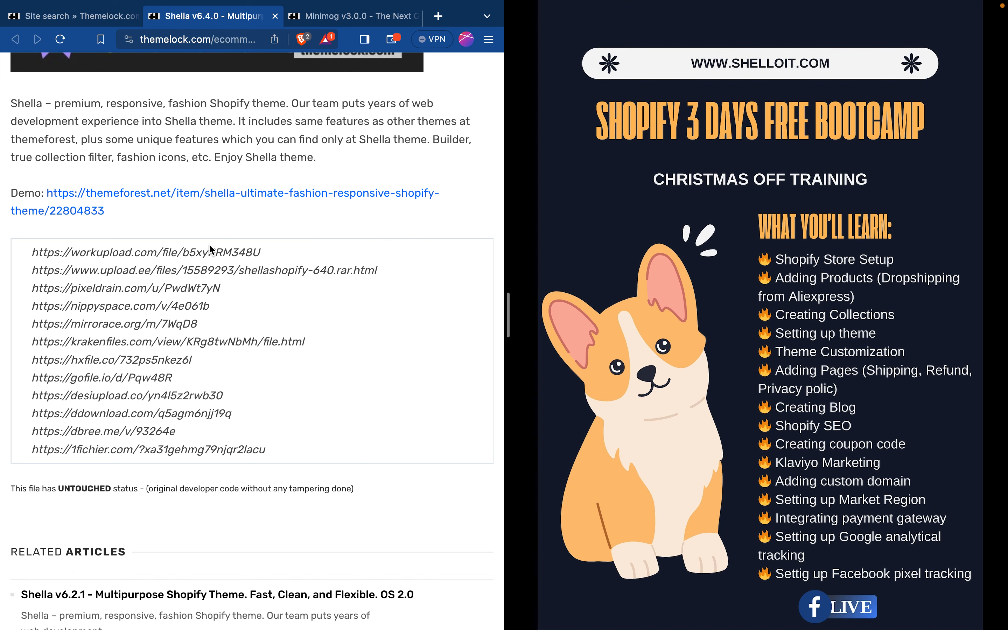
scroll(233, 200, "up", 9)
scroll(236, 191, "down", 4)
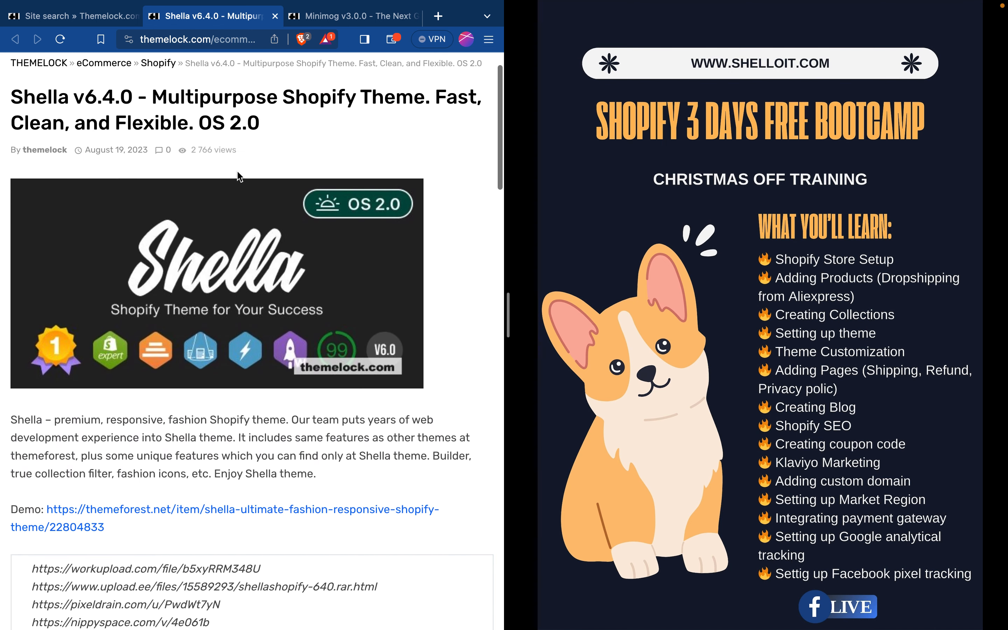
scroll(240, 176, "up", 1)
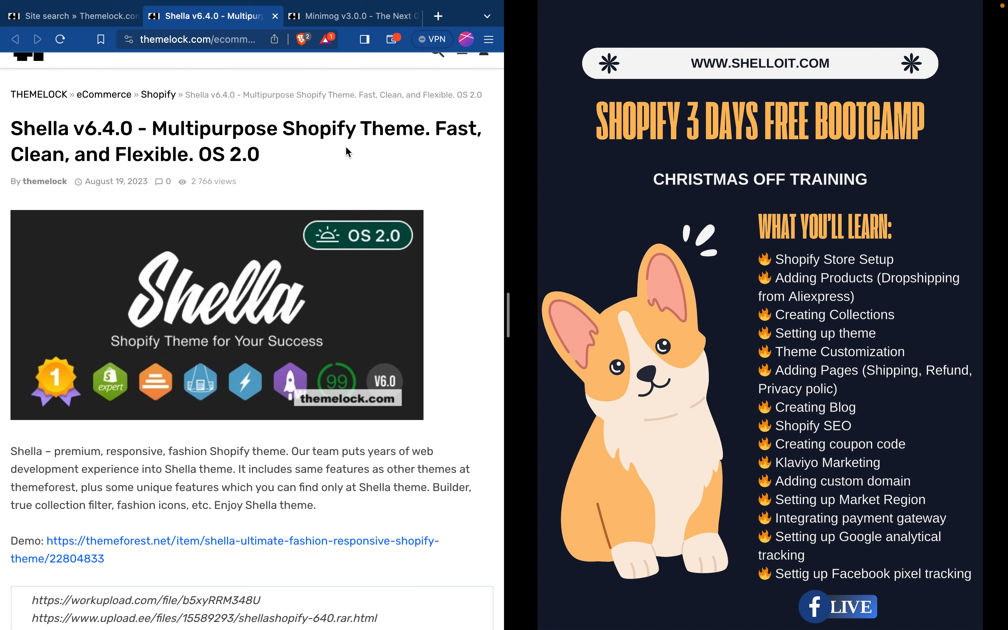
scroll(344, 150, "down", 6)
Follow Shella's demo link through the redirect page to its ThemeForest listing and check the Regular License price.
left_click(76, 288)
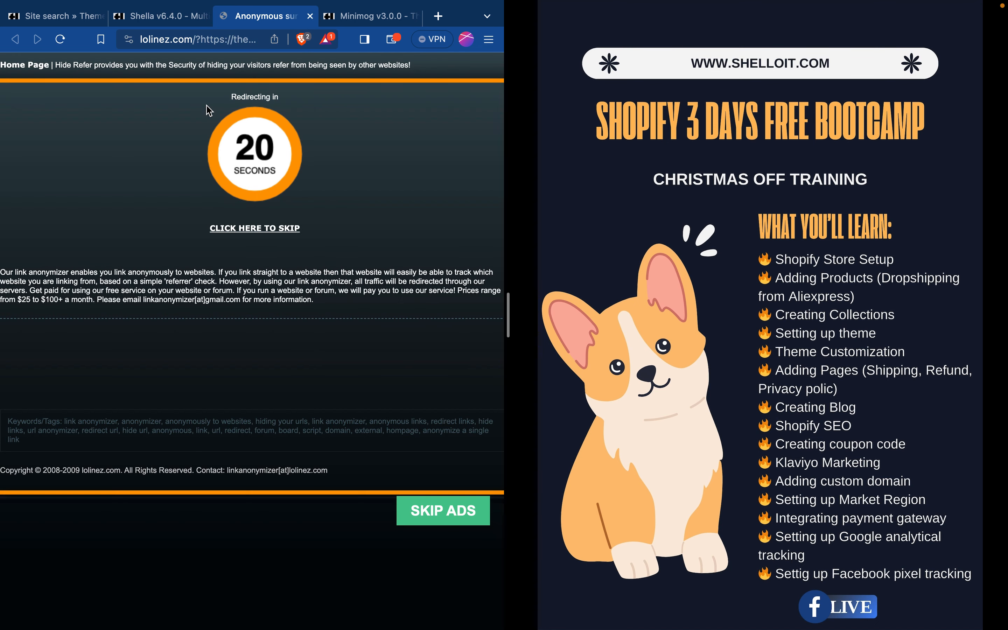
left_click(235, 233)
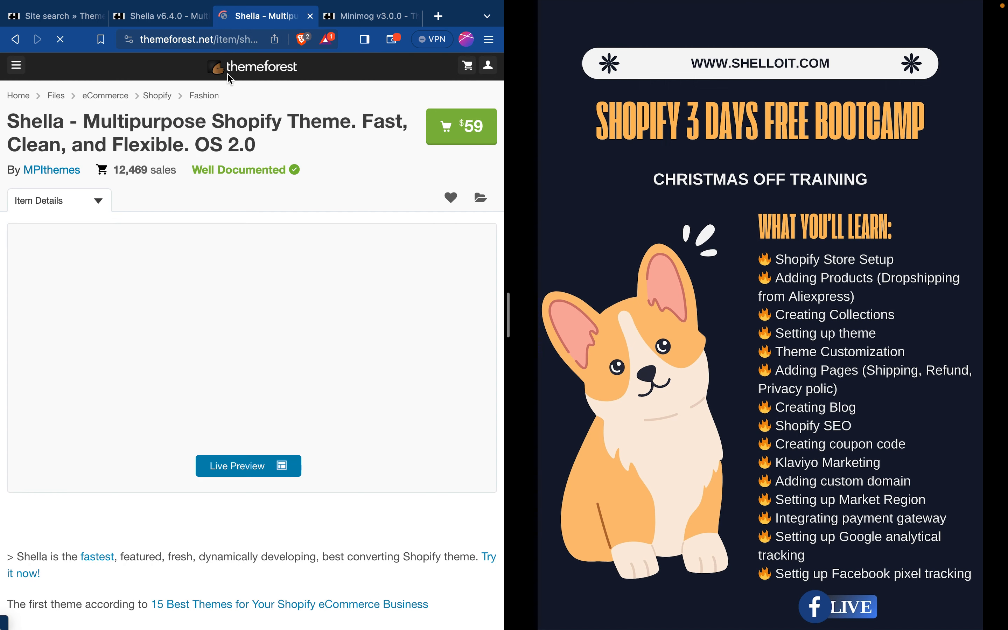
scroll(283, 282, "down", 1)
scroll(284, 282, "down", 10)
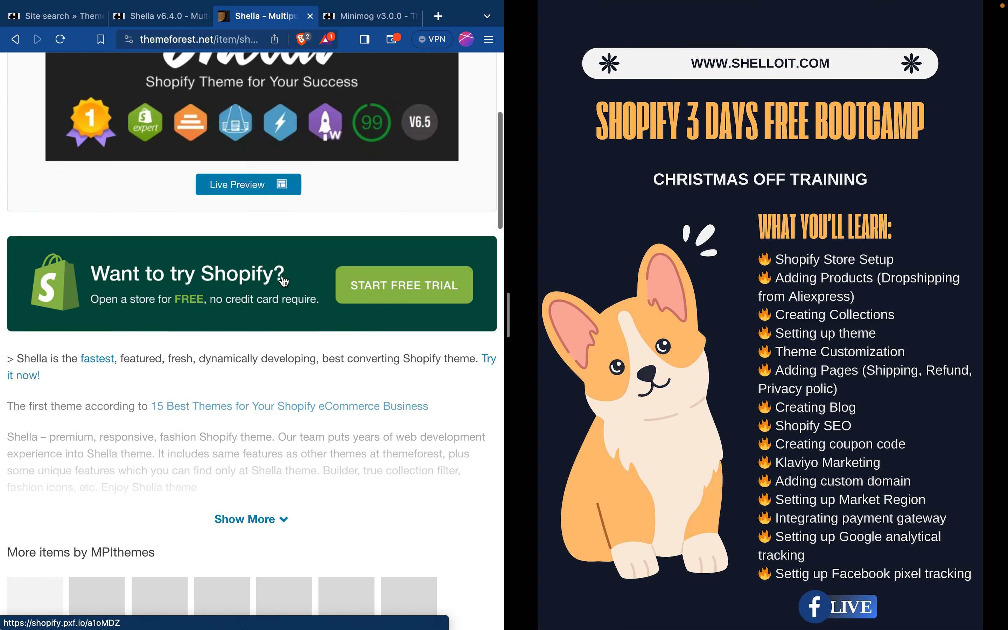
scroll(284, 281, "down", 7)
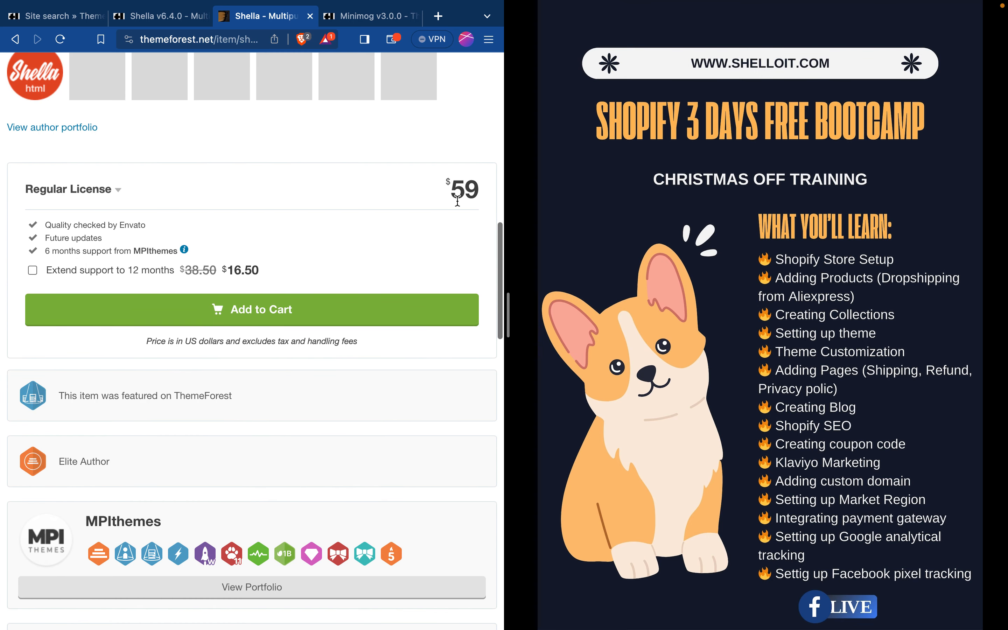
left_click_drag(438, 191, 488, 192)
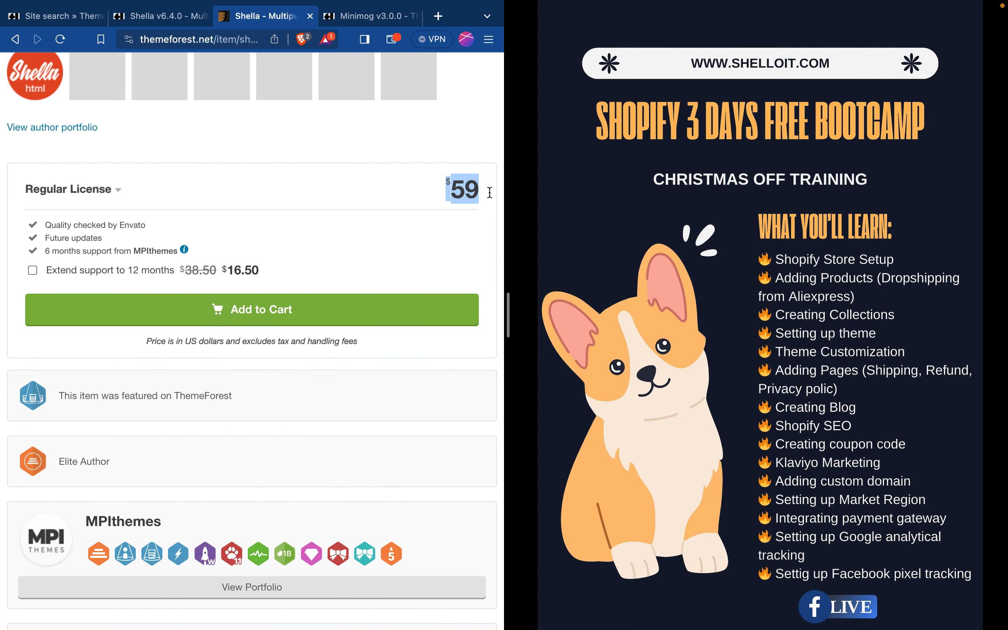
Return to the Themelock page for Shella v6.4.0 and open the workupload.com download link listed there.
left_click(151, 17)
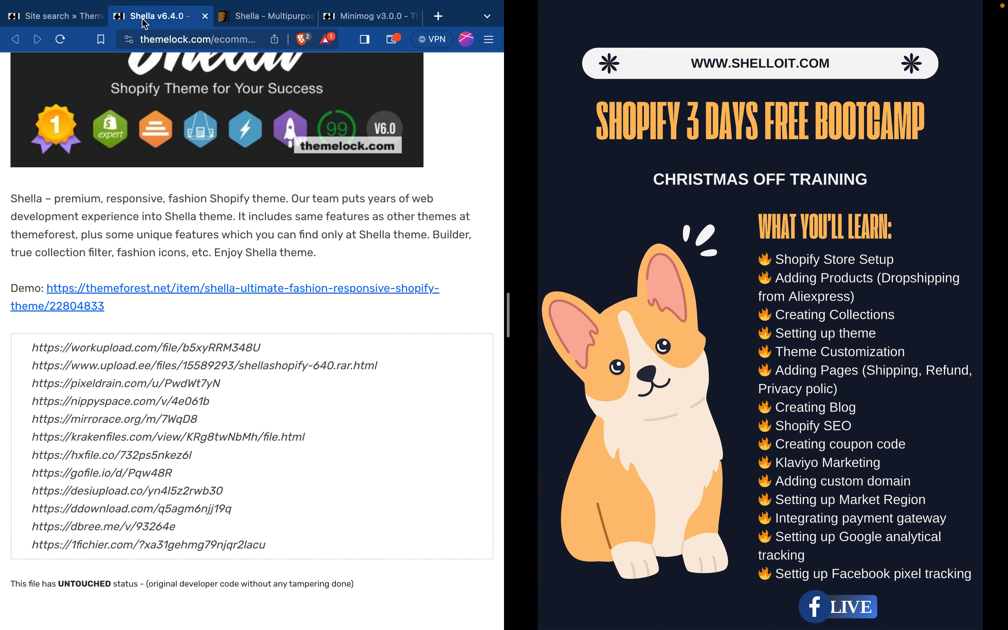
triple_click(157, 350)
right_click(157, 352)
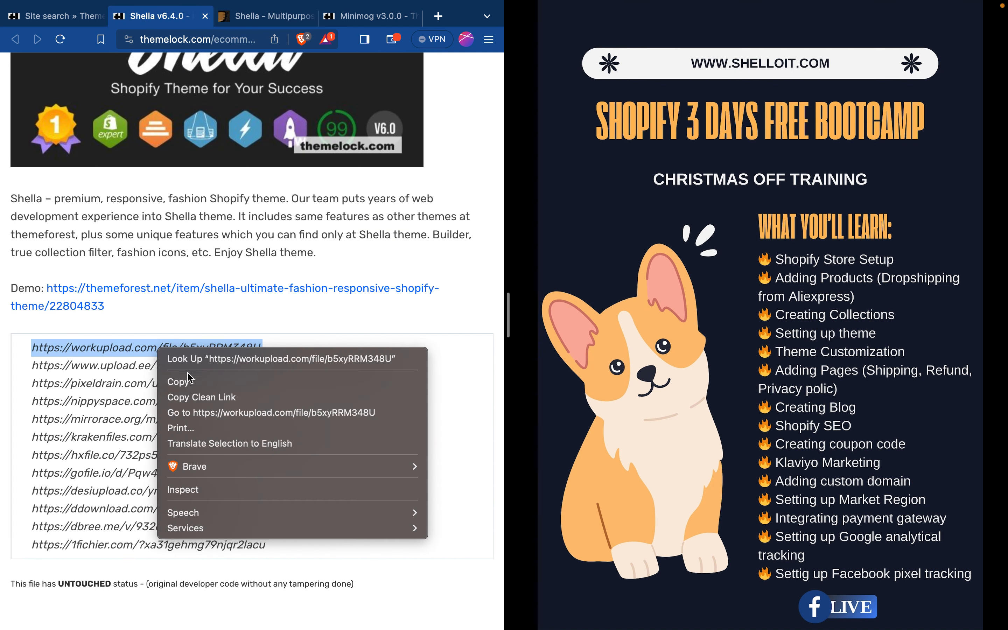
left_click(204, 412)
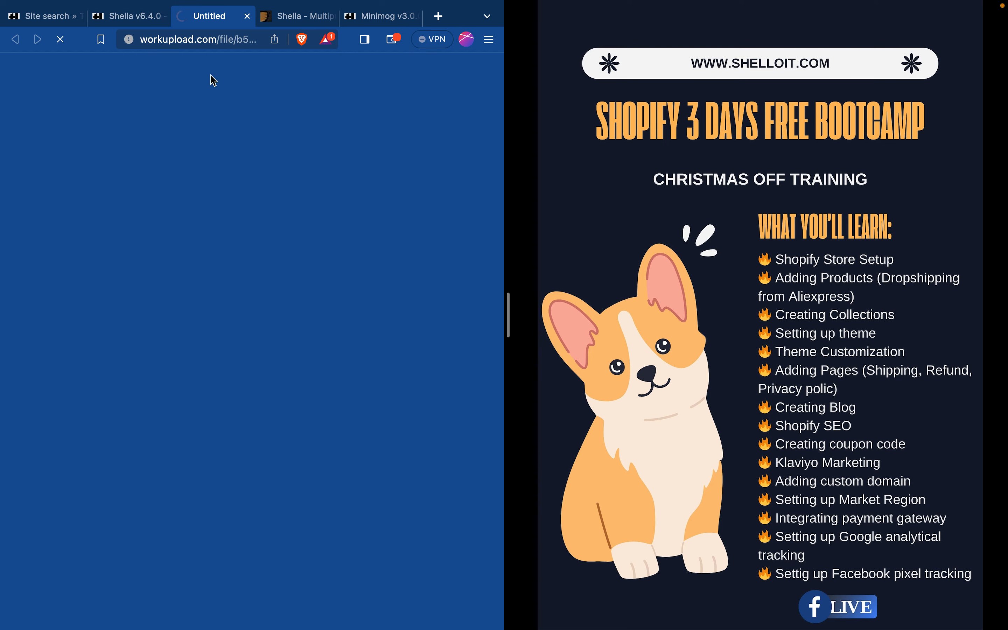
left_click(128, 22)
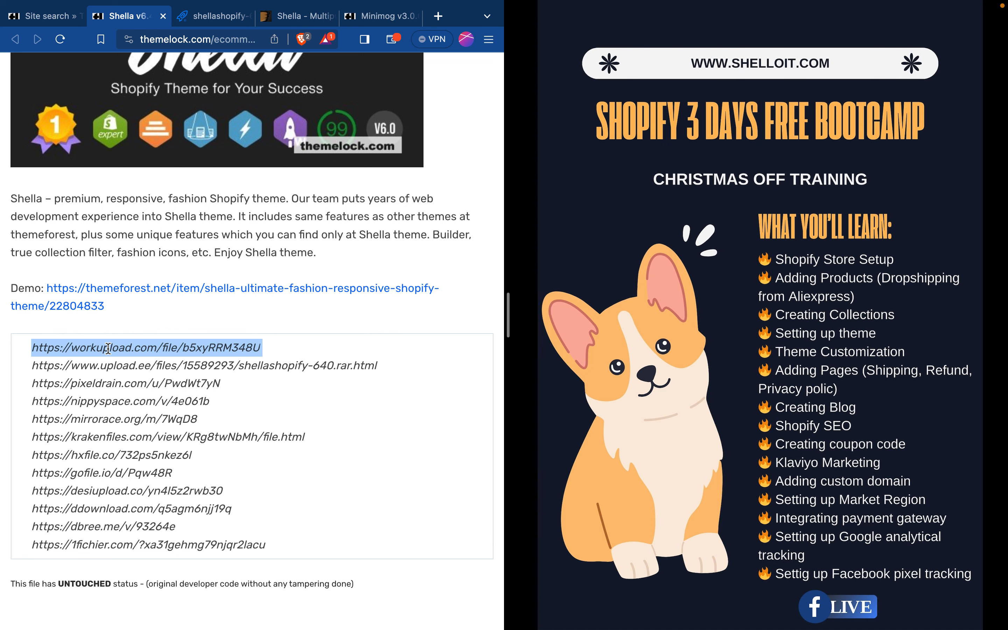
left_click(211, 17)
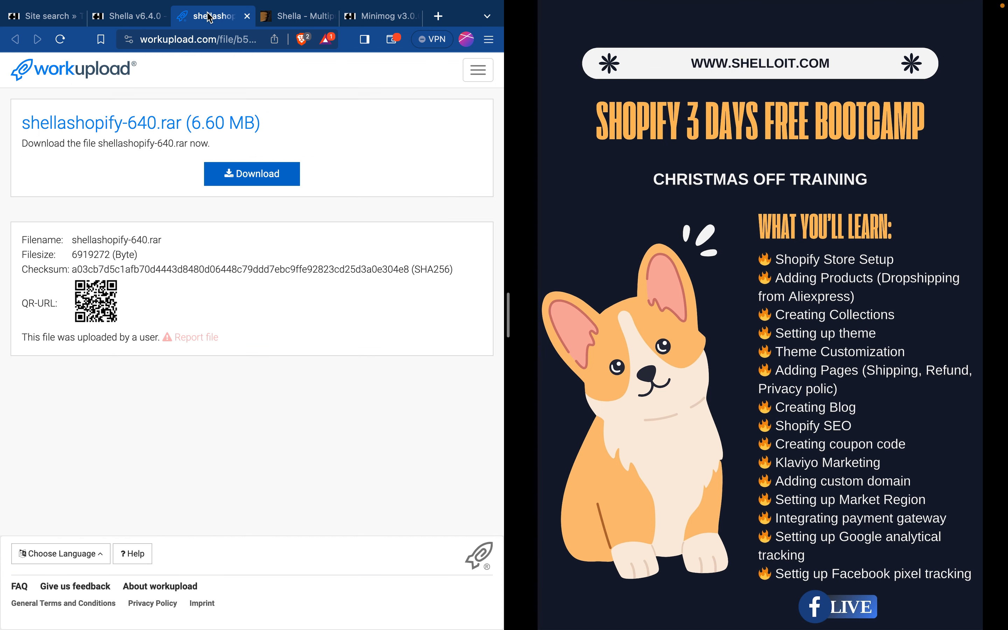
Download shellashopify-640.rar to the Downloads folder and open the finished archive to extract it.
left_click(261, 180)
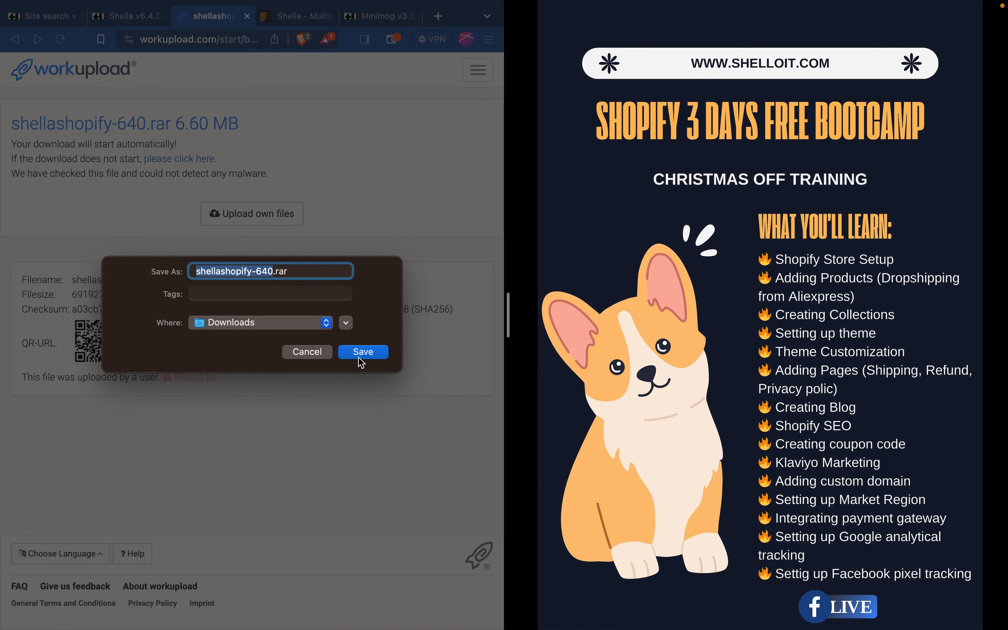
left_click(362, 352)
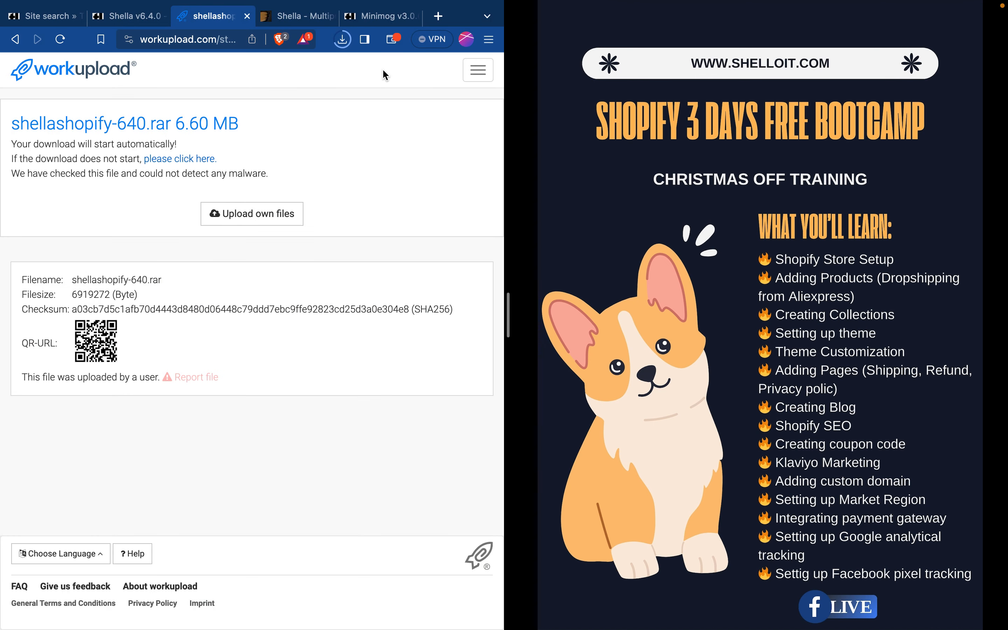
left_click(346, 41)
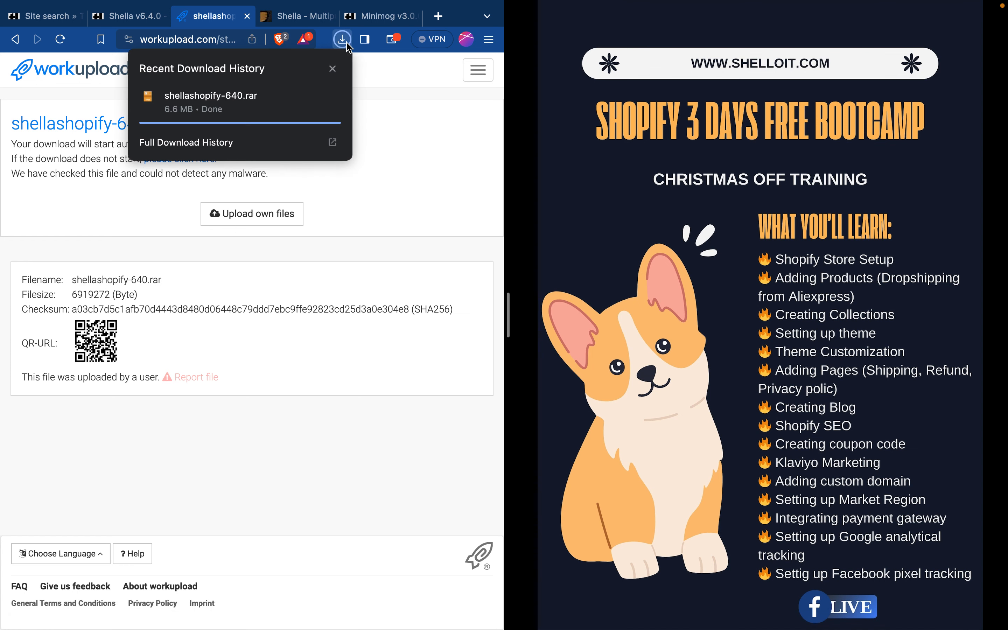
mouse_move(323, 116)
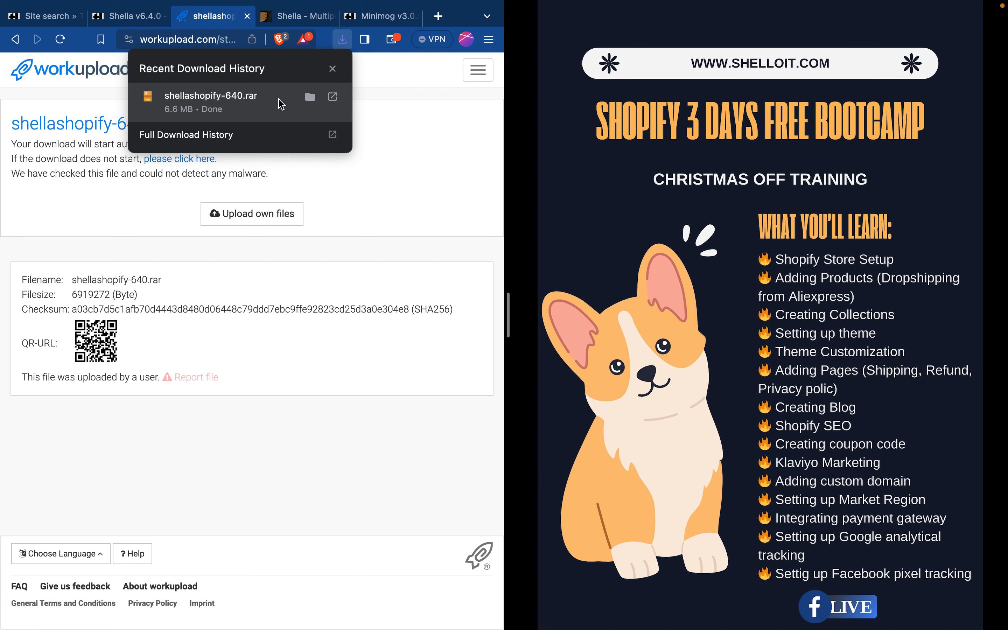
left_click(333, 96)
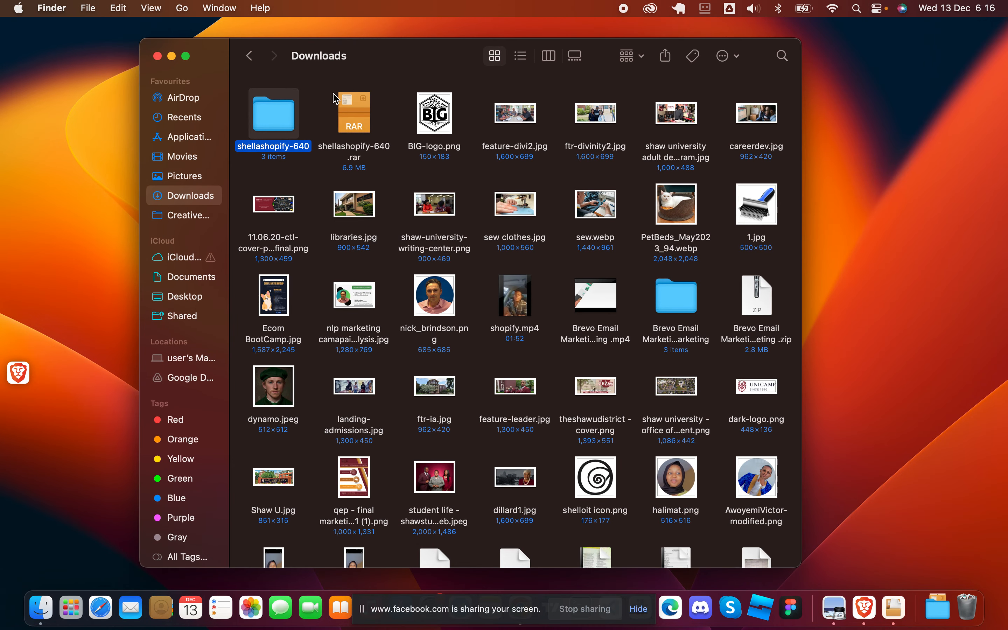
Browse the extracted shellashopify-640 folder down to Shella-6.4.0 and select the theme upload zip file.
double_click(270, 123)
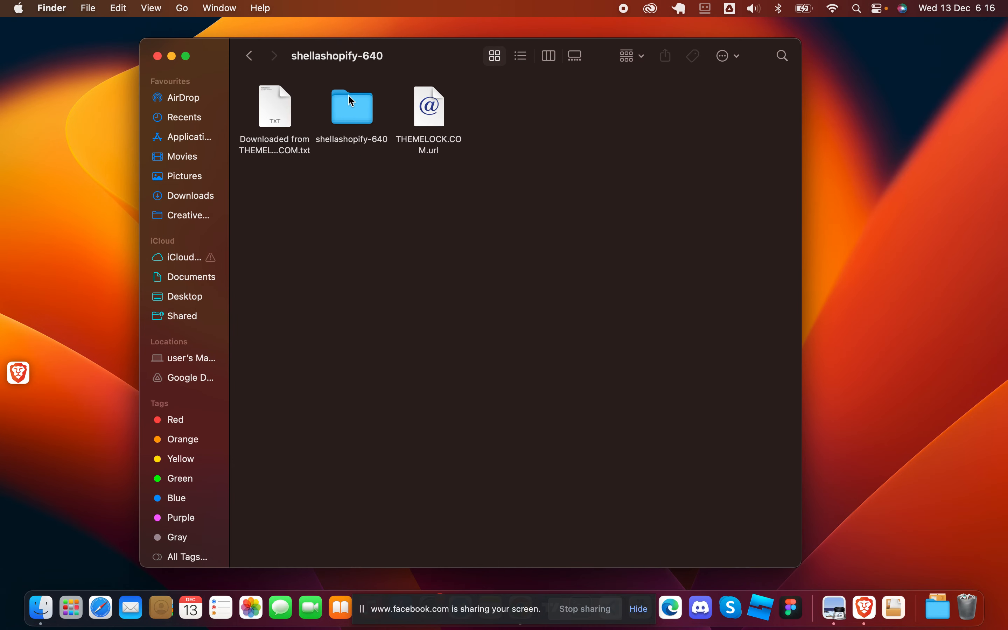
double_click(366, 104)
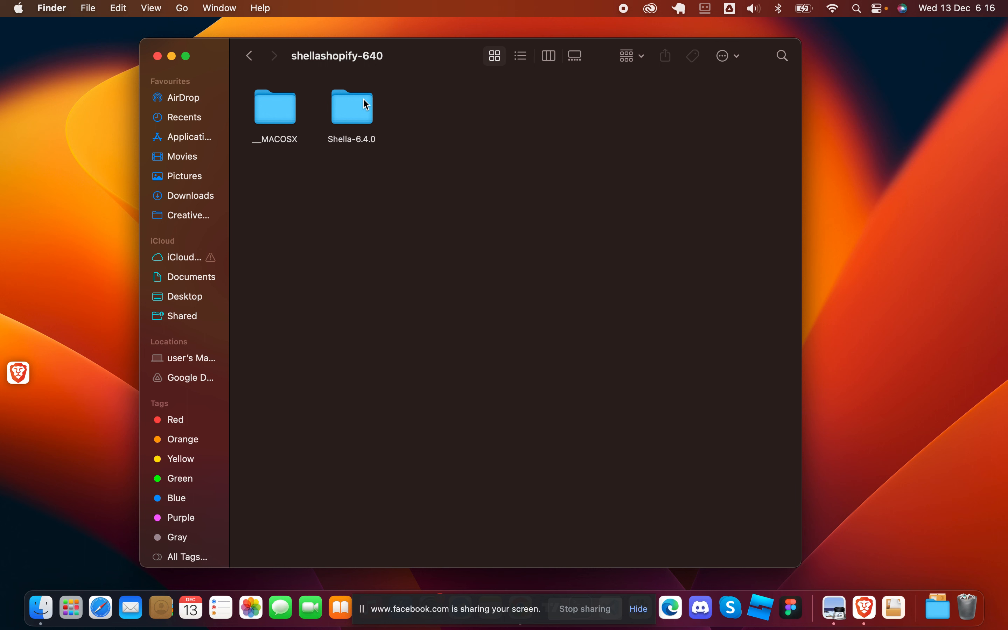
double_click(363, 120)
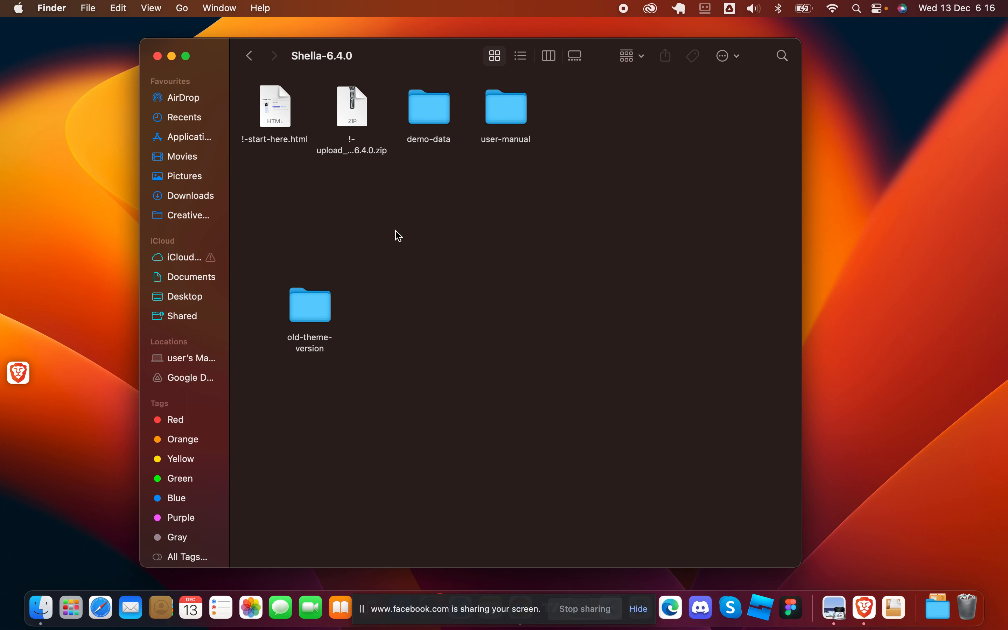
left_click(355, 127)
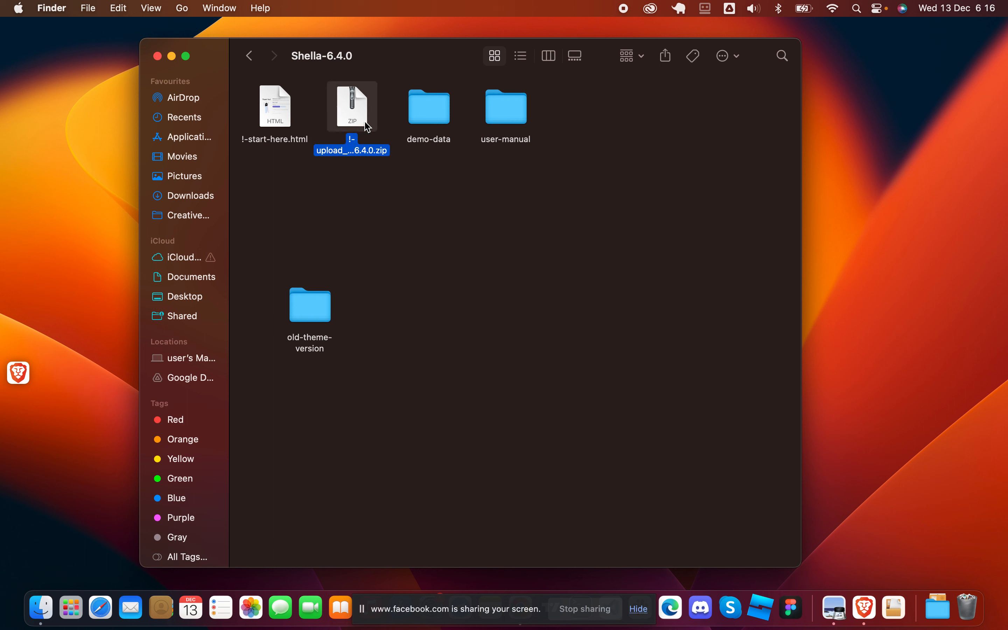
Look inside the demo-data folder's shella-demo subfolder at the pages.zip and settings-theme-demo01.zip files.
double_click(432, 120)
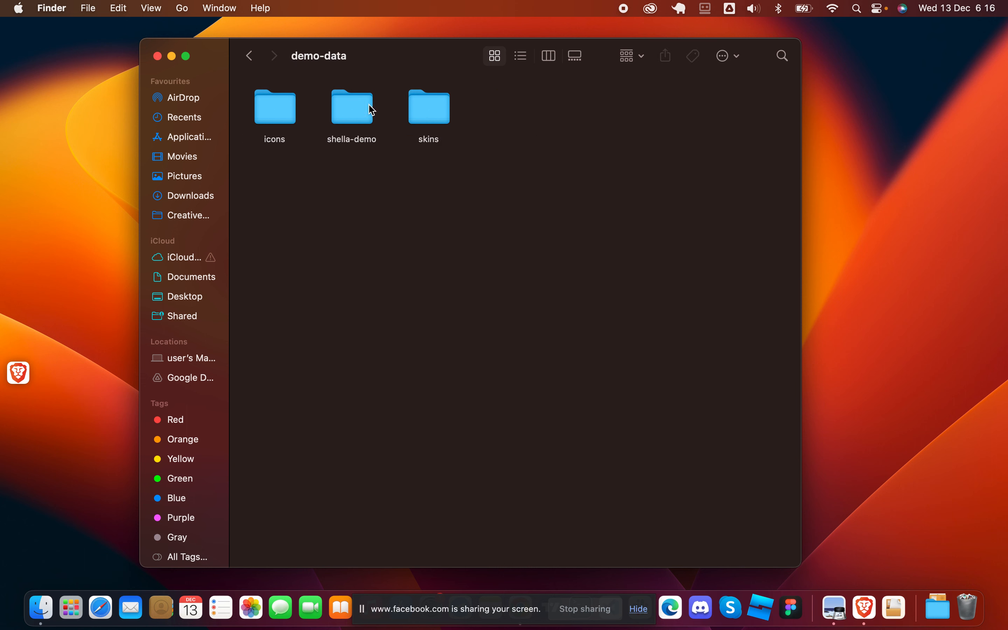
double_click(351, 109)
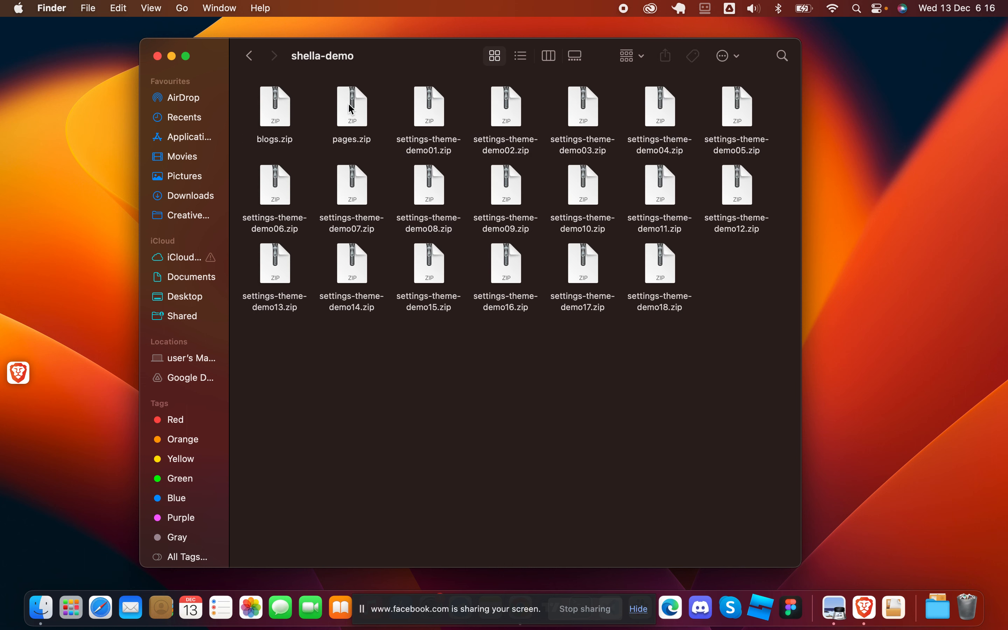
left_click(356, 120)
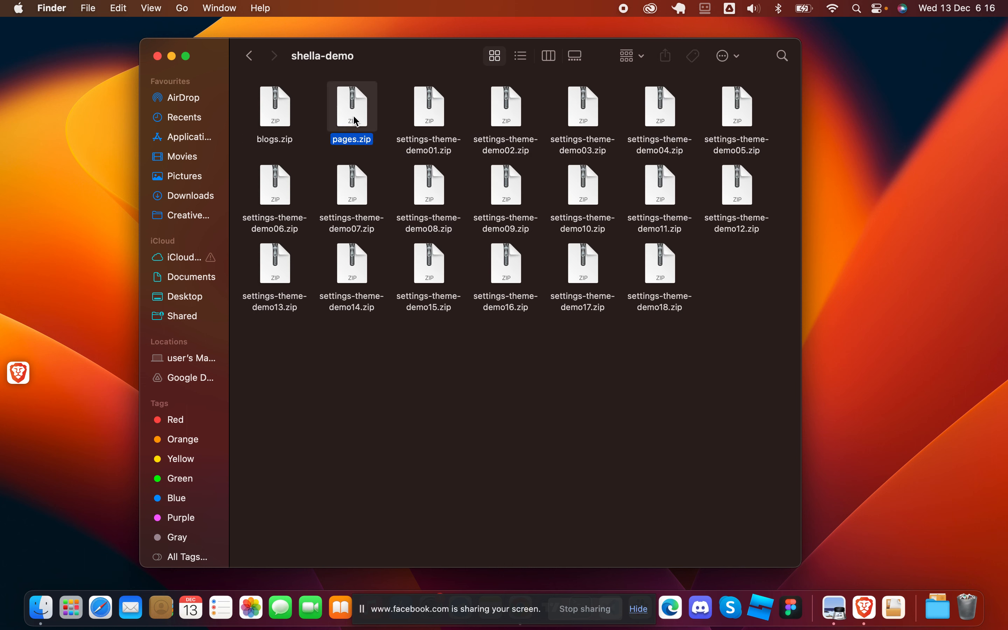
left_click(431, 121)
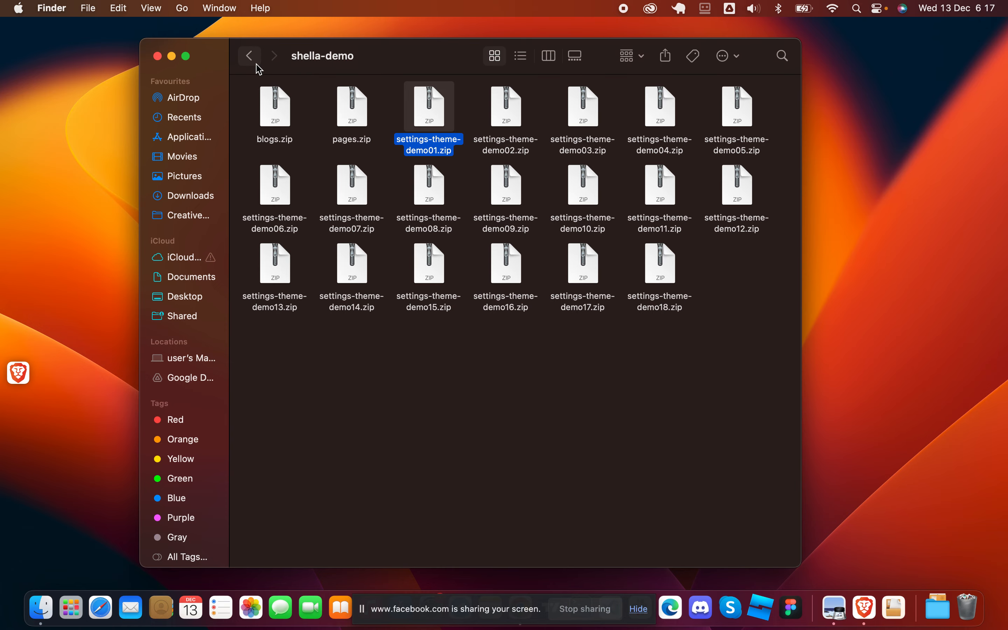
Switch to the browser window with the Shopify tabs and bring up the petscurry store's Themes page.
key("ctrl+Right")
key("ctrl+Right")
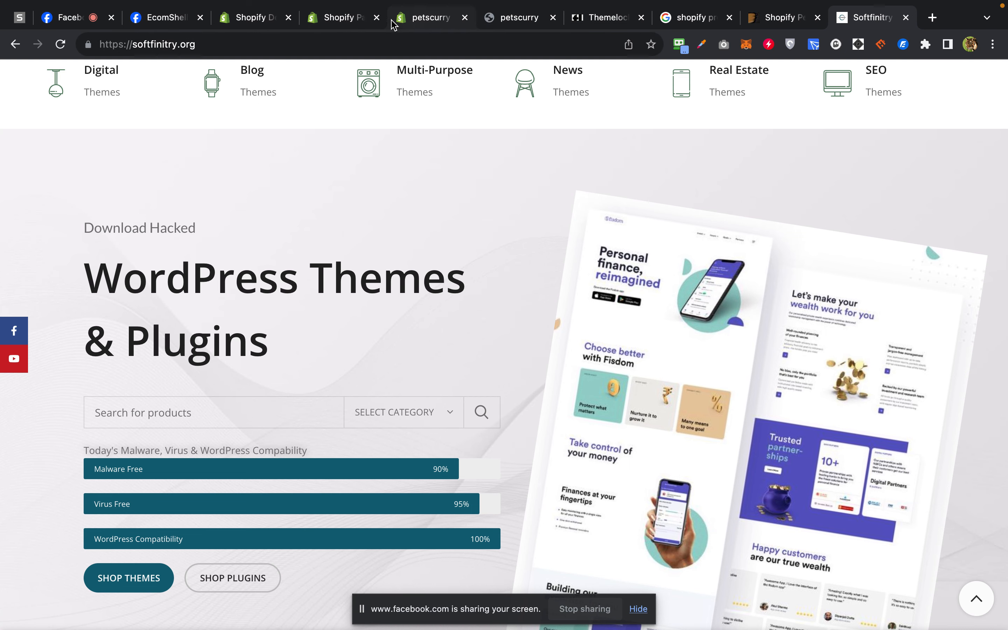
left_click(338, 18)
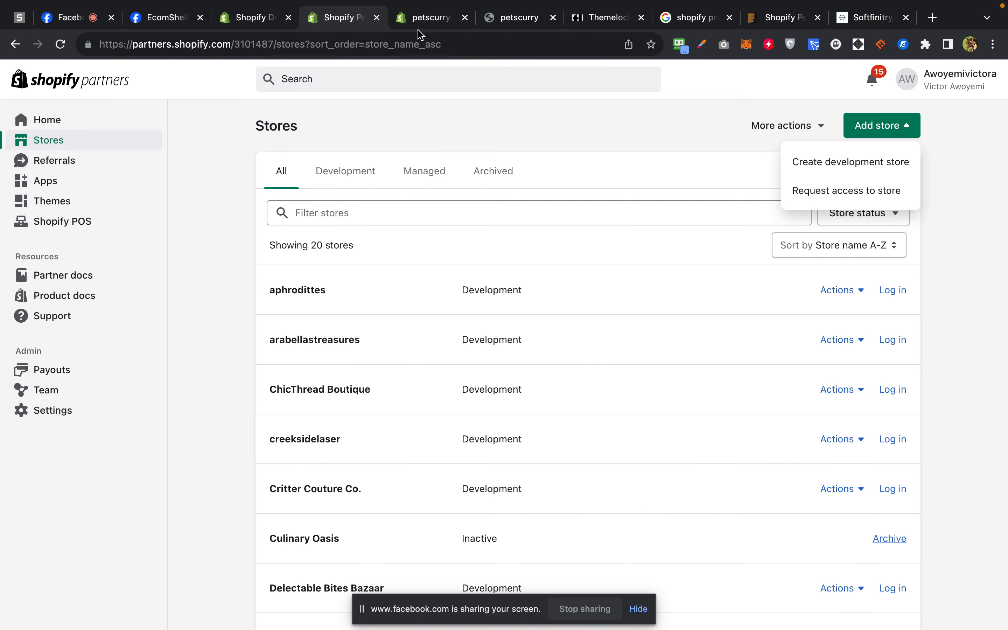
left_click(427, 24)
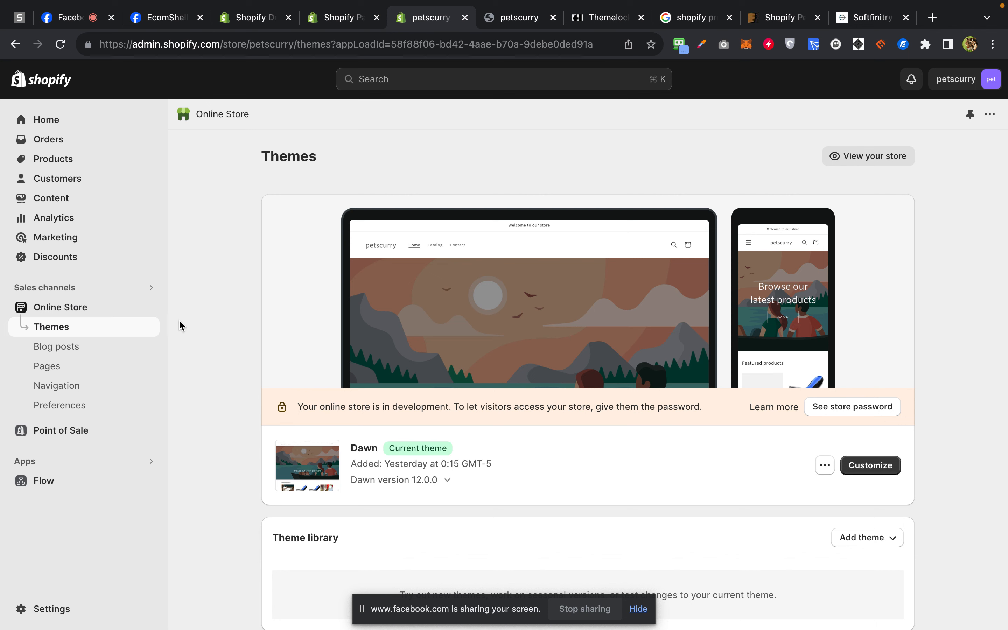
Start a zip file theme upload from the theme library and open the file chooser.
scroll(475, 431, "down", 4)
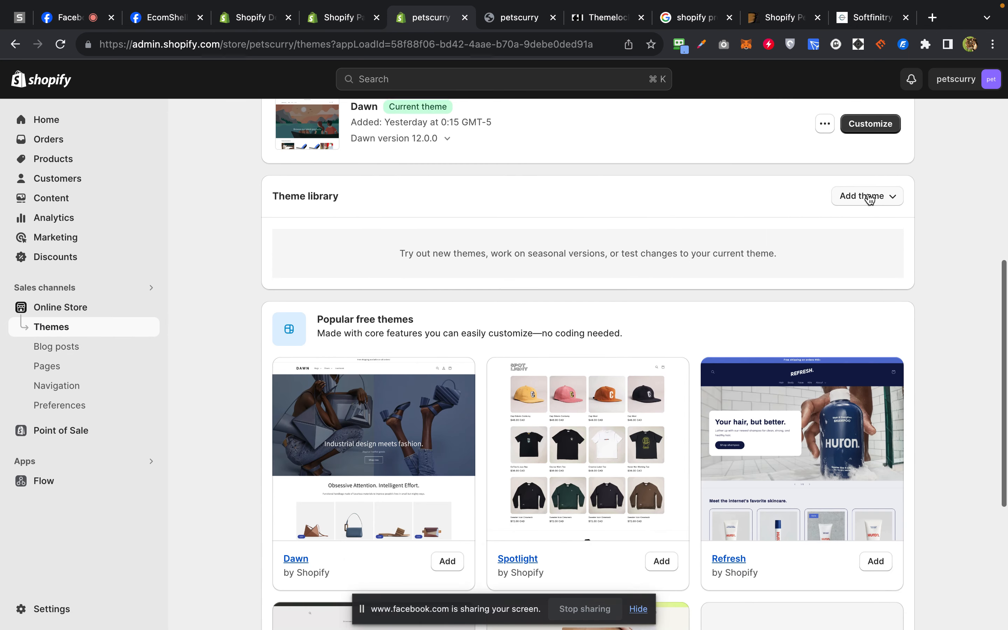
scroll(866, 198, "up", 3)
scroll(882, 307, "up", 2)
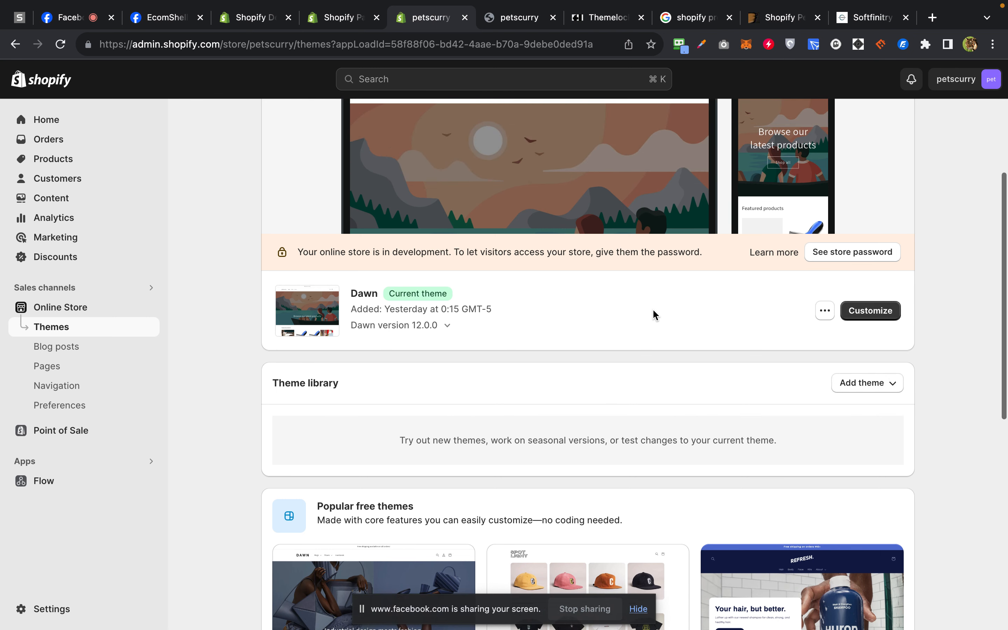
left_click(863, 385)
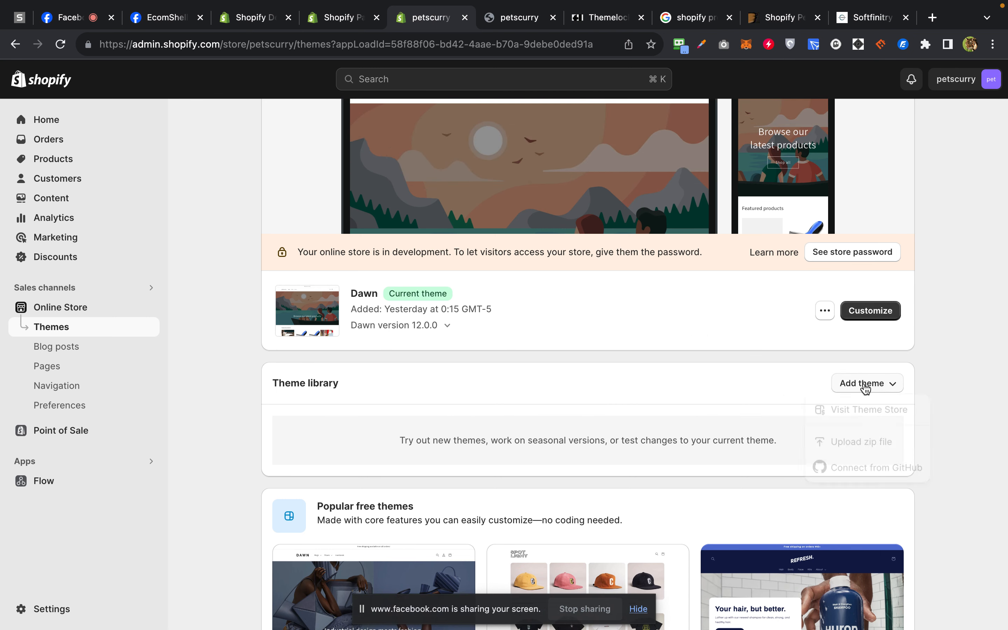
left_click(852, 444)
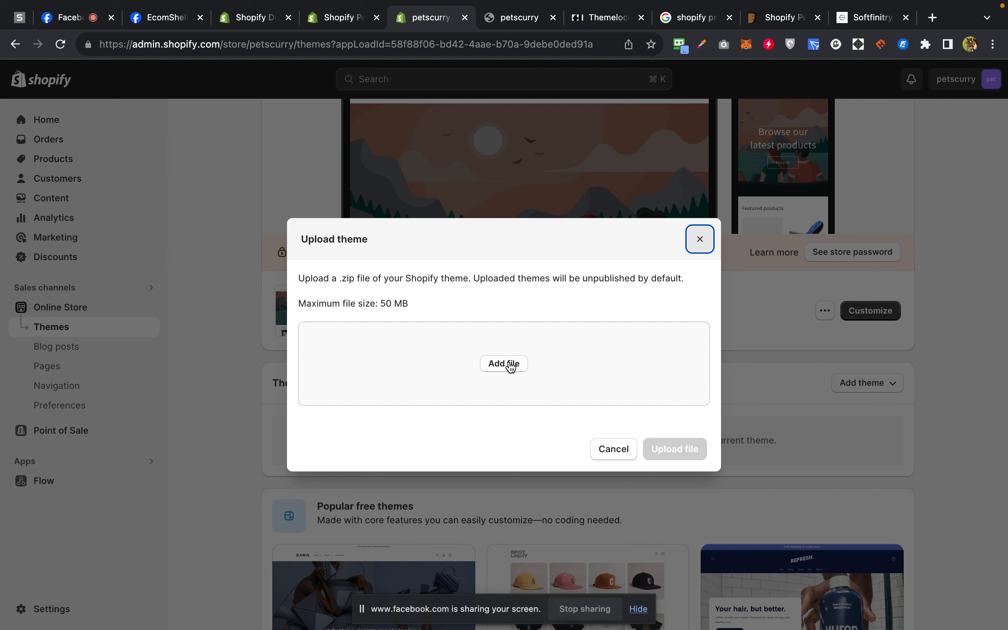
left_click(511, 366)
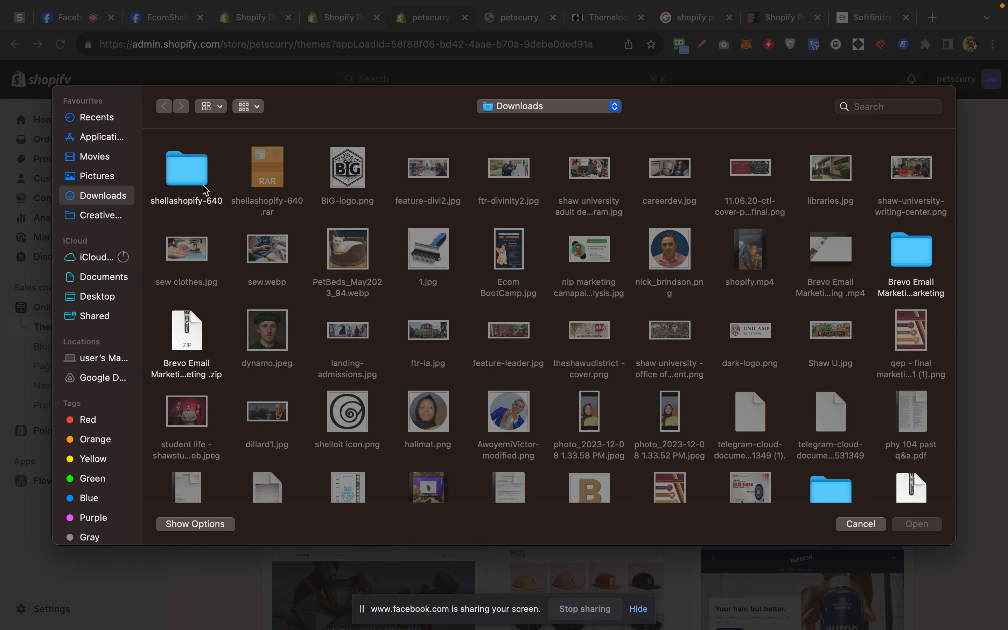
Browse the shellashopify-640 folder in Downloads and the Extracted Themes and Shopify Themes folders in Pictures for a suitable theme file.
double_click(186, 186)
left_click(170, 182)
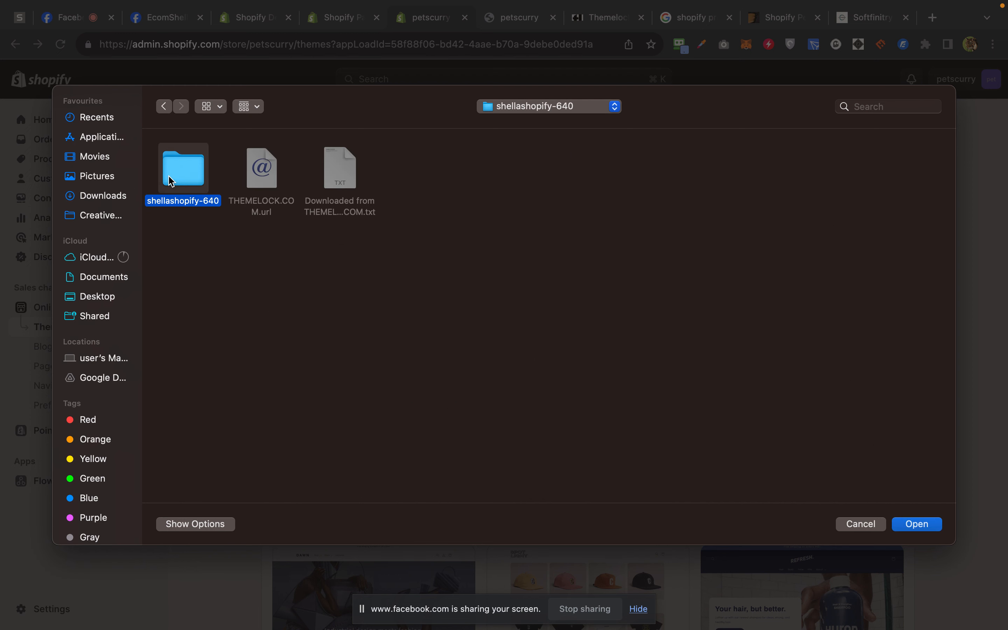
left_click(100, 182)
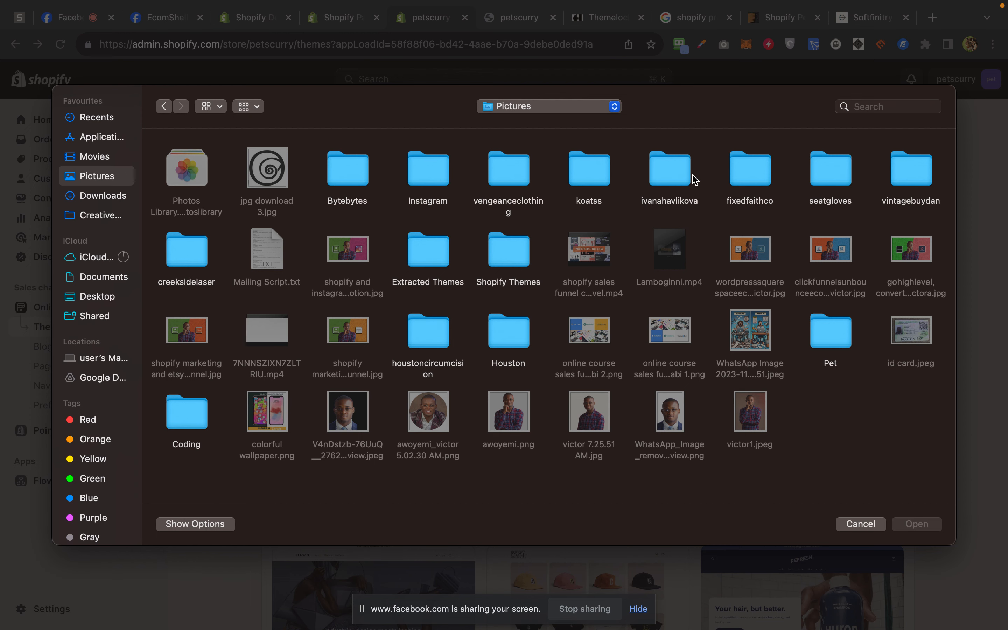
left_click(437, 249)
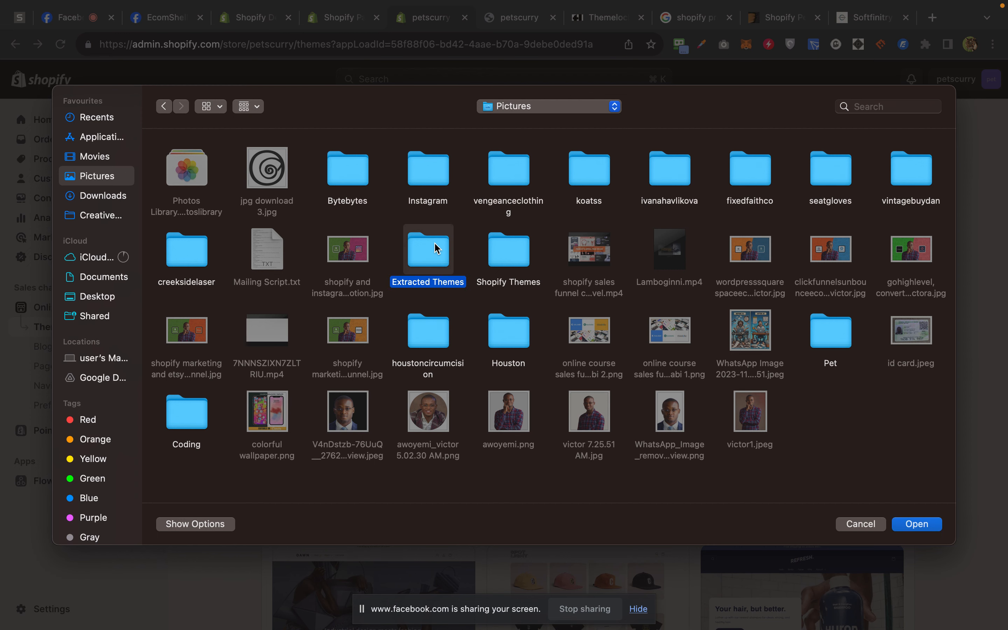
double_click(436, 249)
scroll(408, 305, "down", 3)
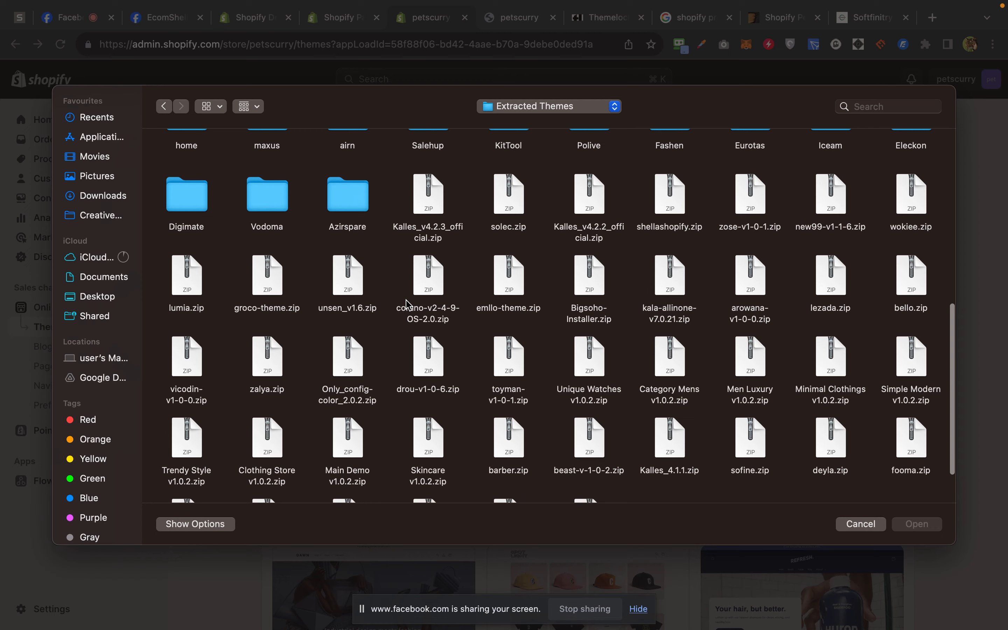
scroll(738, 276, "up", 2)
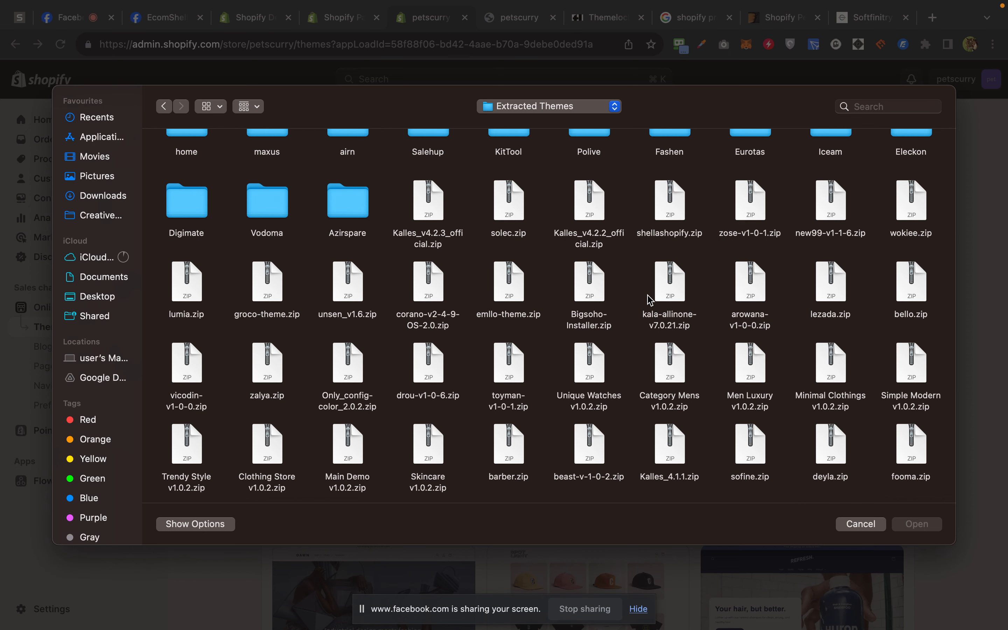
left_click(164, 106)
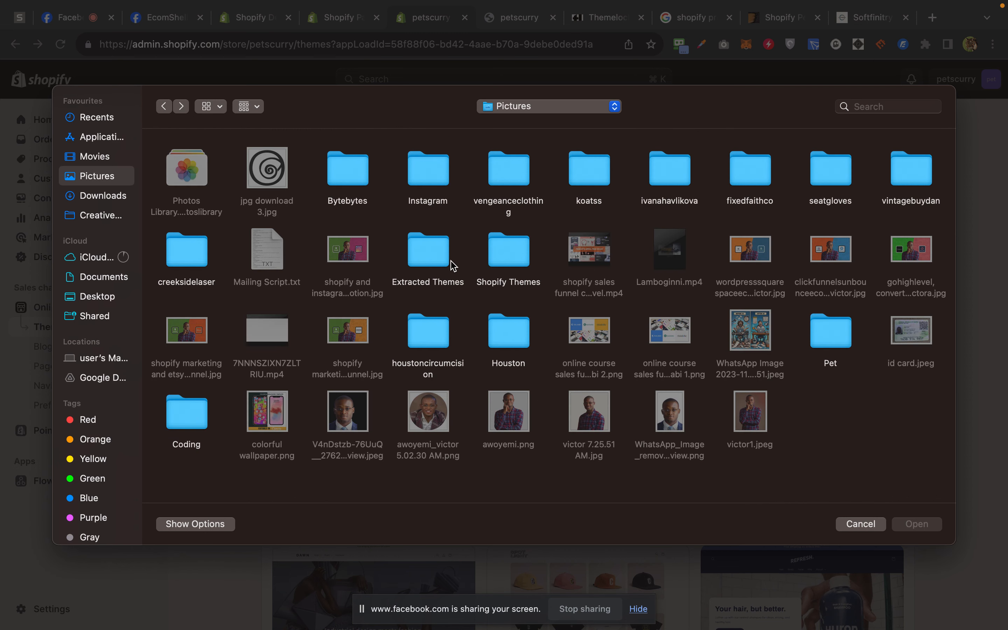
double_click(508, 254)
scroll(682, 333, "down", 5)
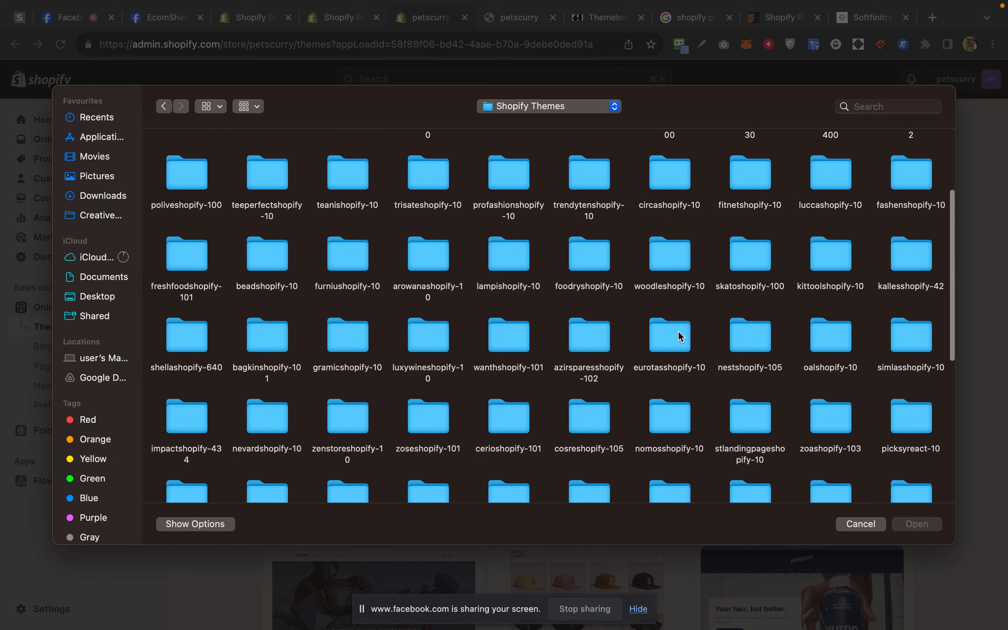
scroll(681, 336, "down", 10)
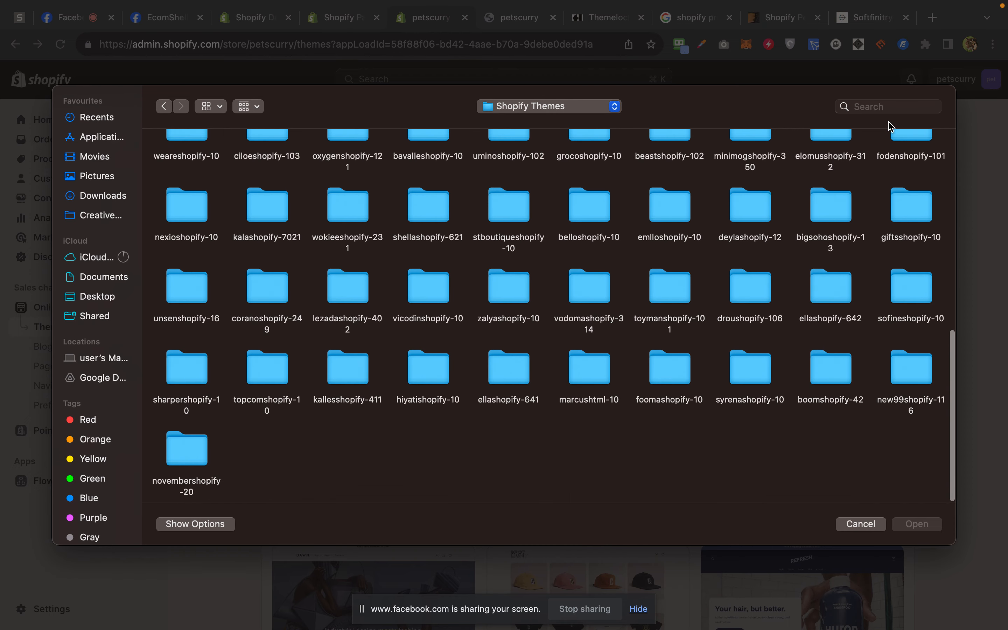
Search the Mac for "pet", choose Petmate-index-3.zip from the recent files and upload it as a theme.
left_click(882, 106)
type("pet")
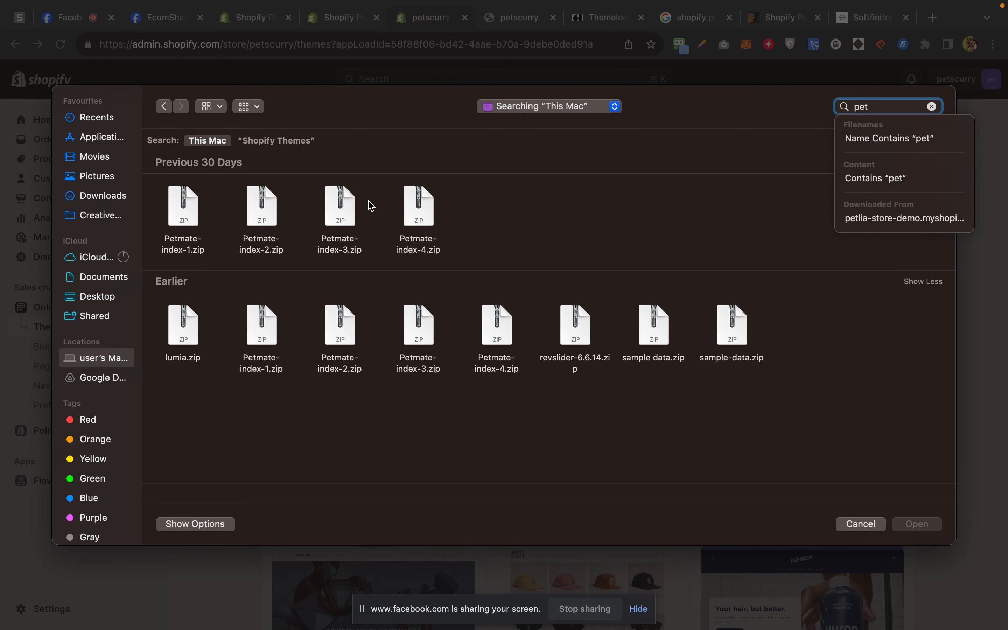
left_click(335, 209)
left_click(913, 525)
left_click(672, 449)
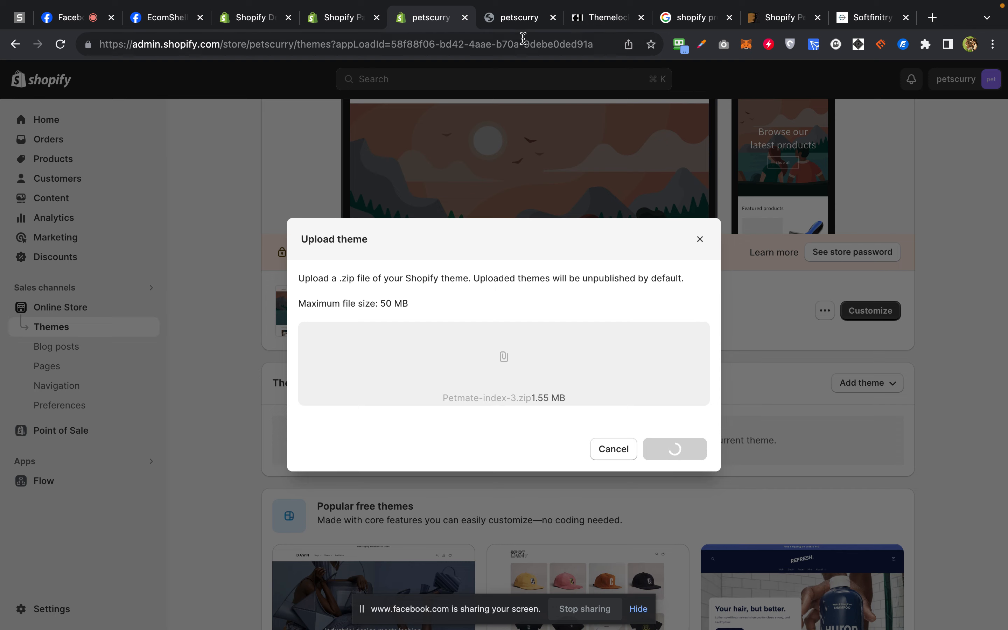
Look over the featured products on the live petscurry storefront, and return to the theme library in the admin.
left_click(510, 21)
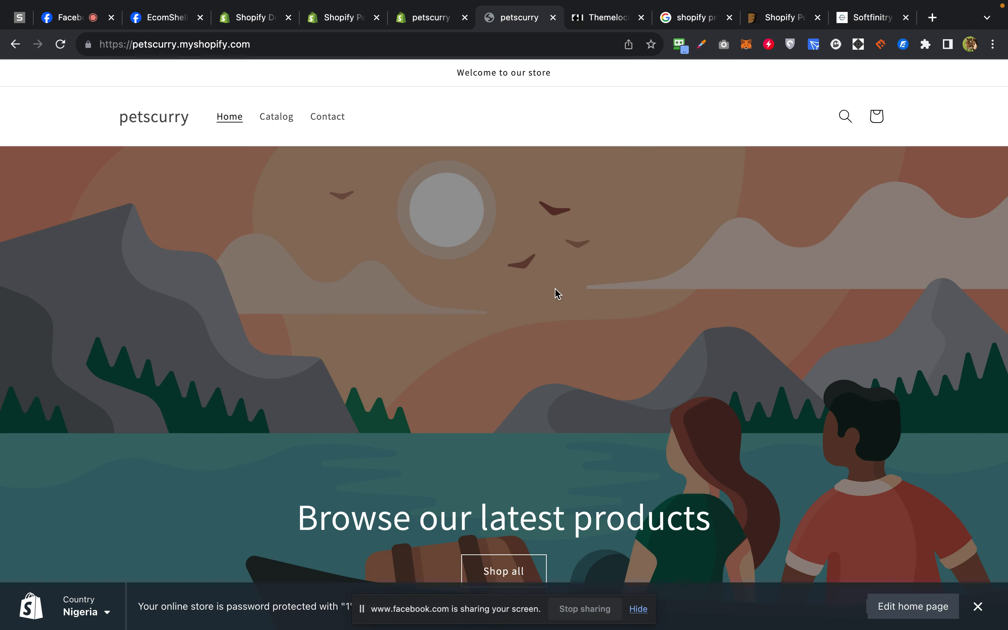
scroll(556, 292, "down", 9)
scroll(555, 291, "down", 5)
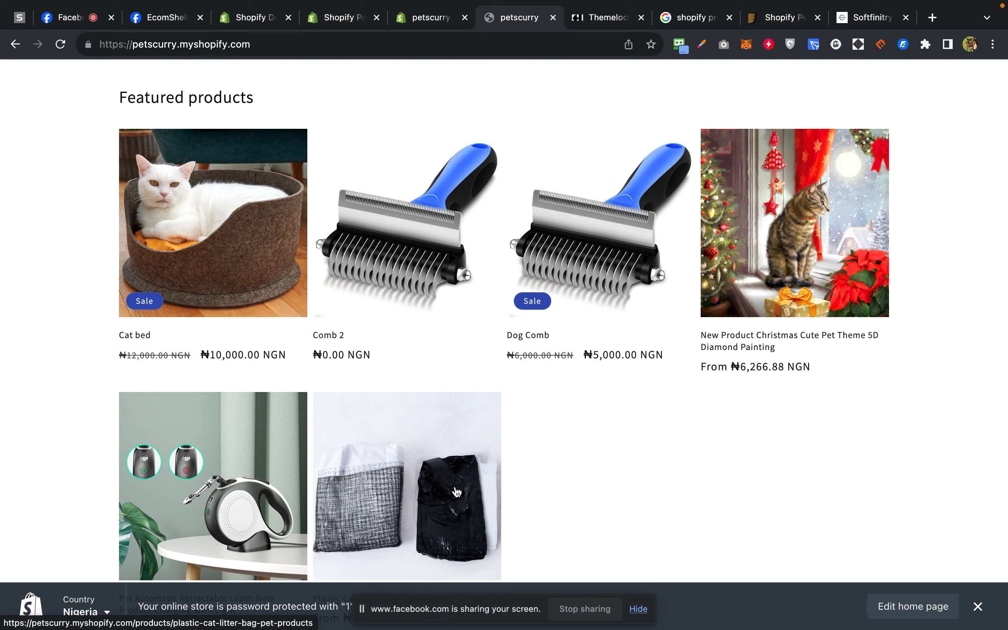
left_click(412, 21)
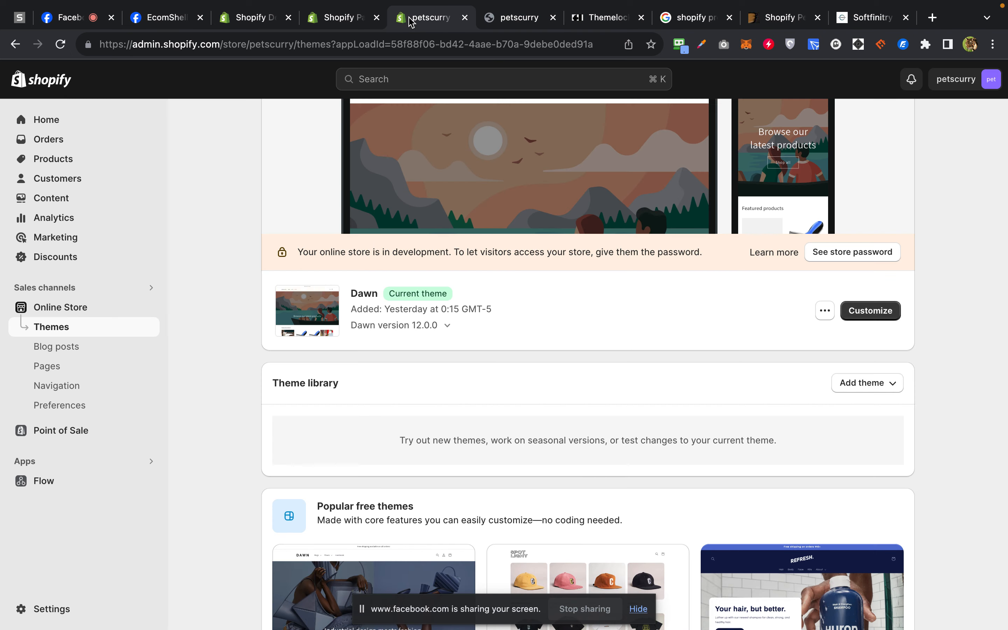
scroll(550, 351, "down", 5)
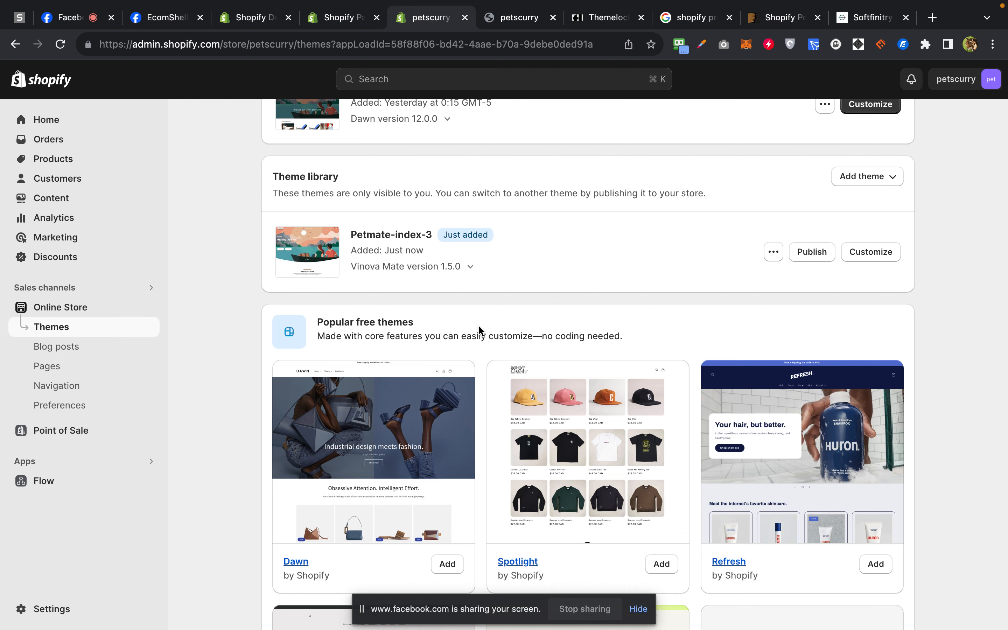
Preview the uploaded Petmate-index-3 theme and look through its home page.
left_click(772, 254)
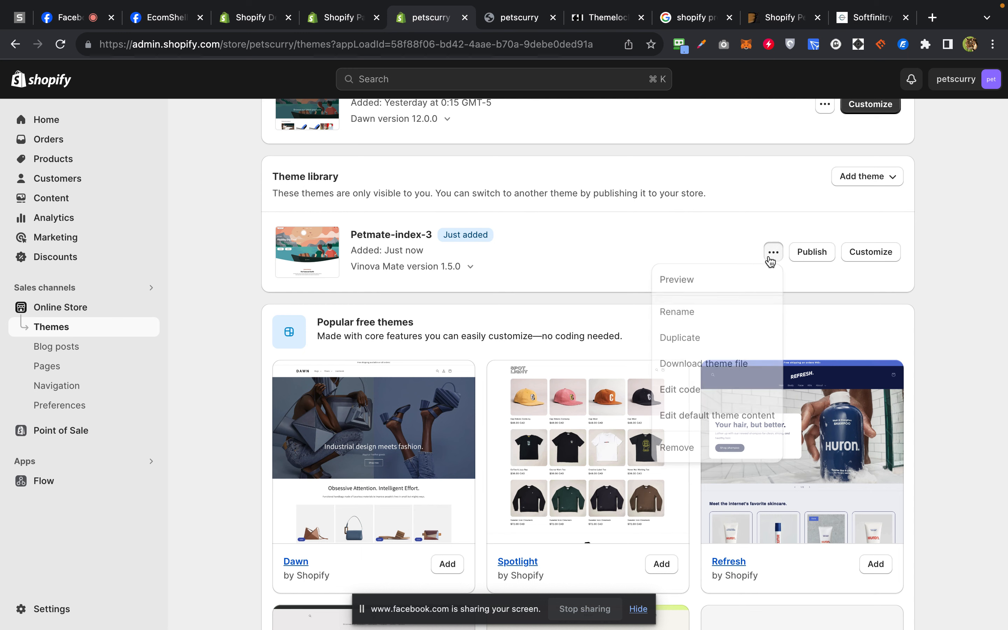
left_click(722, 277)
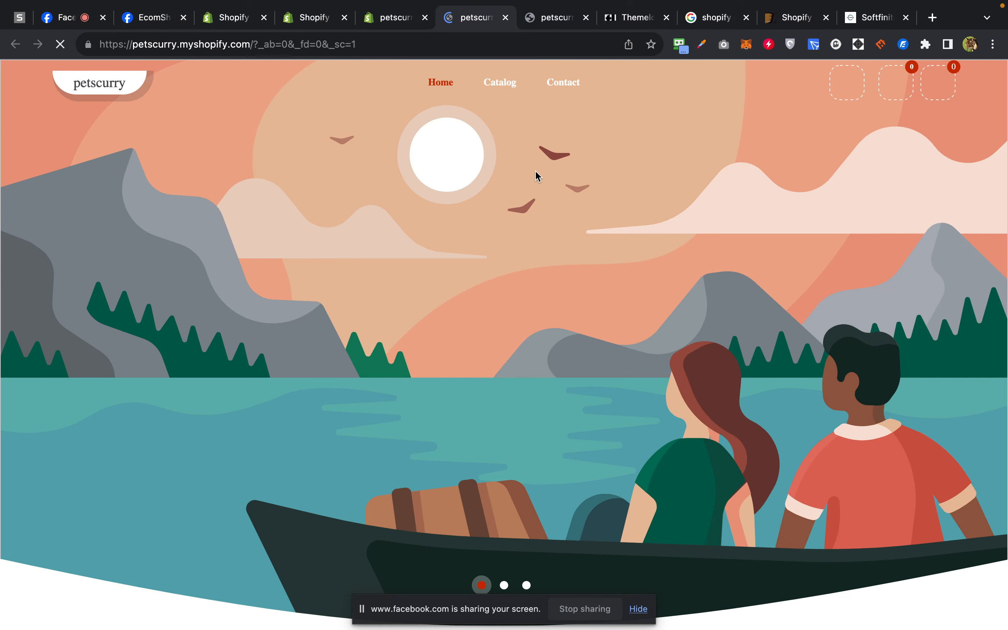
scroll(537, 175, "down", 7)
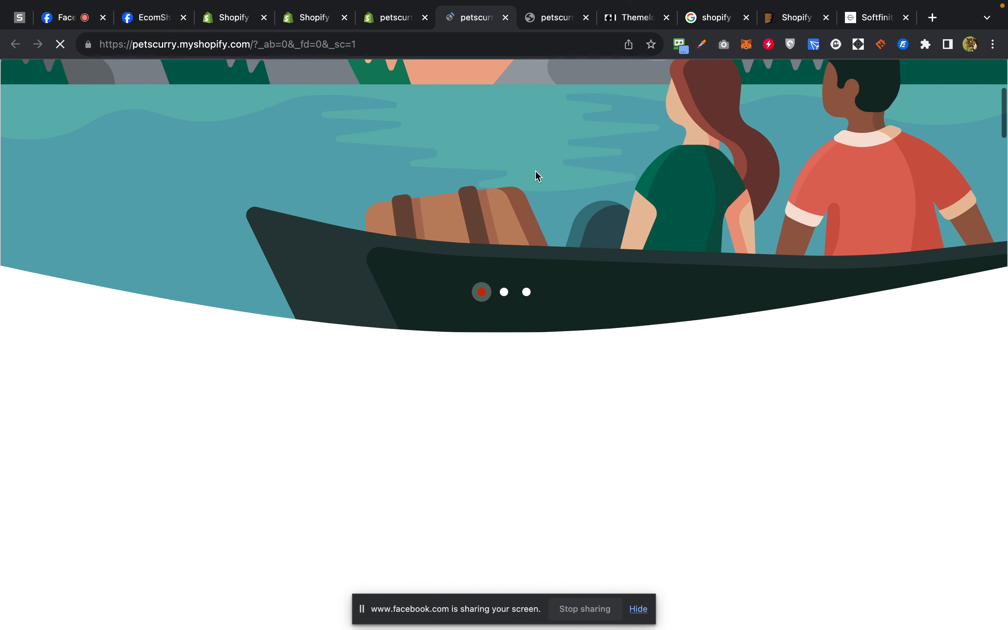
scroll(537, 175, "down", 4)
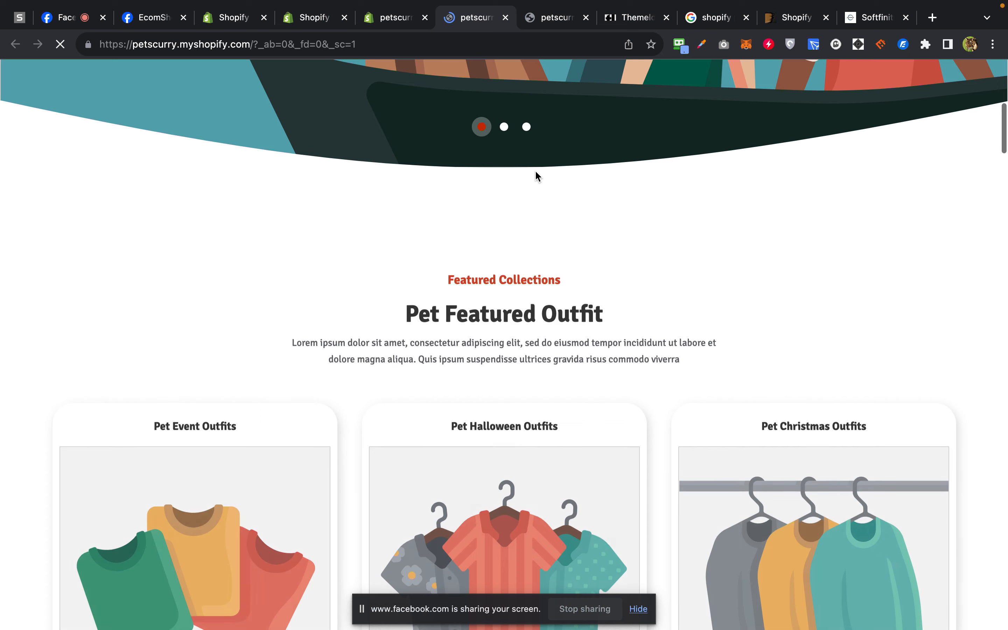
scroll(535, 170, "down", 7)
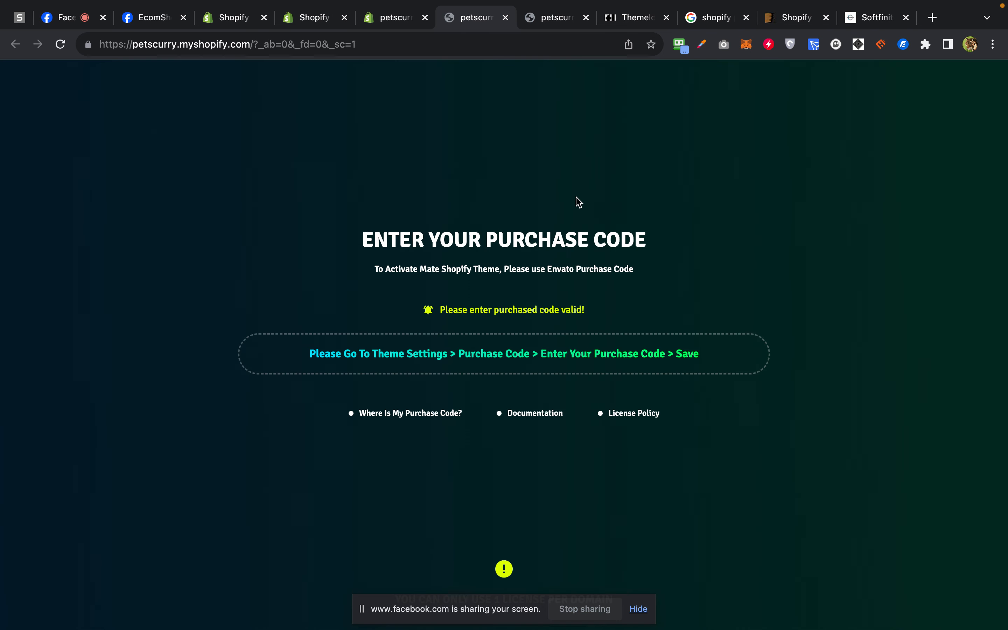
Remove the Petmate-index-3 theme from the petscurry theme library.
left_click(401, 24)
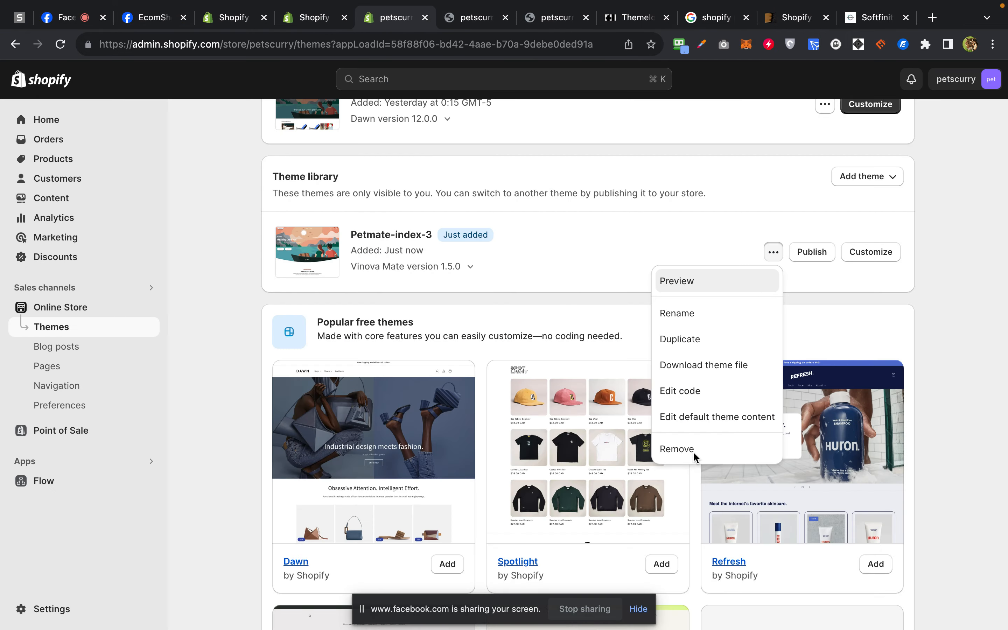
key("Escape")
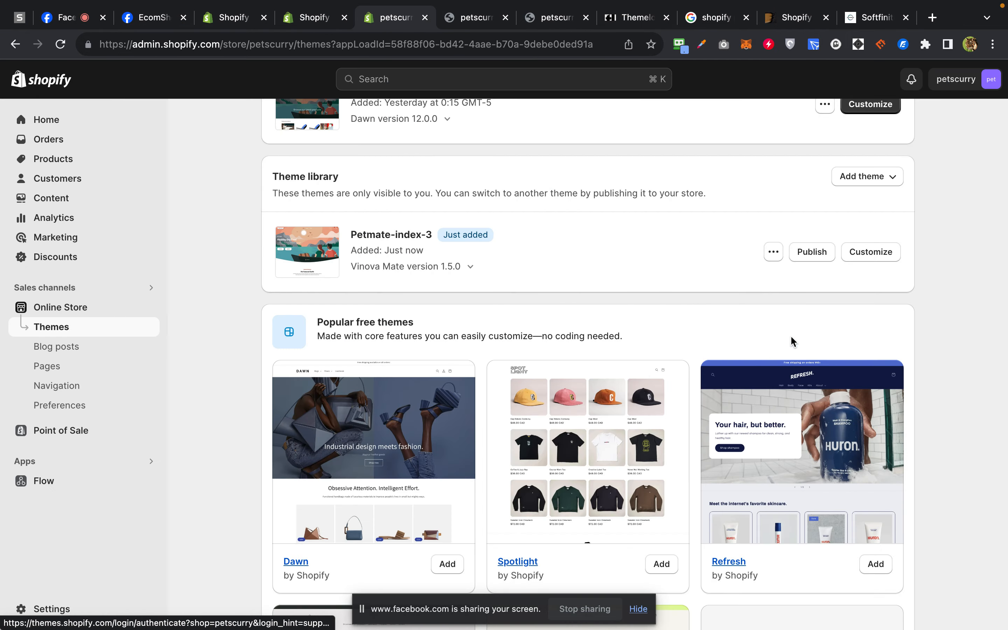
left_click(774, 252)
left_click(689, 445)
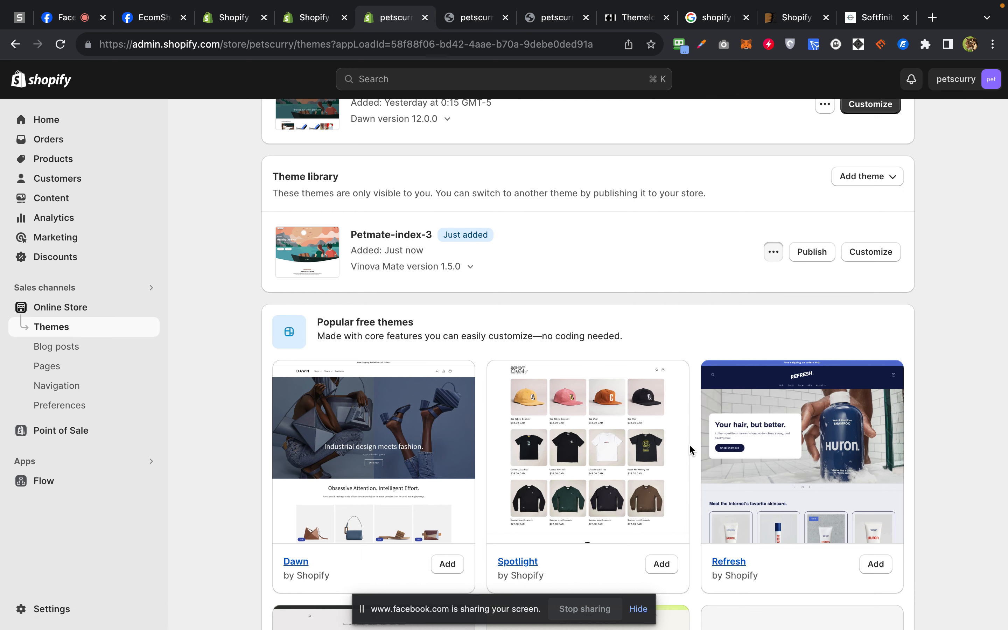
left_click(677, 387)
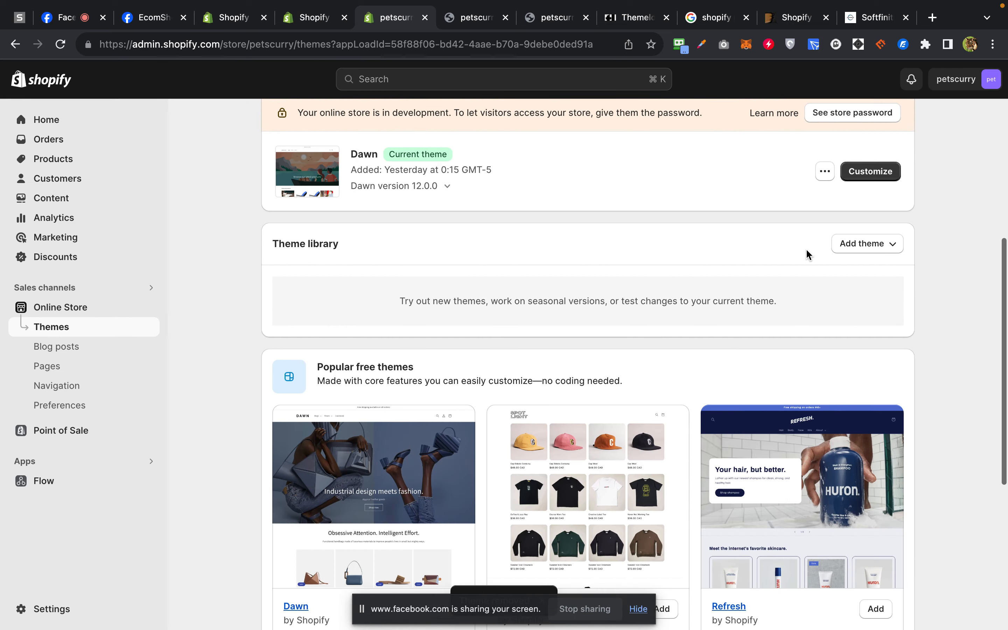
Upload lumia.zip from the Extracted Themes folder as a new theme, finding it by searching the Mac for "pet".
left_click(864, 245)
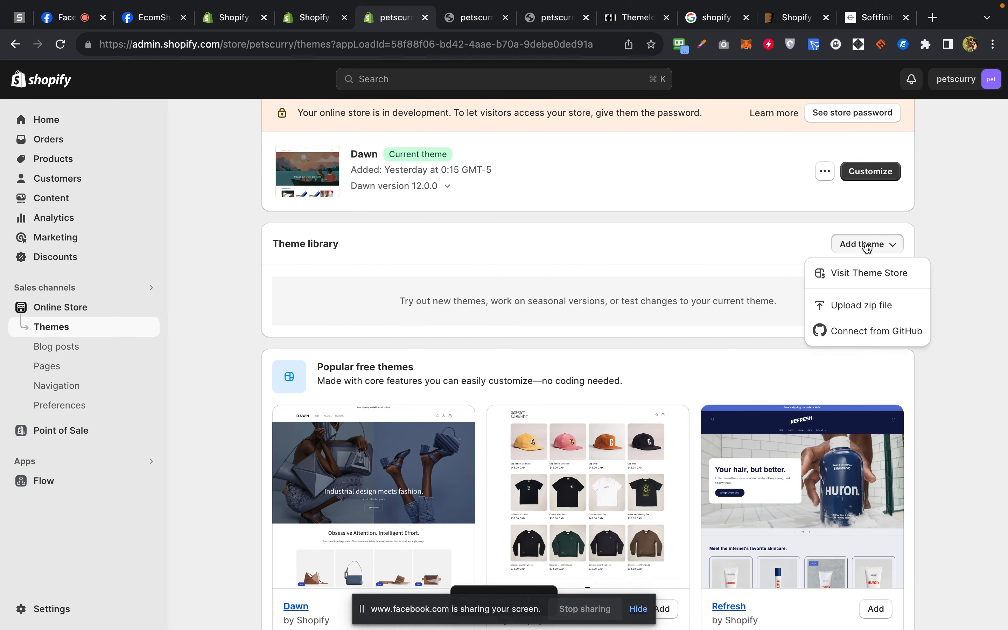
left_click(846, 313)
left_click(514, 365)
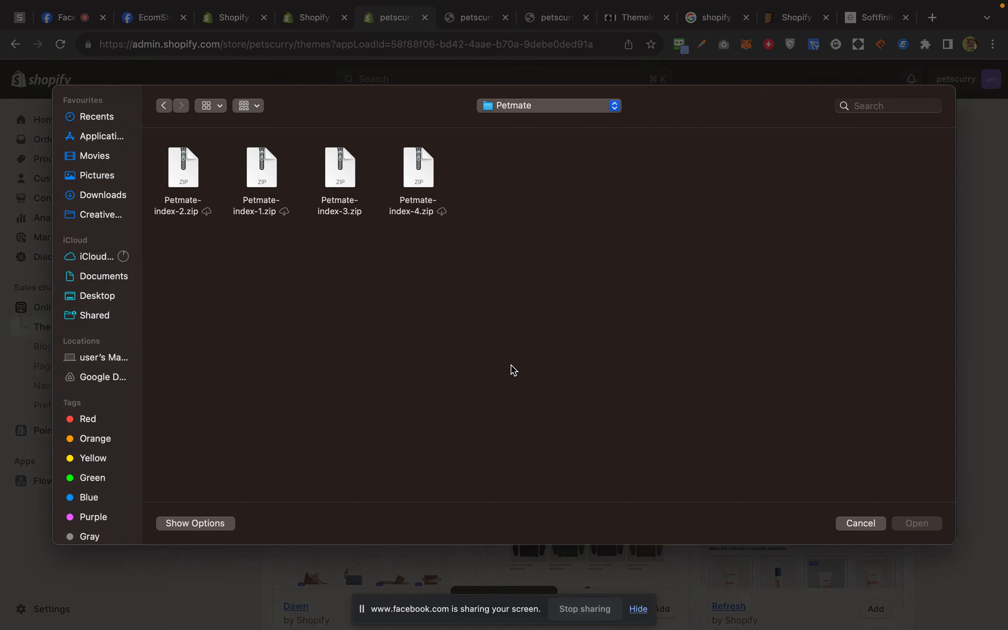
left_click(879, 108)
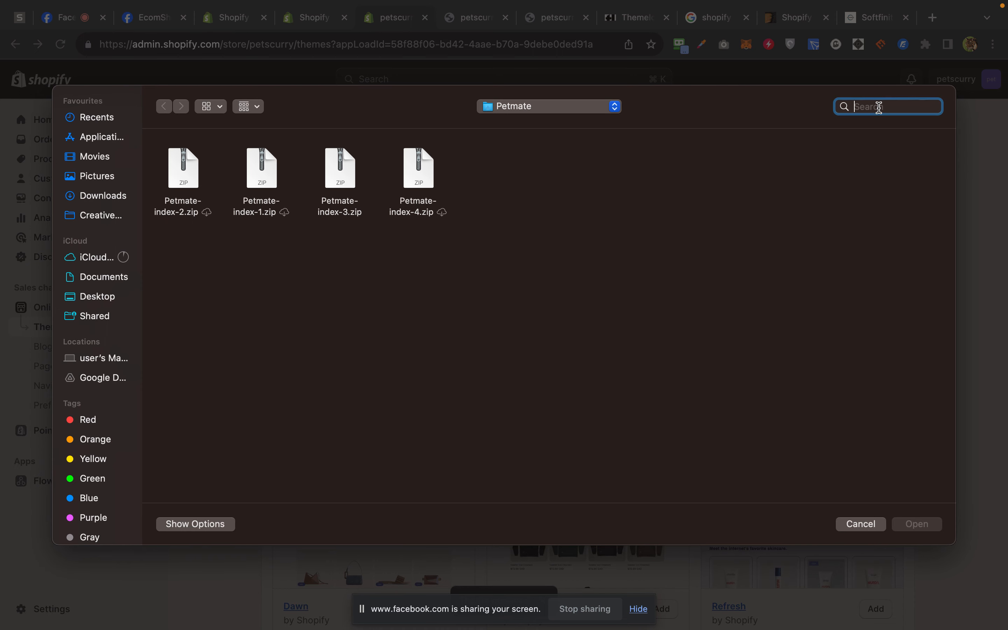
type("pet")
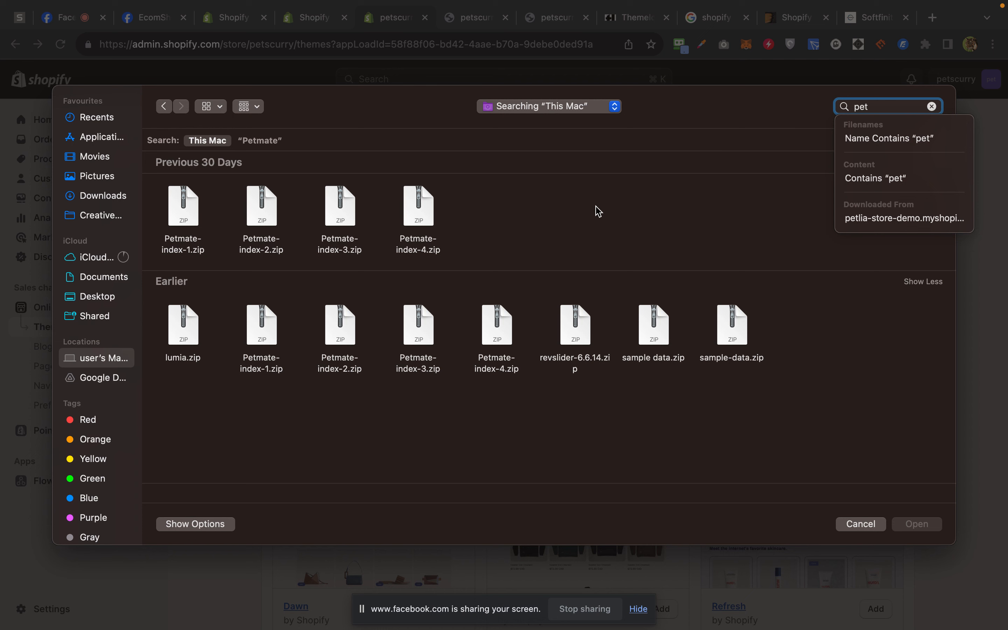
left_click(182, 327)
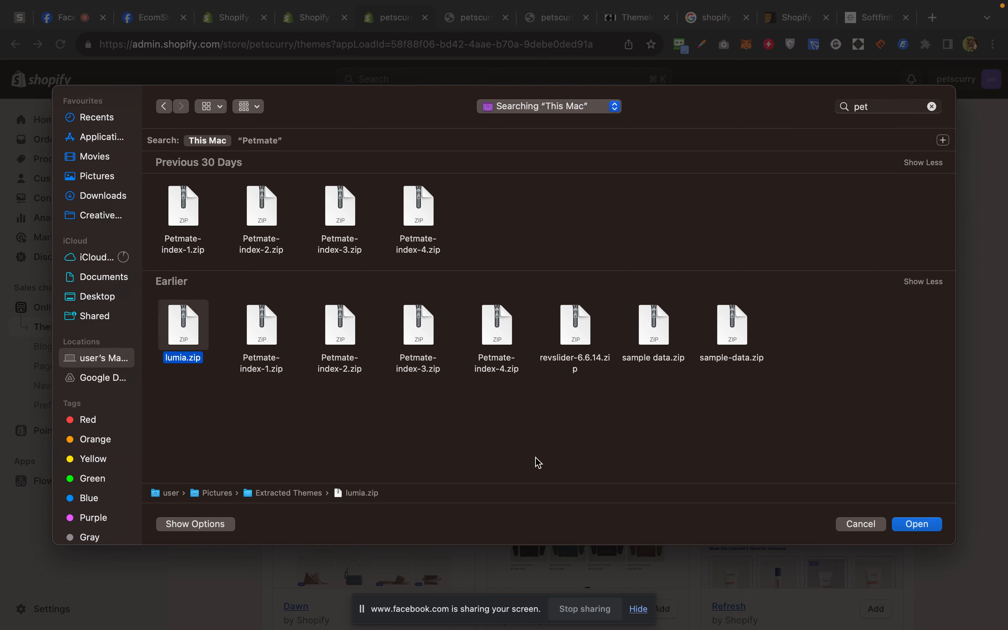
left_click(914, 524)
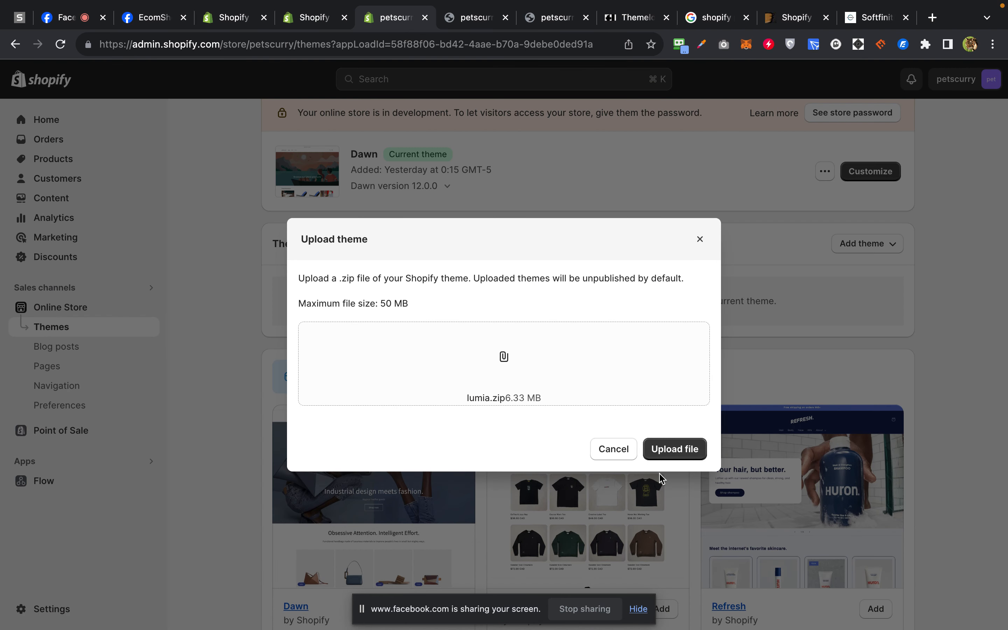
left_click(685, 448)
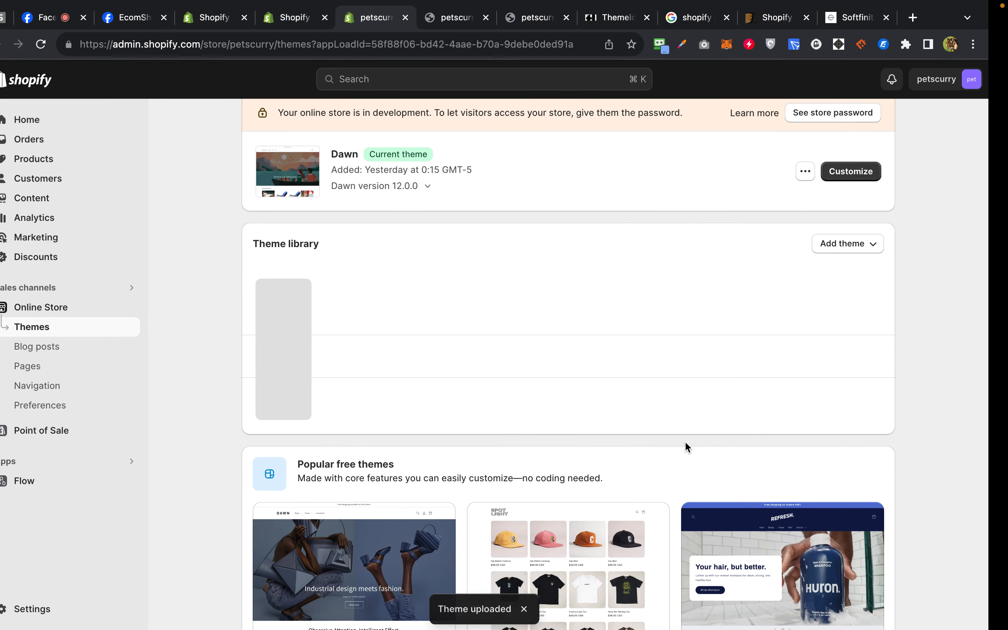
Close the workupload download page in the other browser and look back through the Themelock search results for shopify themes.
key("ctrl+Left")
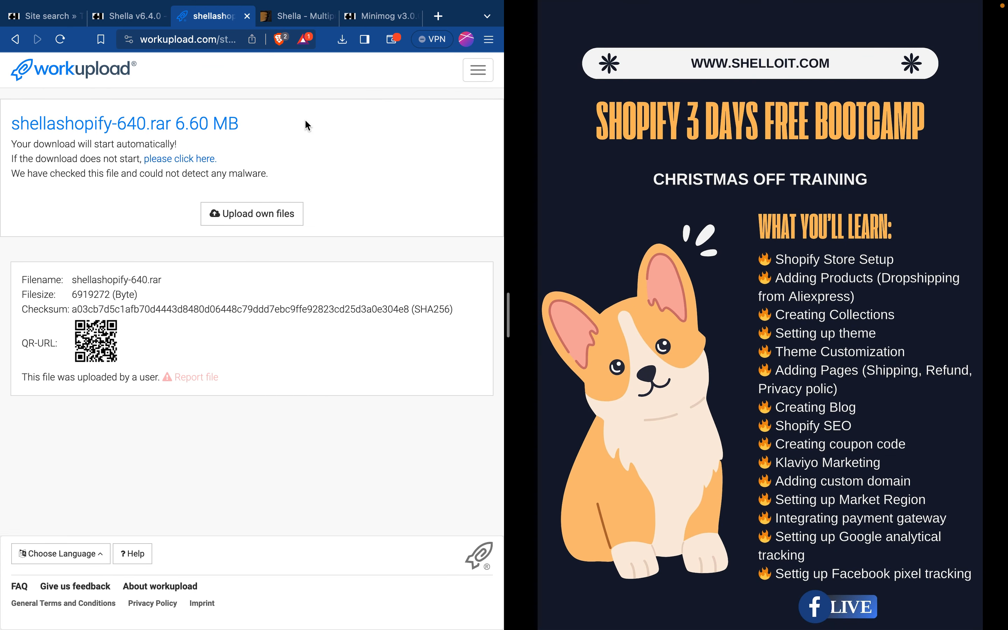
left_click(248, 16)
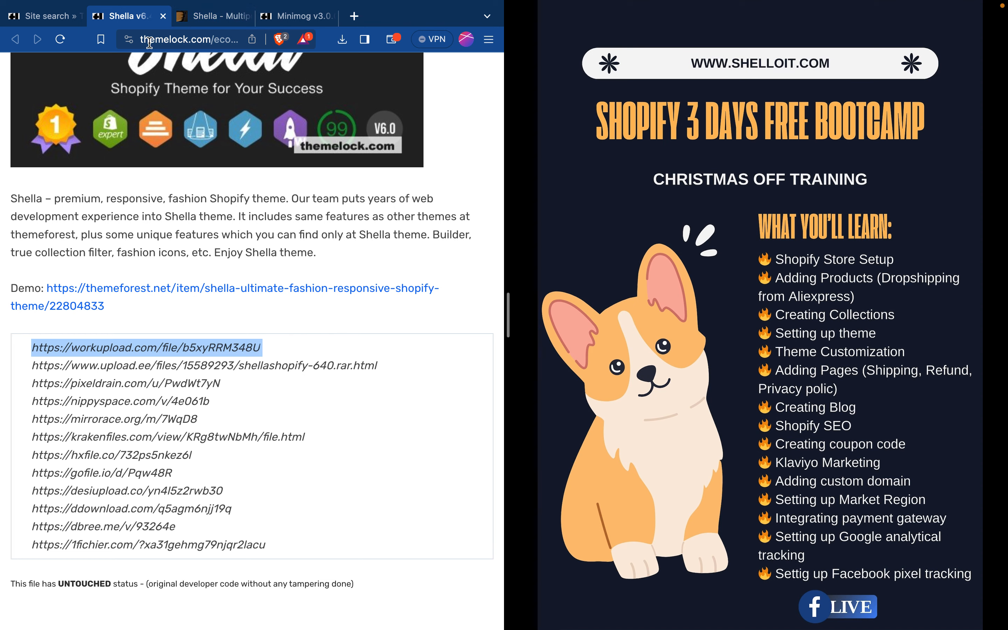
scroll(225, 210, "up", 7)
left_click(83, 19)
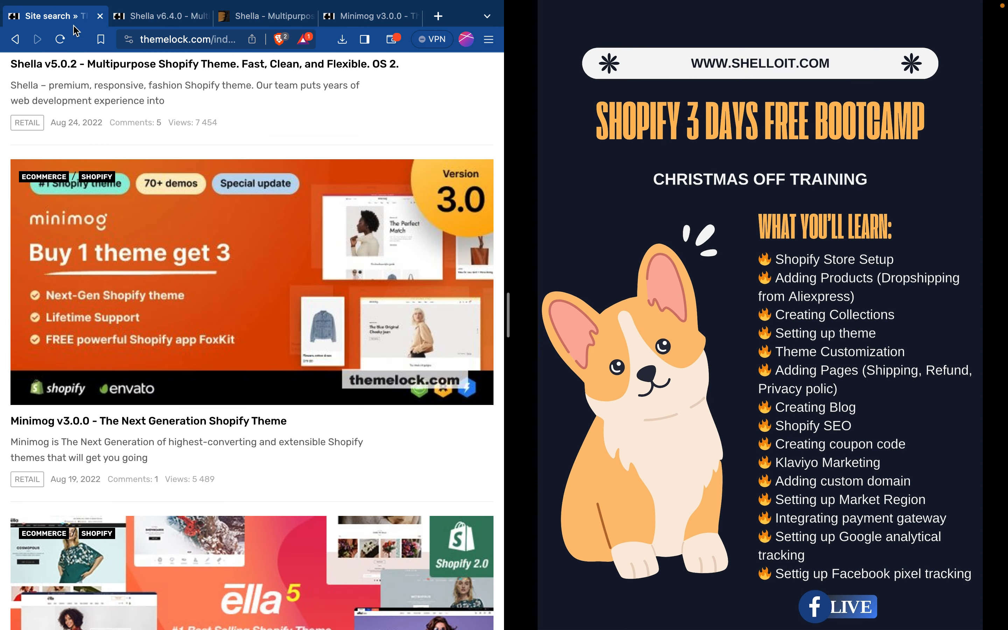
scroll(231, 274, "up", 4)
scroll(230, 275, "down", 5)
scroll(230, 274, "up", 15)
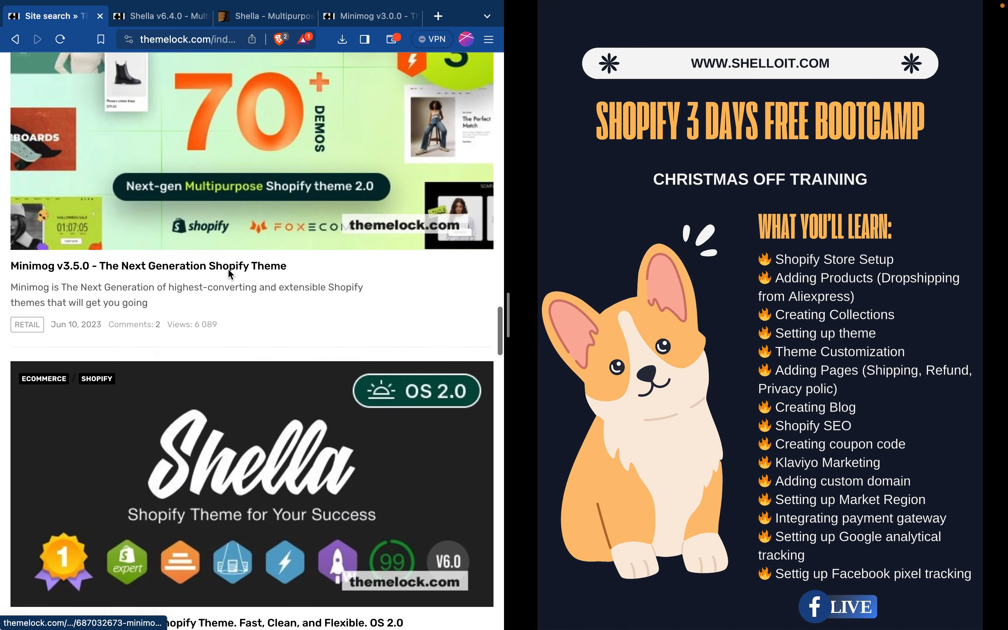
scroll(231, 275, "up", 10)
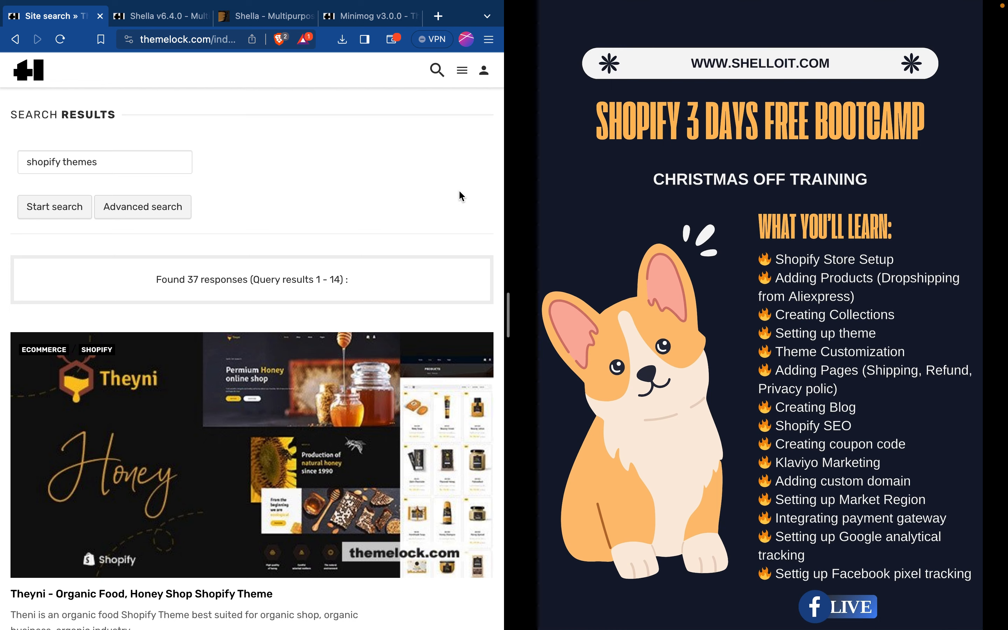
Return to the petscurry theme library, preview the Lumia theme, look through its home page and dismiss the subscribe popup.
key("ctrl+Right")
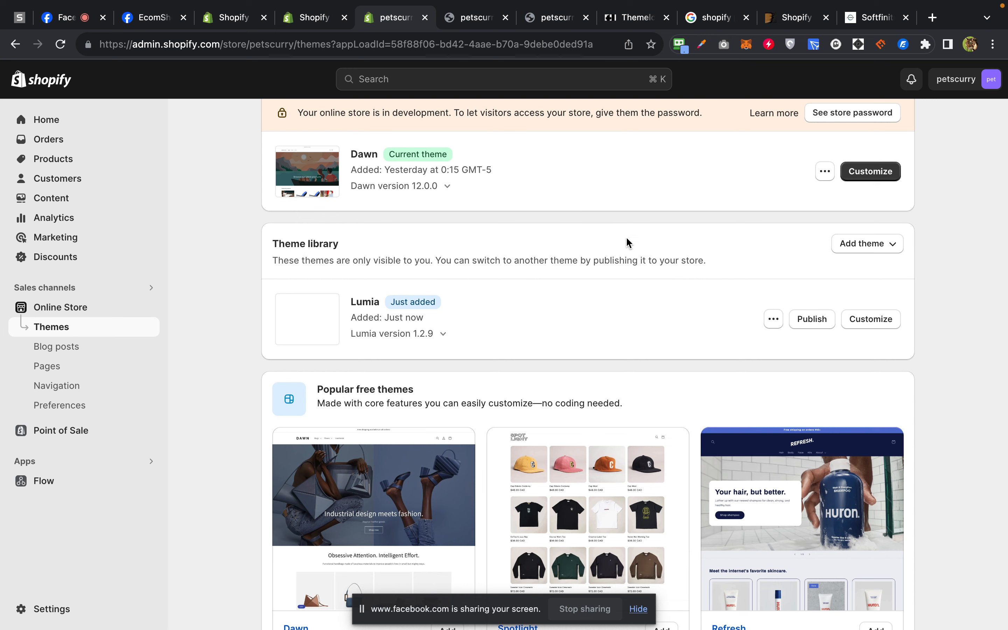
left_click(772, 324)
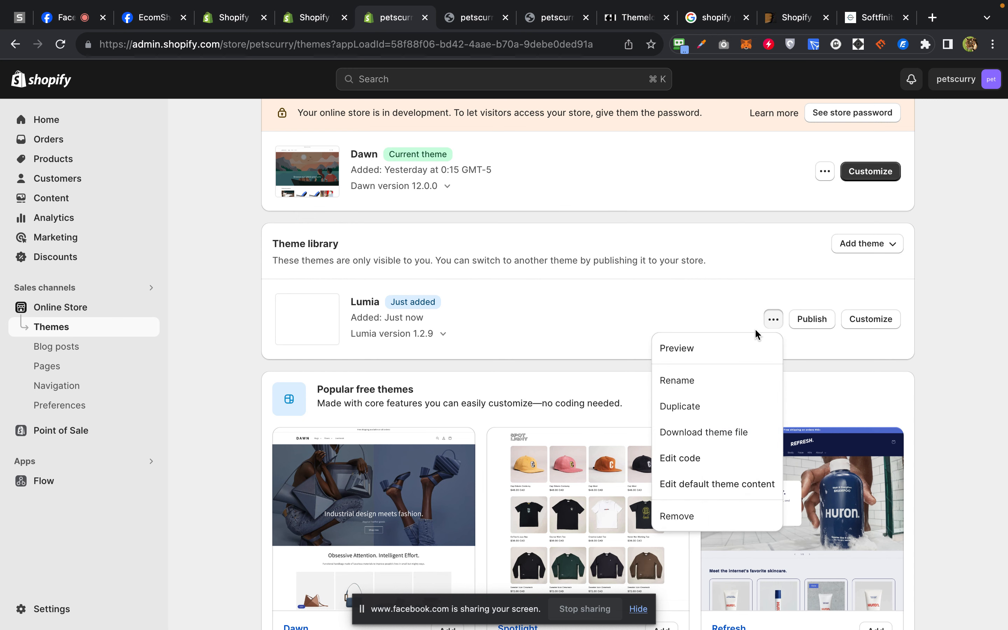
left_click(718, 347)
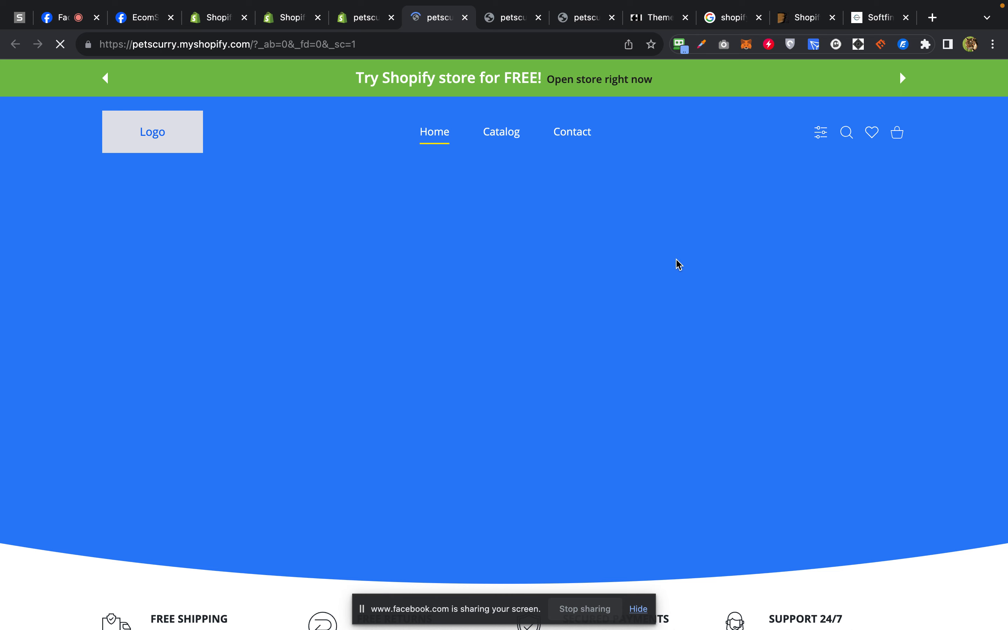
scroll(679, 265, "down", 10)
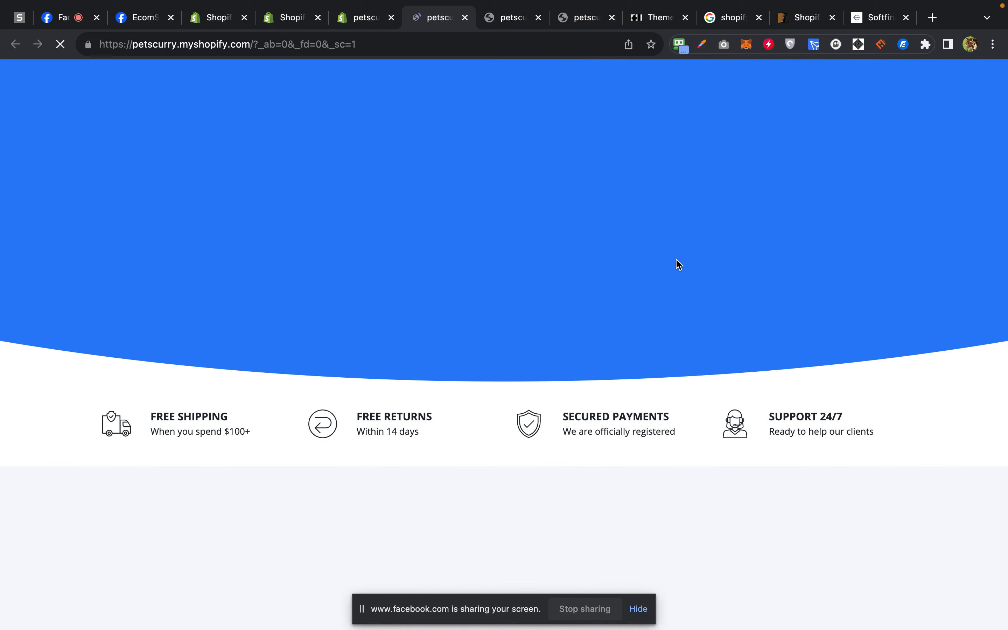
scroll(678, 265, "down", 8)
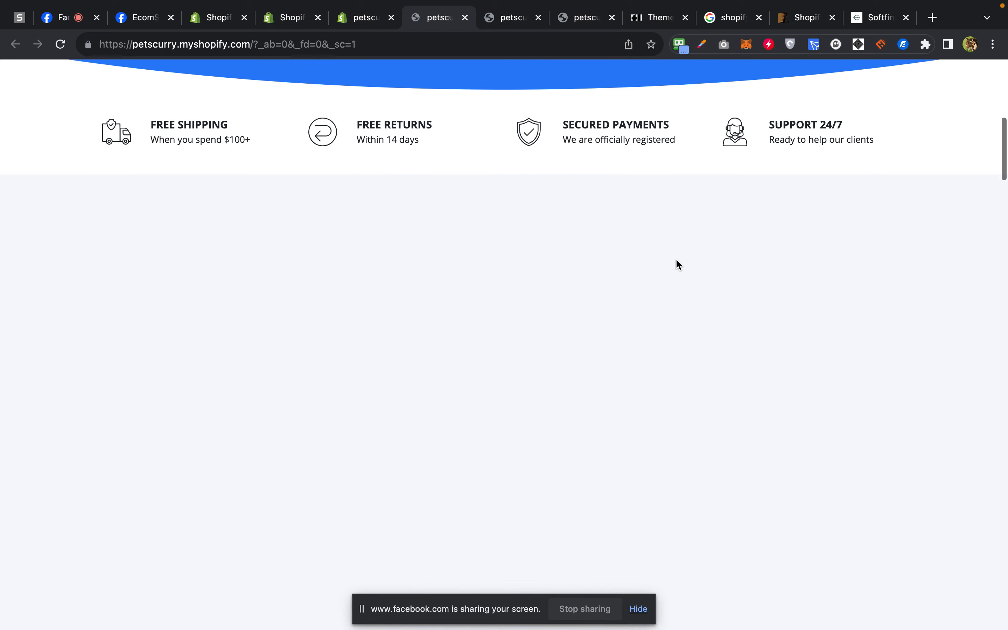
scroll(678, 265, "down", 8)
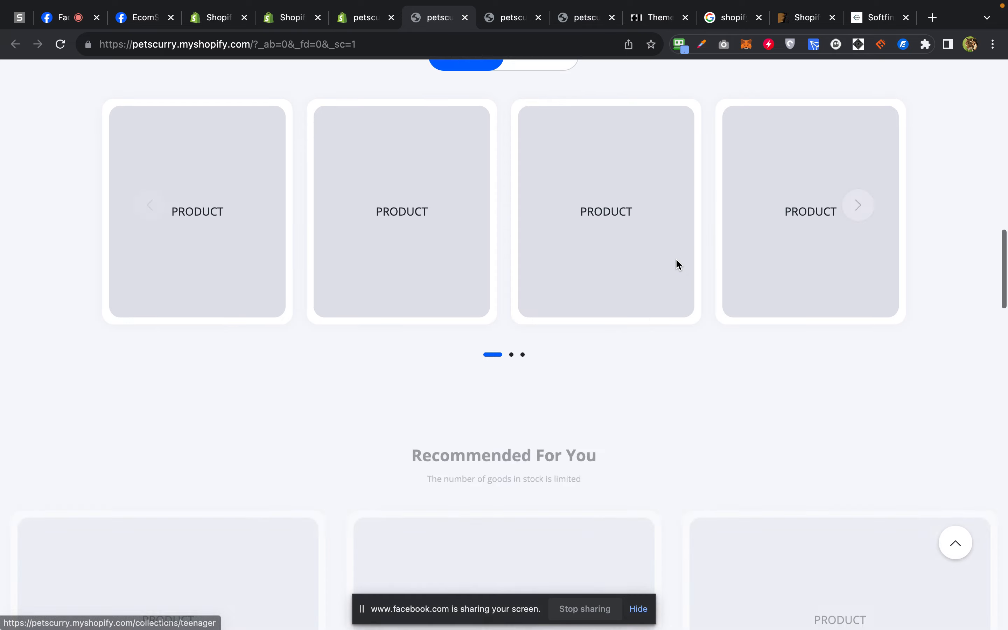
scroll(678, 265, "up", 14)
scroll(678, 265, "up", 8)
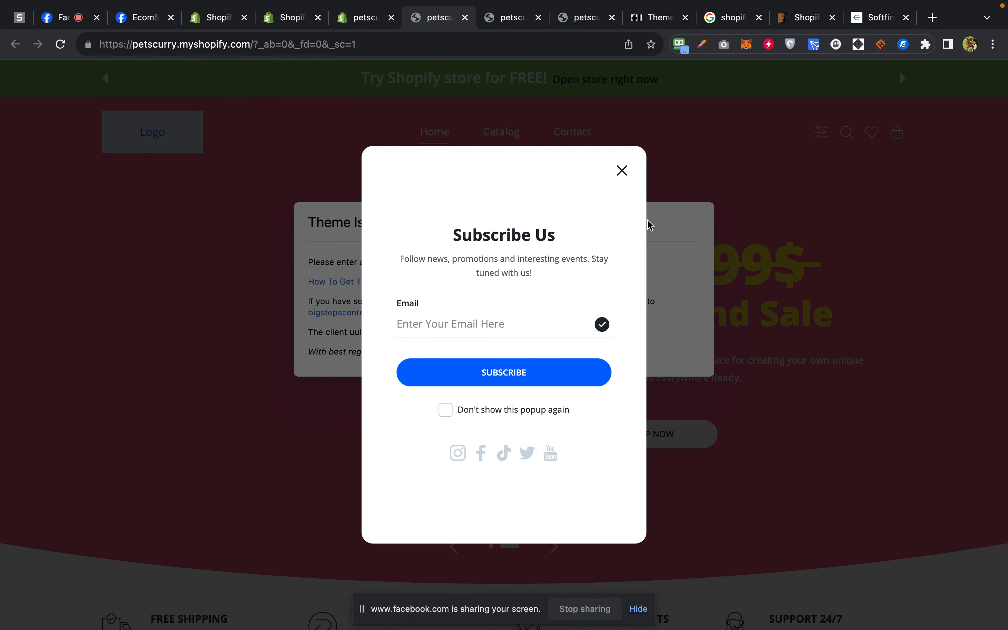
left_click(622, 170)
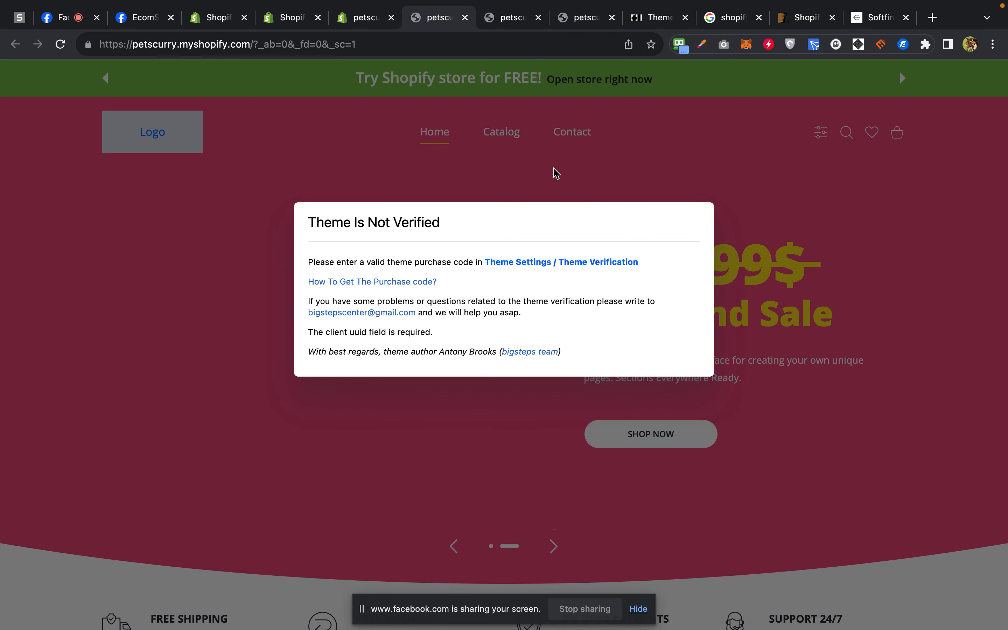
Upload Weedmate-index-4.zip from the Weedmate folder in Extracted Themes as a new theme for the petscurry store.
left_click(358, 18)
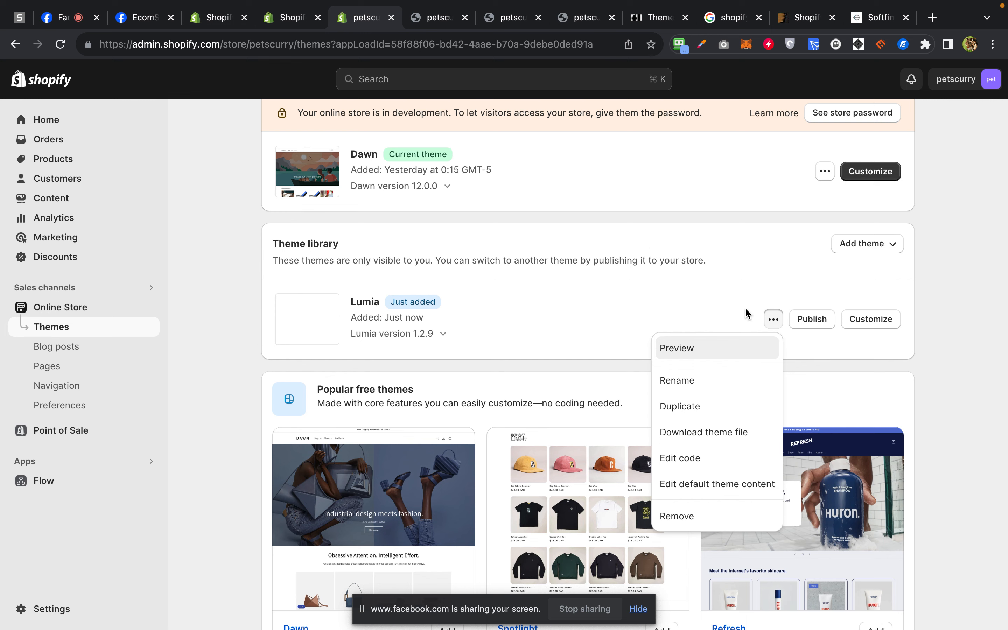
left_click(867, 243)
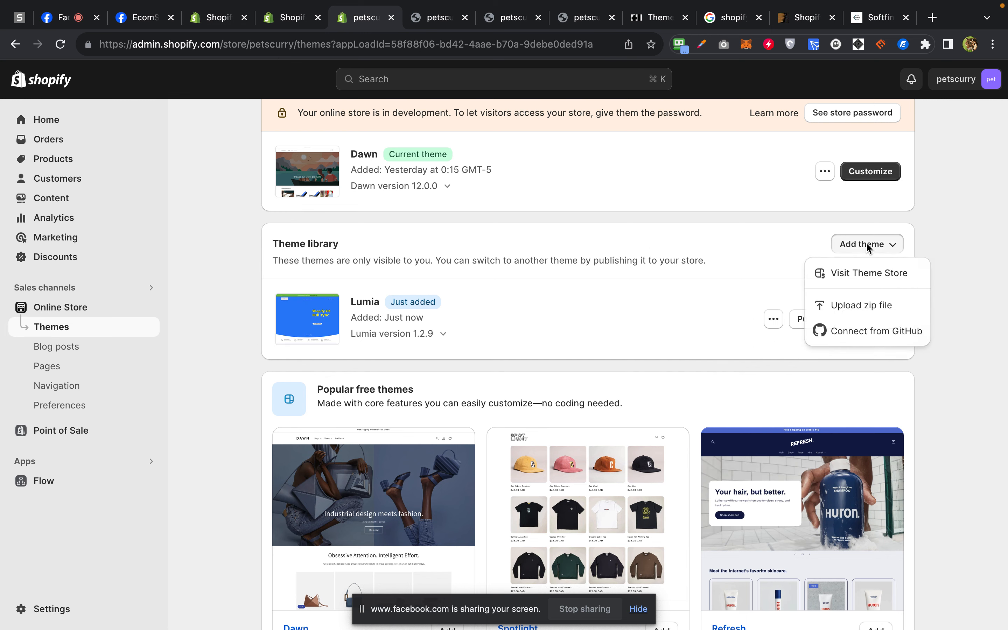
left_click(866, 243)
left_click(875, 249)
left_click(861, 301)
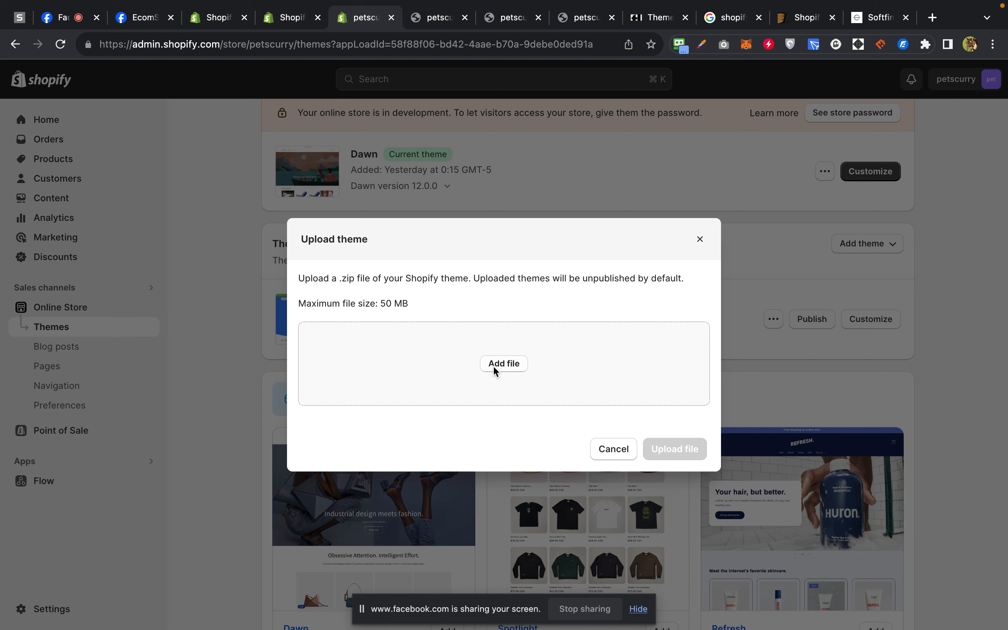
left_click(495, 370)
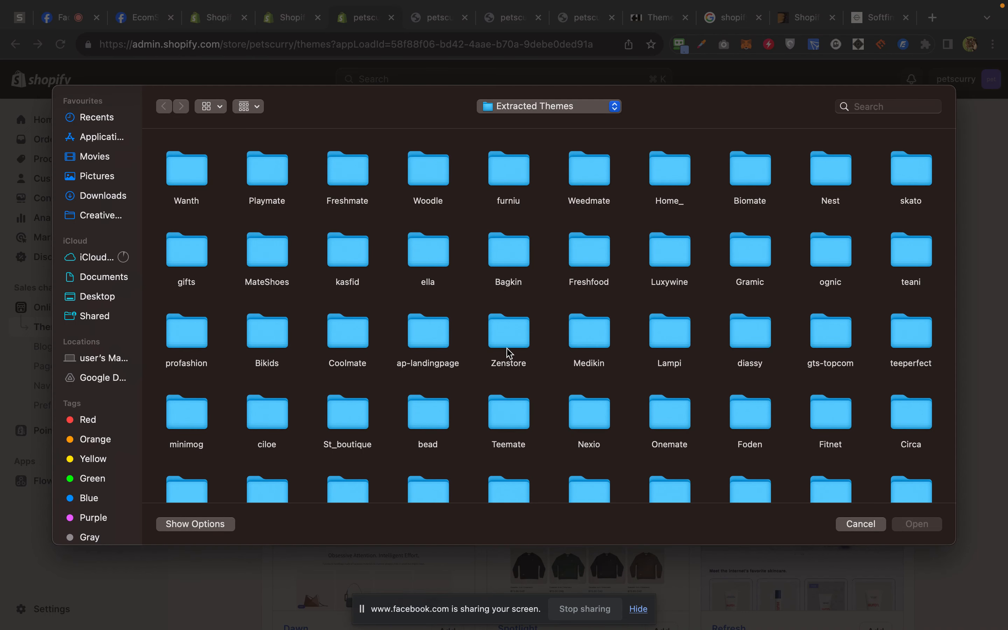
left_click(348, 250)
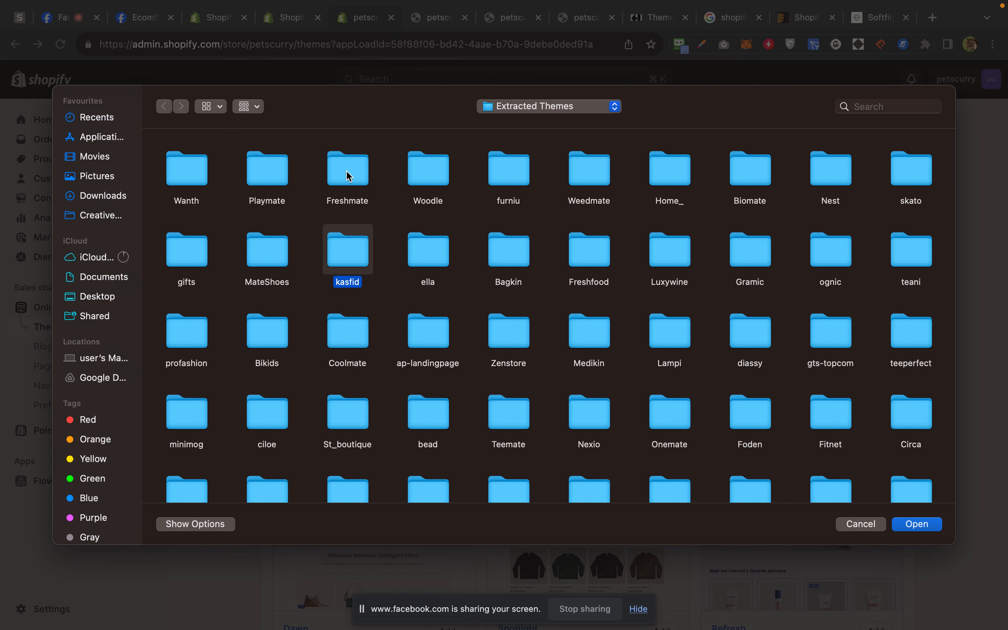
double_click(598, 175)
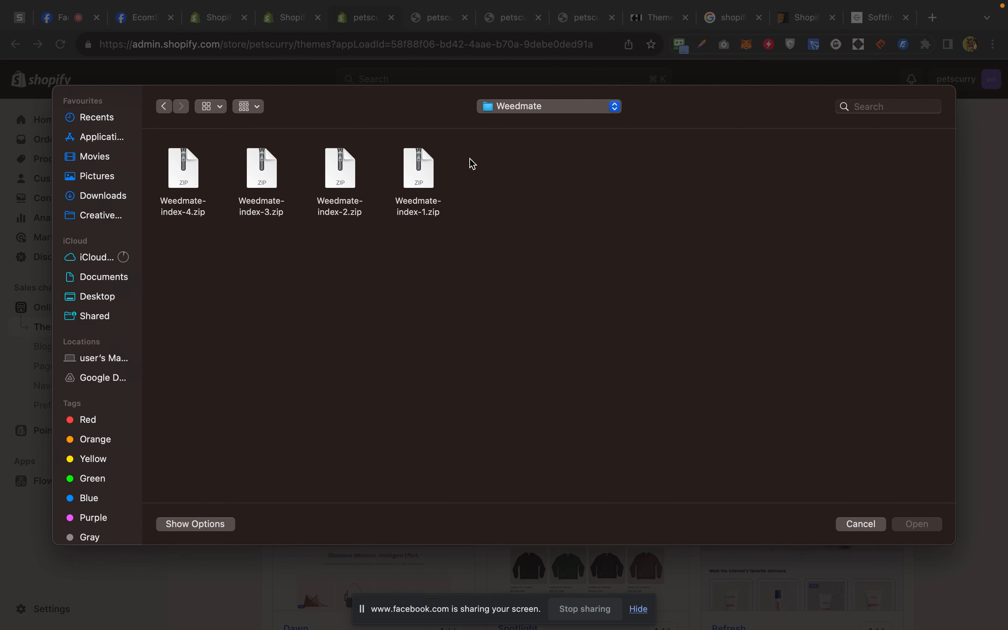
left_click(173, 164)
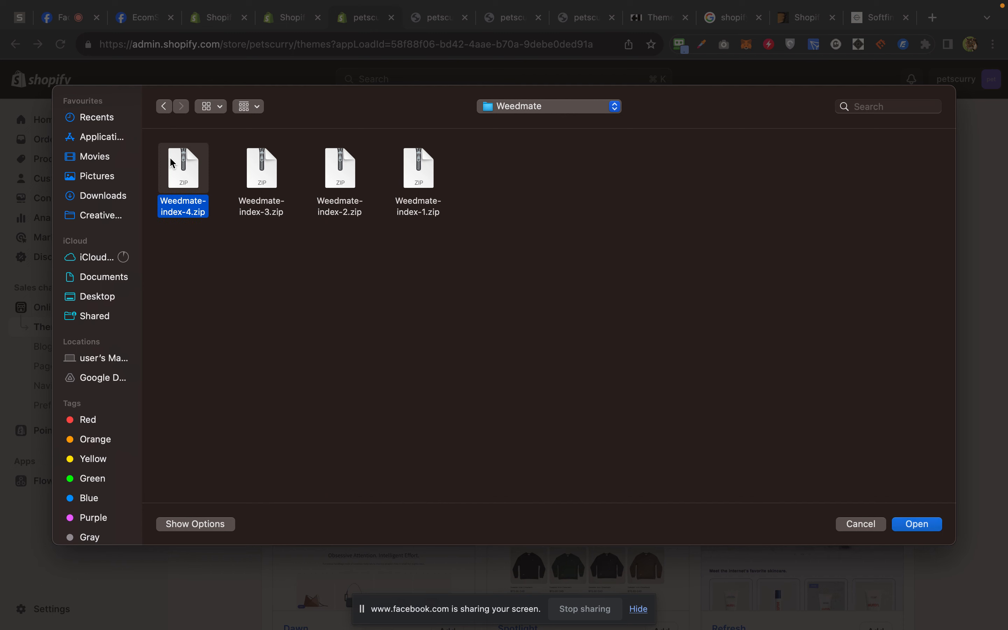
left_click(916, 524)
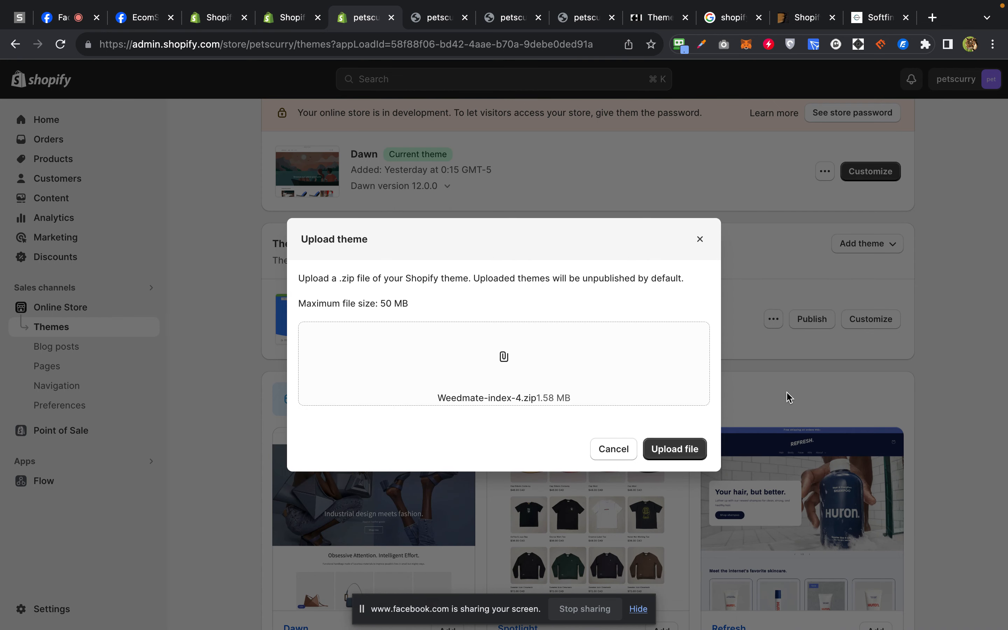
left_click(682, 446)
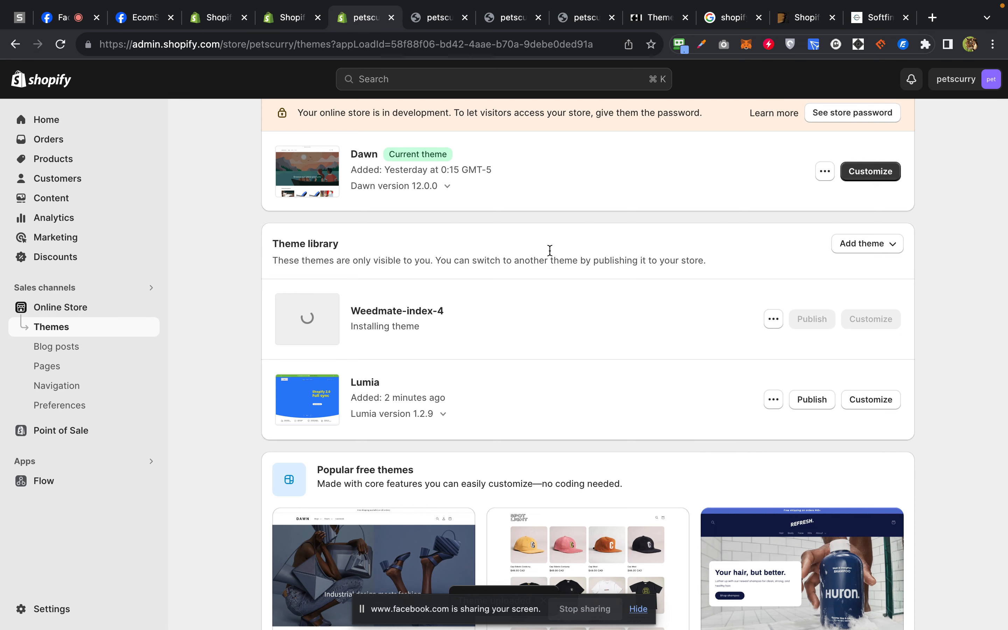
Preview the uploaded Weedmate-index-4 theme and look through its home page.
scroll(355, 179, "up", 1)
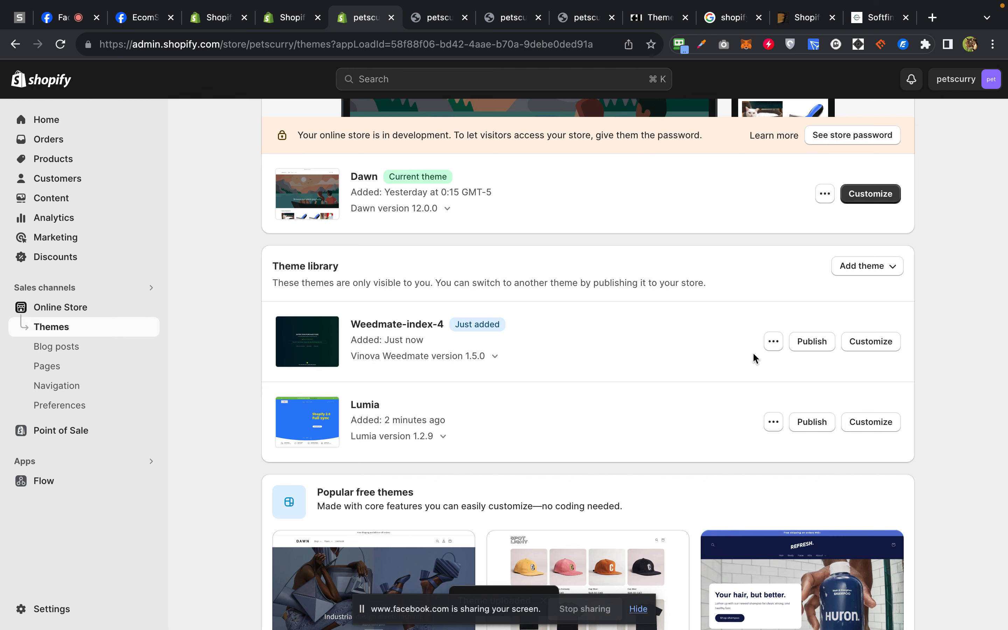
left_click(779, 347)
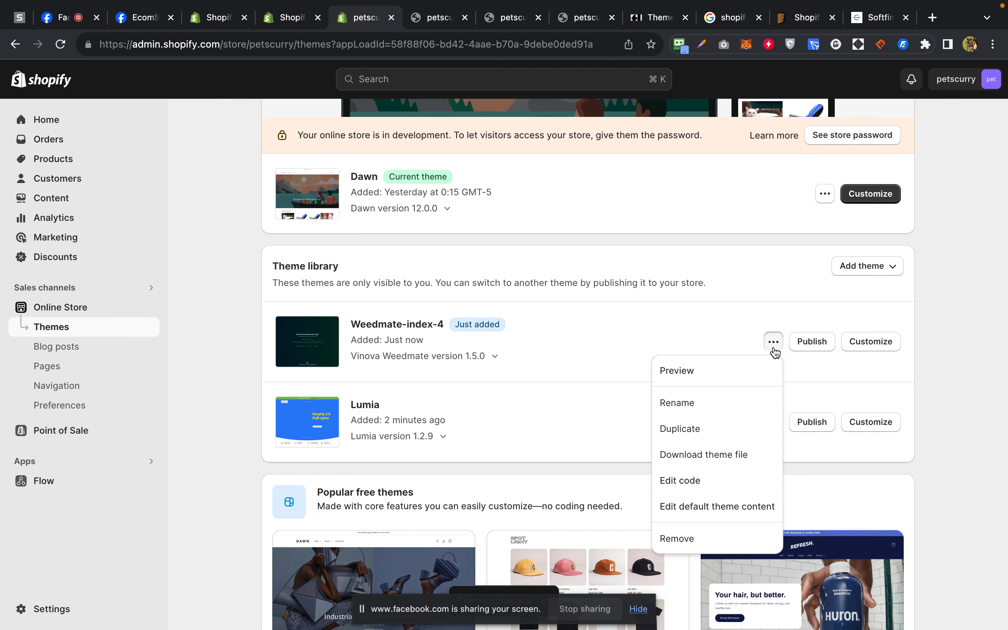
left_click(693, 375)
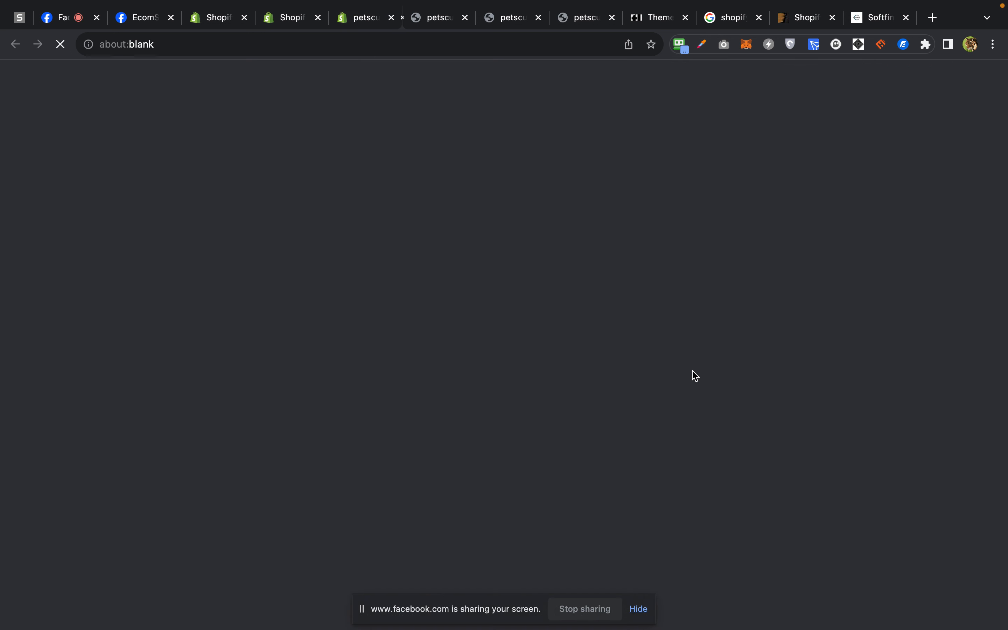
left_click(342, 20)
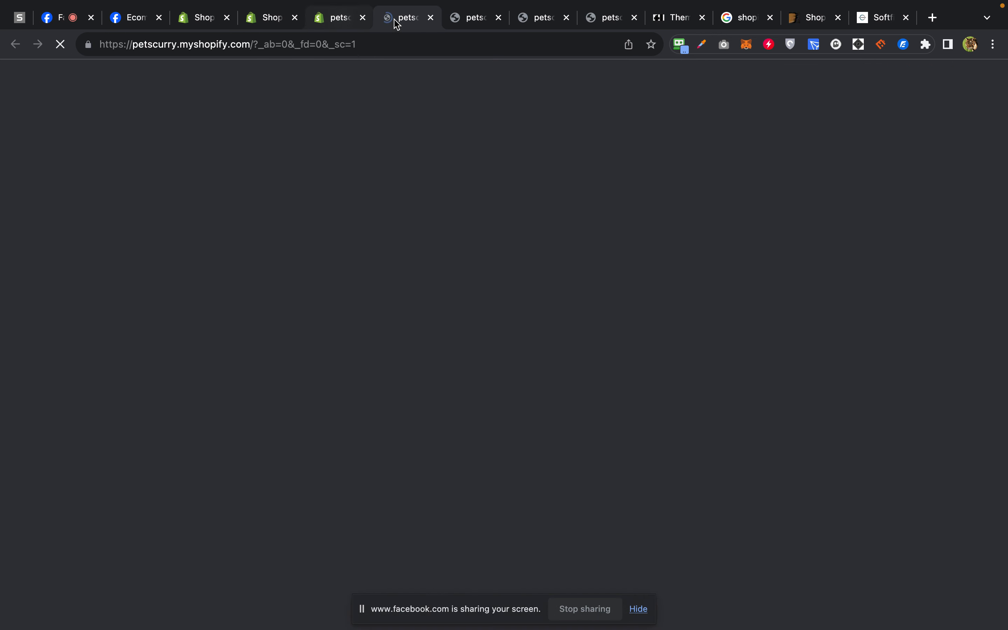
left_click(396, 21)
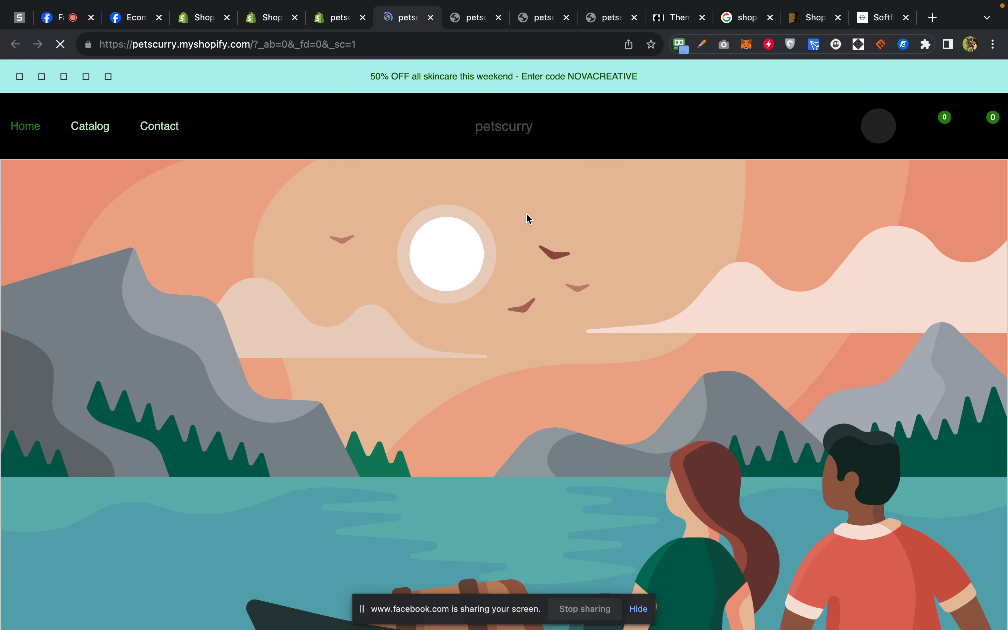
scroll(526, 212, "down", 10)
scroll(528, 187, "down", 7)
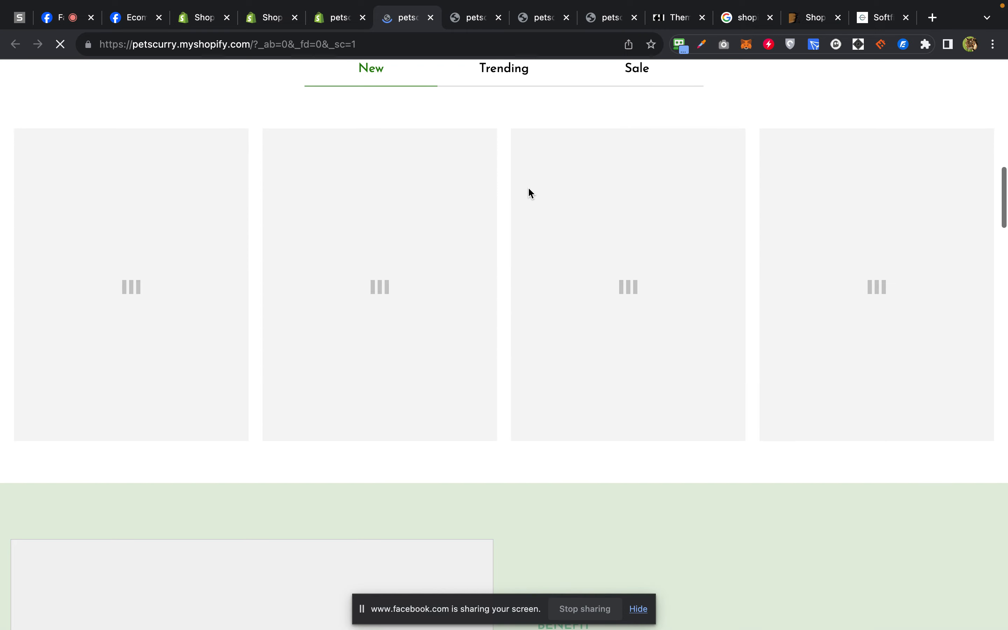
scroll(528, 187, "up", 15)
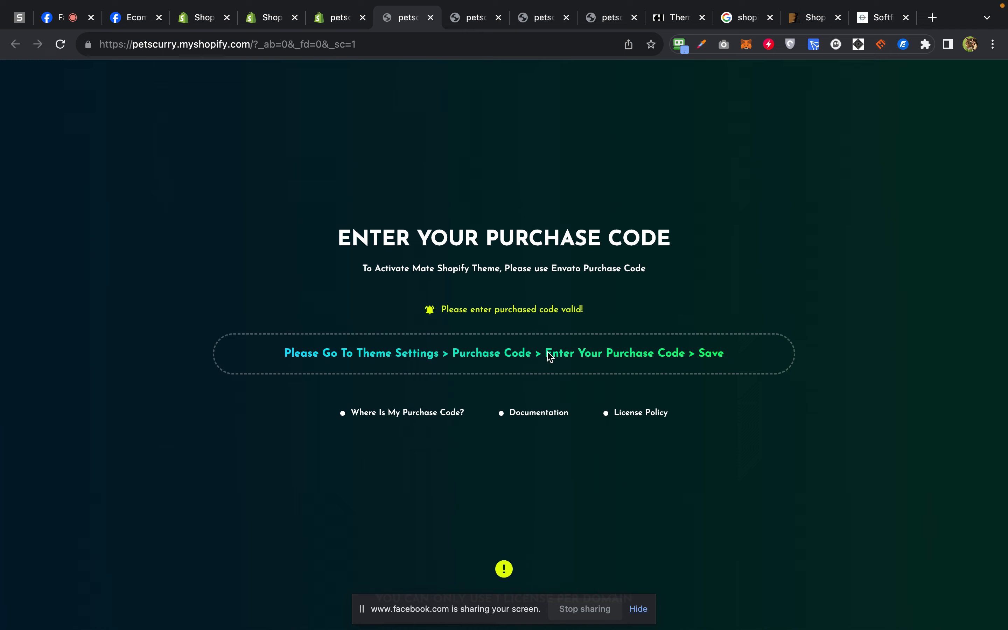
Upload Kalles_v4.2.3_official.zip from the Extracted Themes folder as a new theme for the petscurry store.
left_click(343, 26)
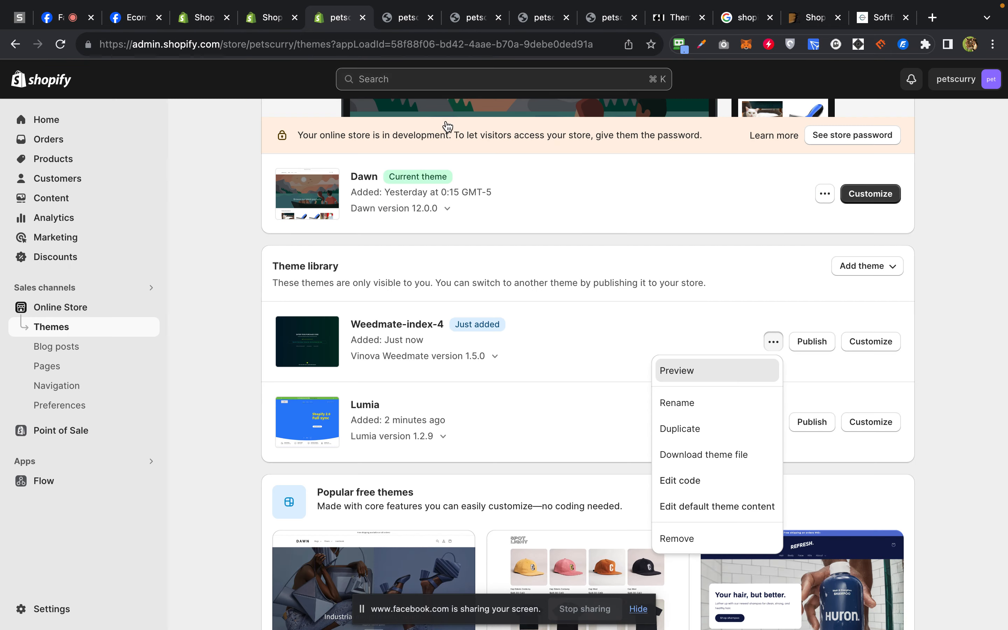
left_click(874, 270)
left_click(859, 327)
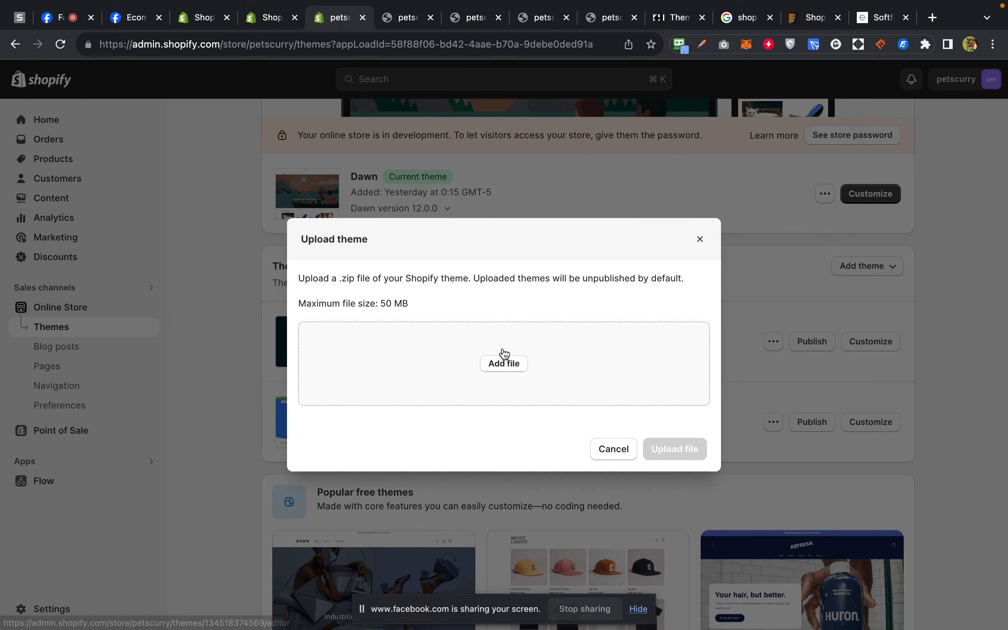
left_click(517, 368)
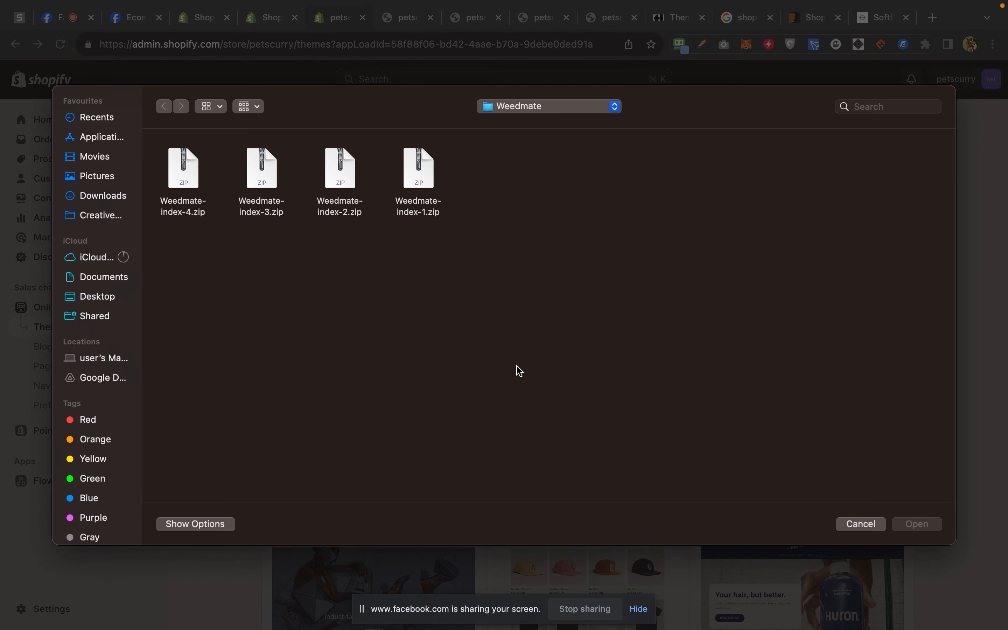
left_click(515, 109)
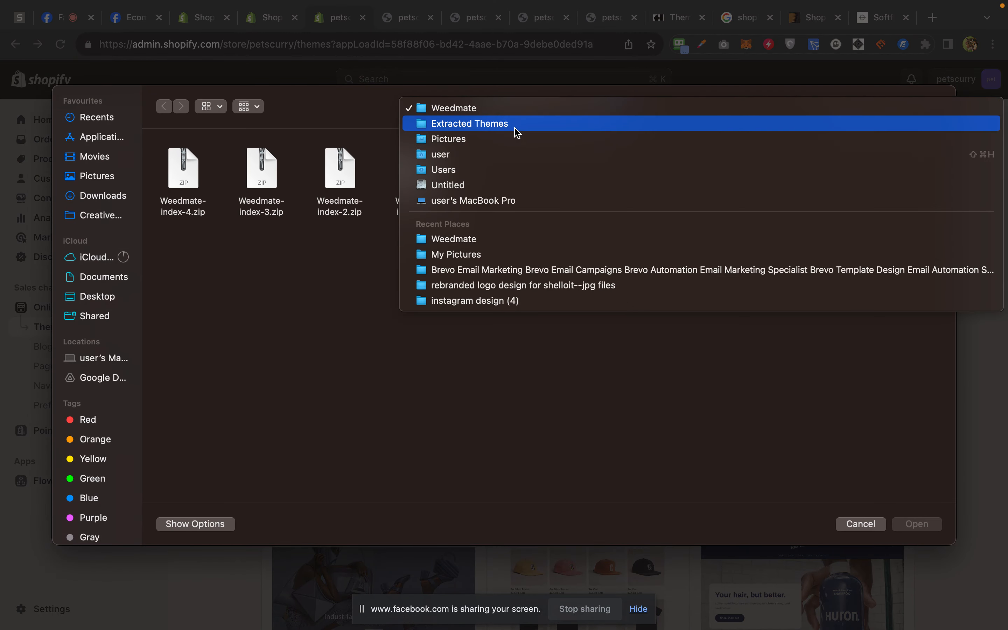
left_click(517, 132)
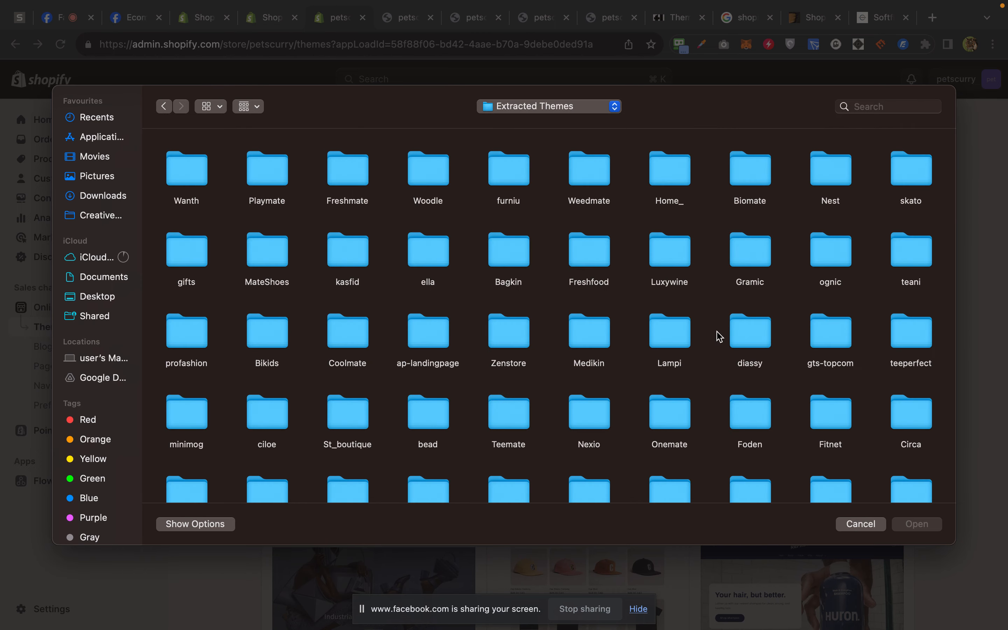
scroll(688, 342, "down", 6)
scroll(687, 342, "down", 5)
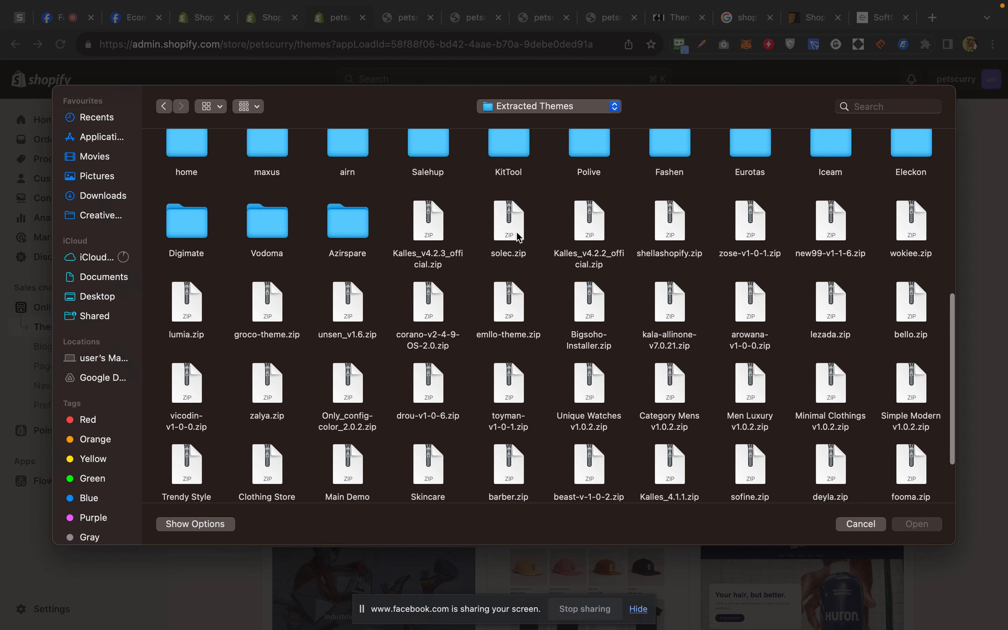
left_click(425, 222)
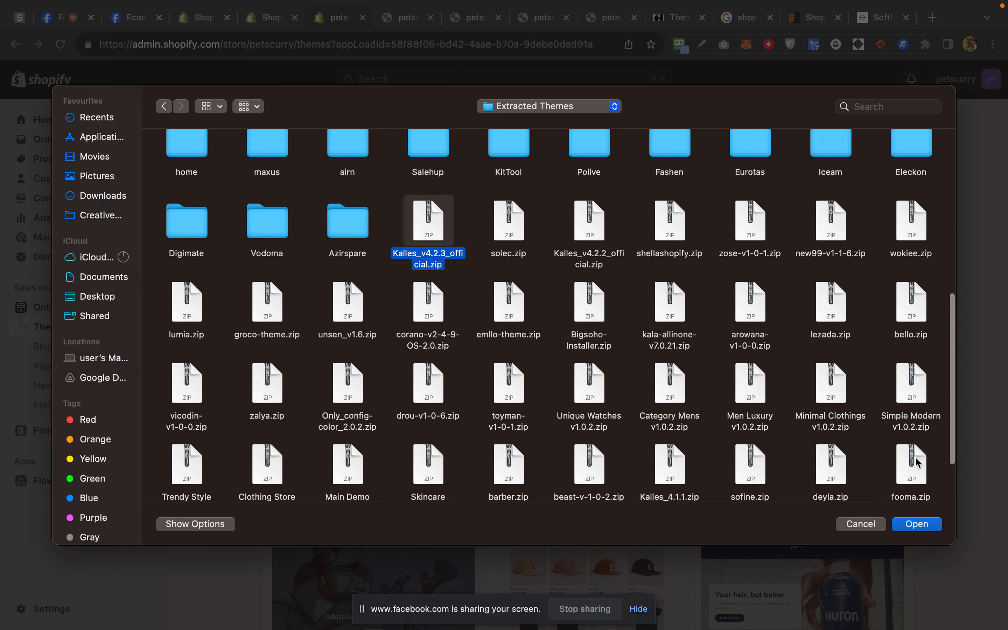
left_click(916, 523)
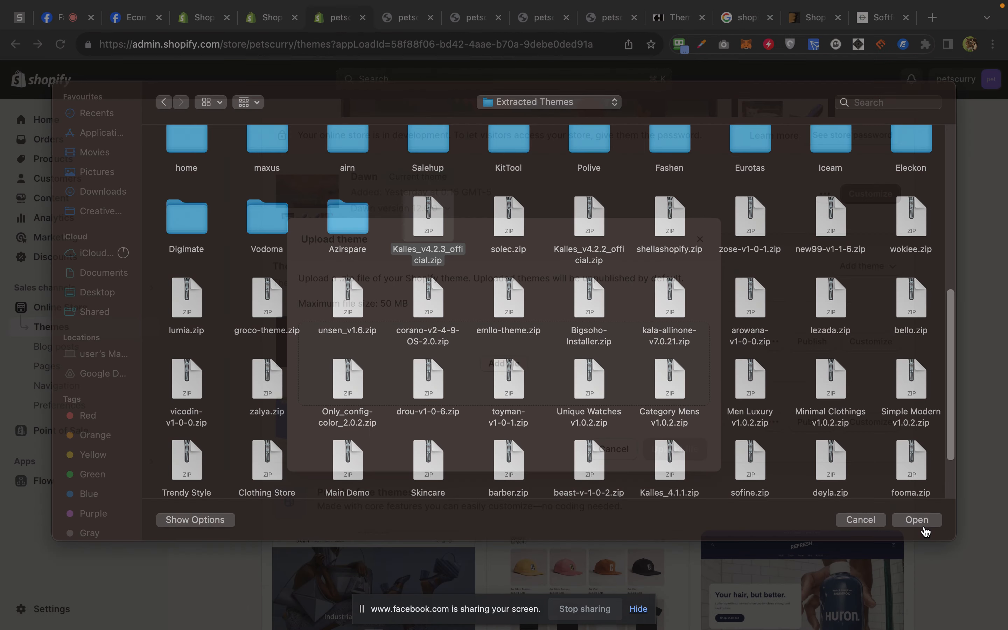
left_click(675, 449)
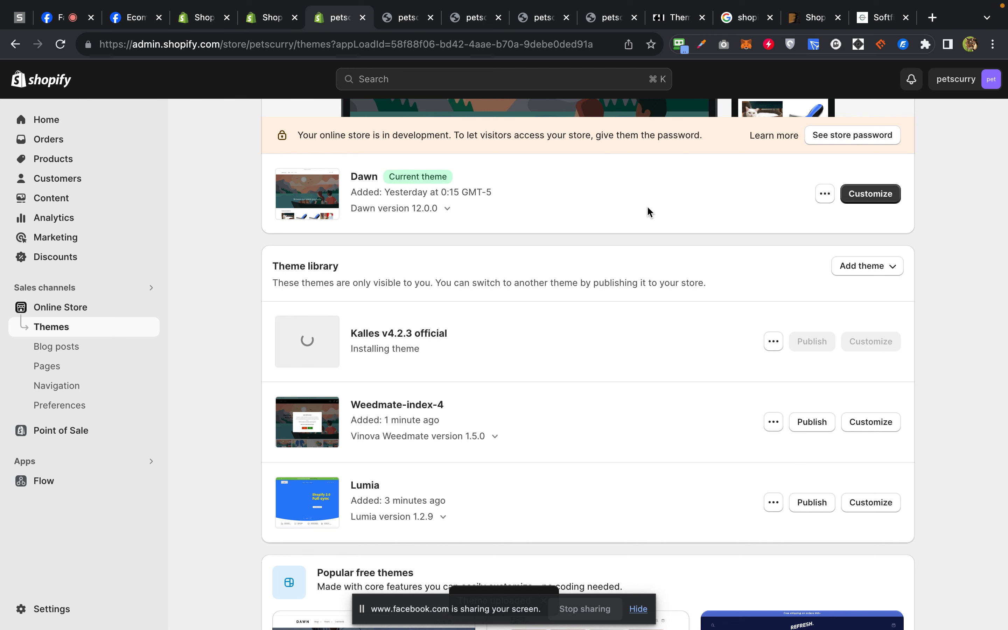
Search ThemeForest's Shopify category for kalles and look at the Kalles theme listing.
left_click(809, 19)
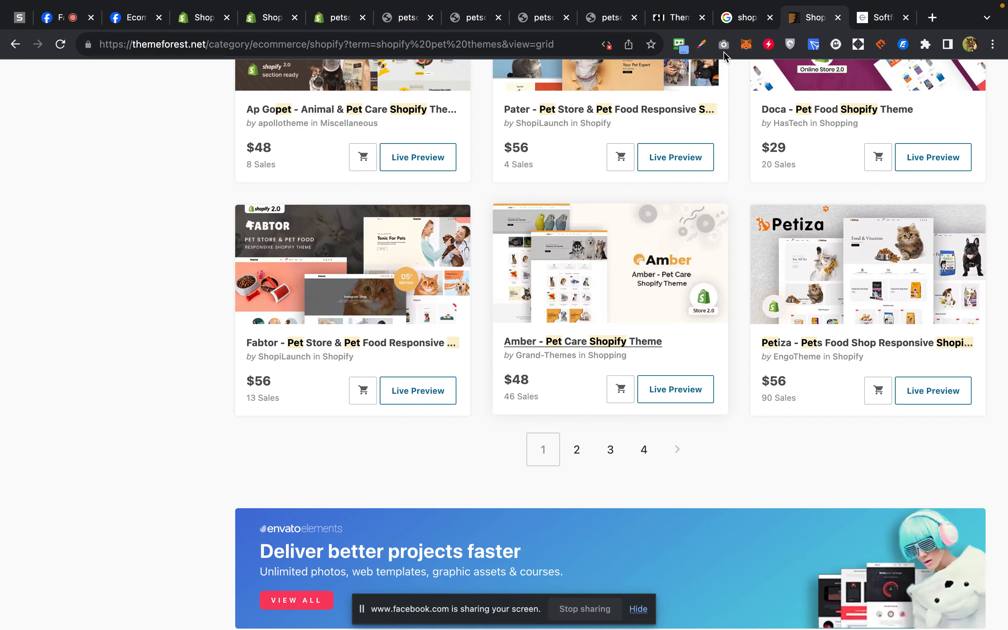
scroll(583, 164, "up", 15)
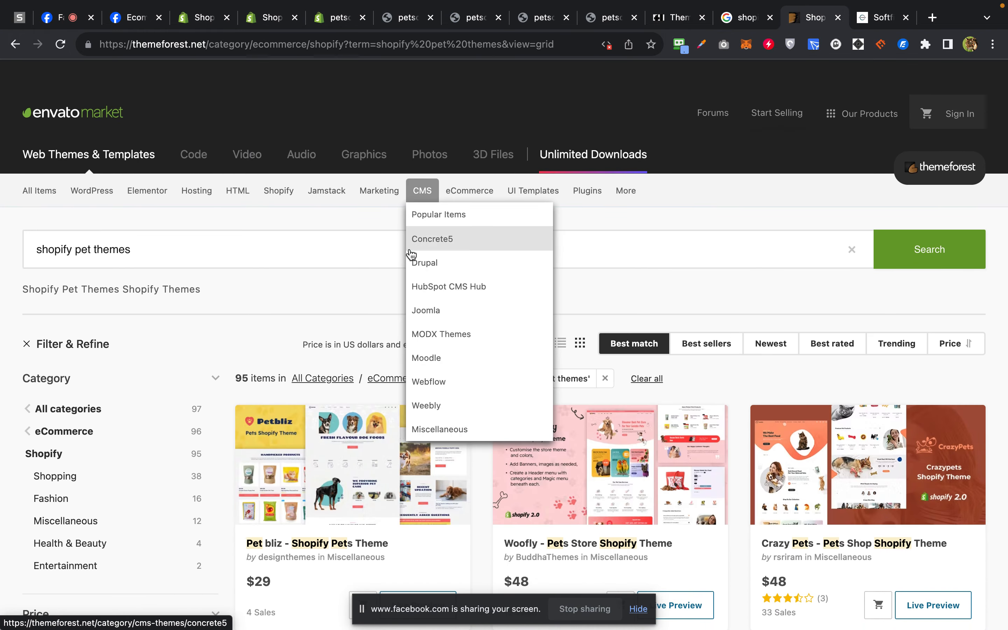
triple_click(318, 264)
type("kalles")
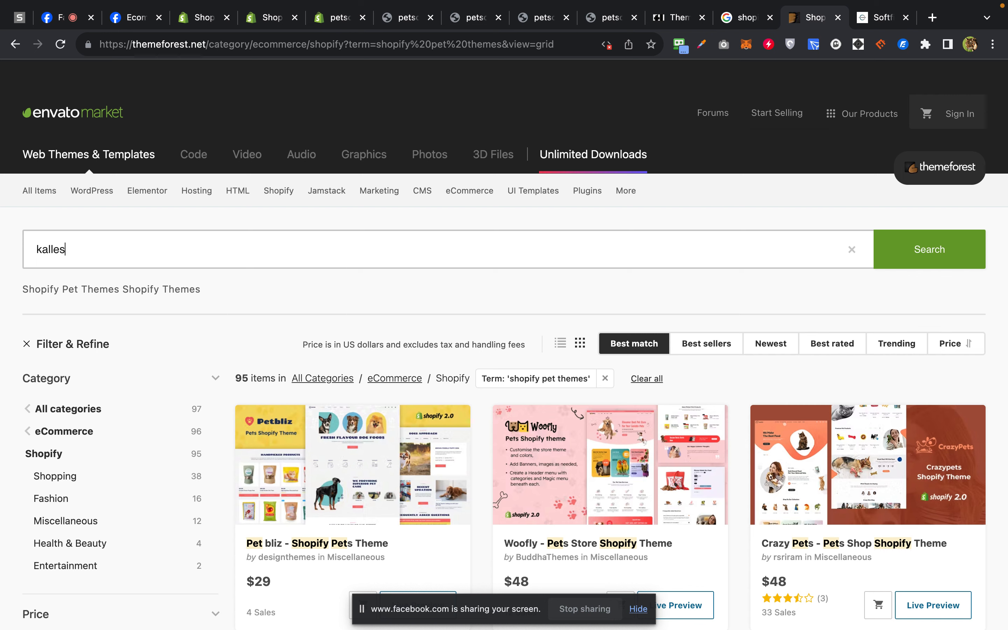
key("Return")
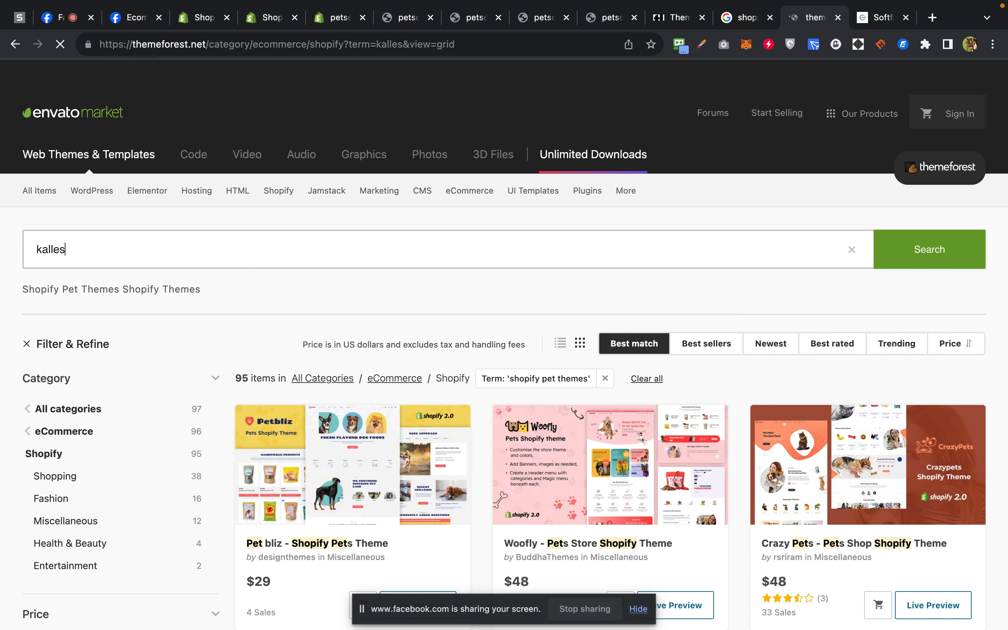
scroll(215, 305, "down", 4)
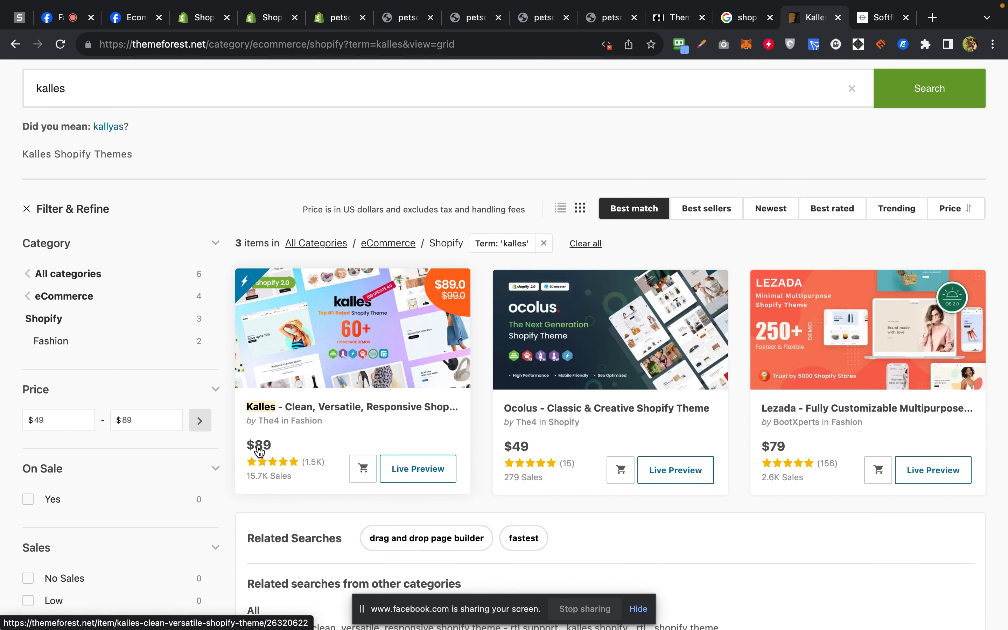
Return to the petscurry theme library and remove the Lumia theme.
left_click(332, 27)
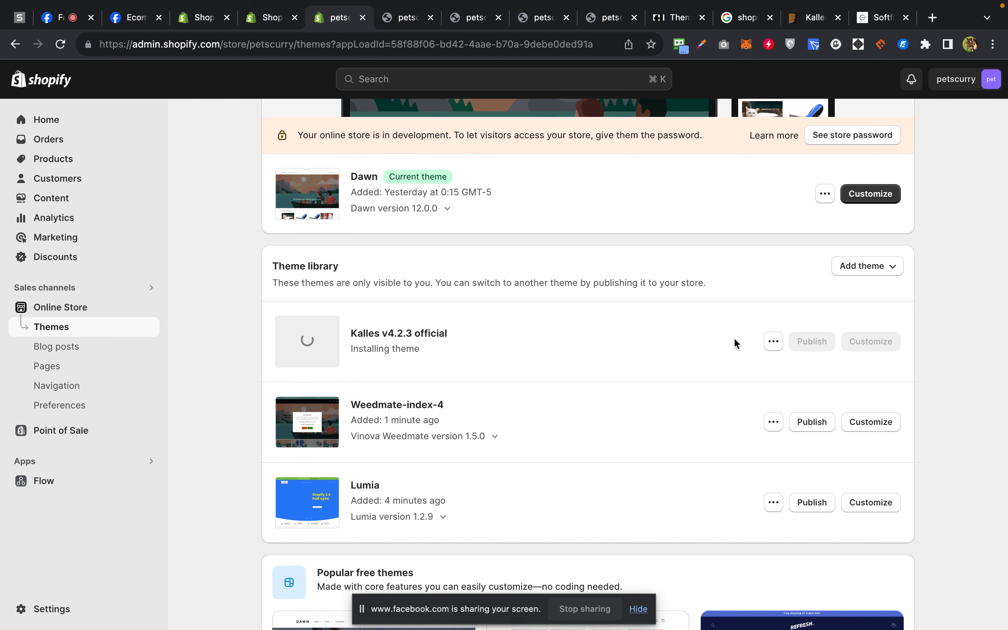
left_click(773, 503)
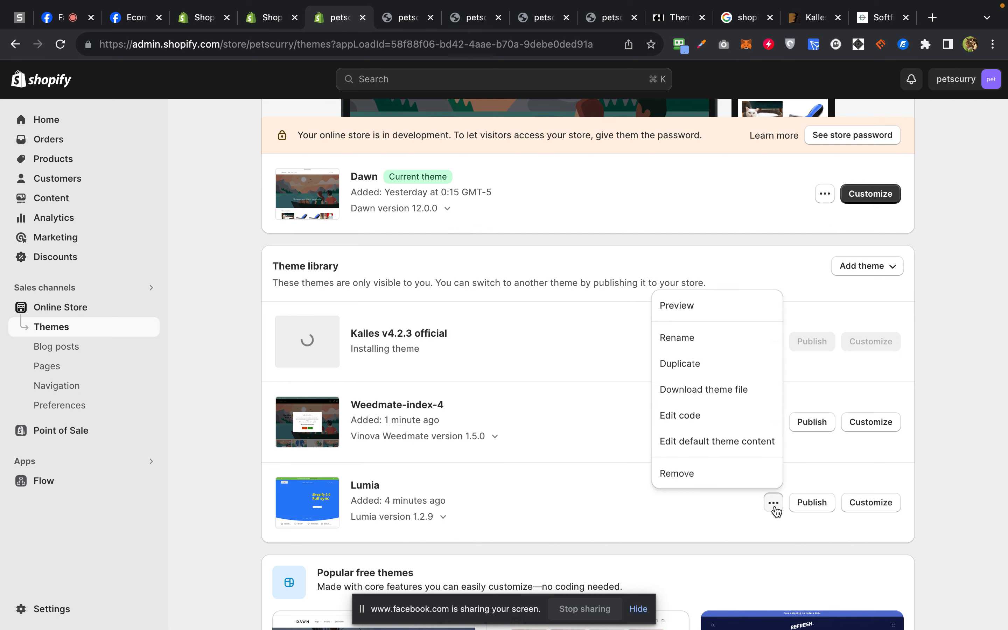
left_click(713, 475)
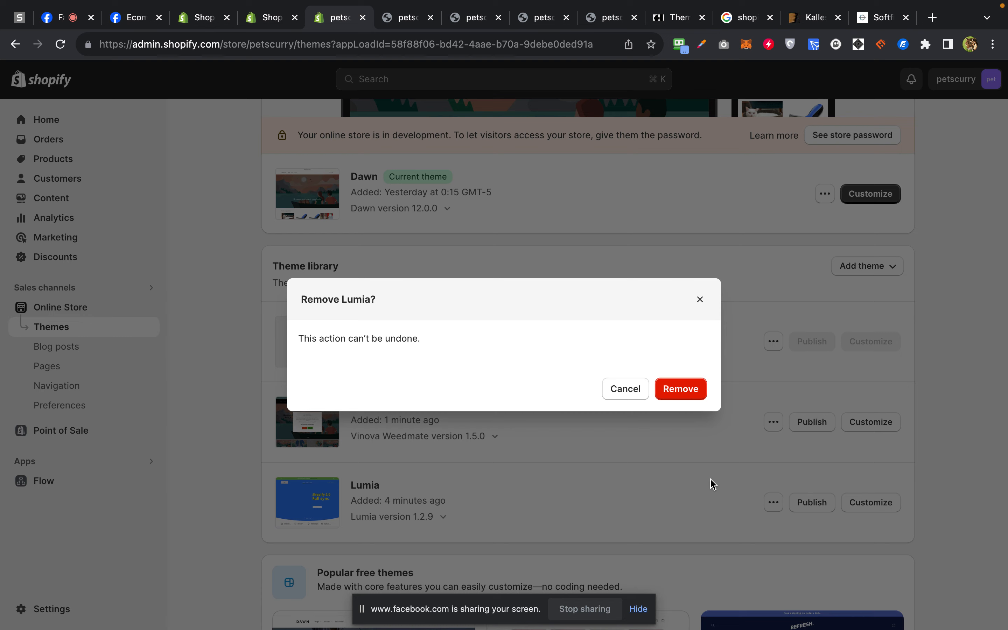
left_click(687, 391)
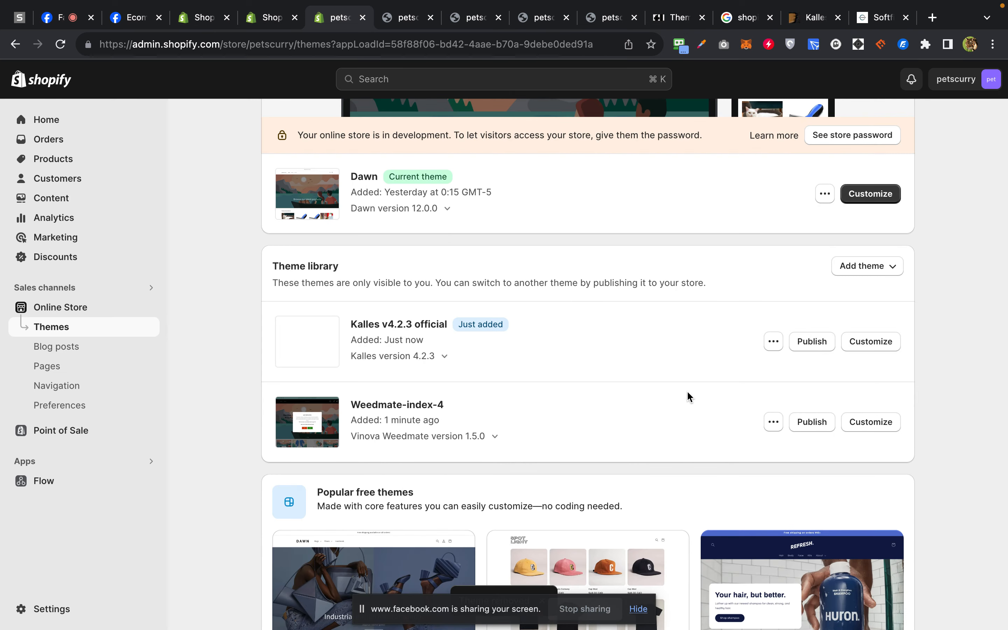
Preview the uploaded Kalles v4.2.3 official theme and look through its home page.
left_click(774, 341)
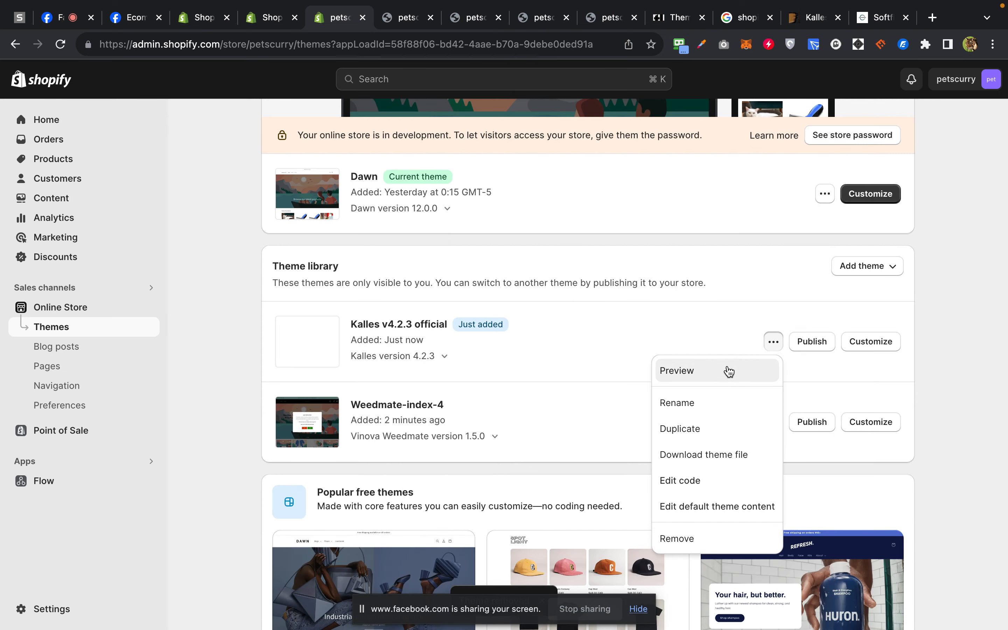
left_click(719, 371)
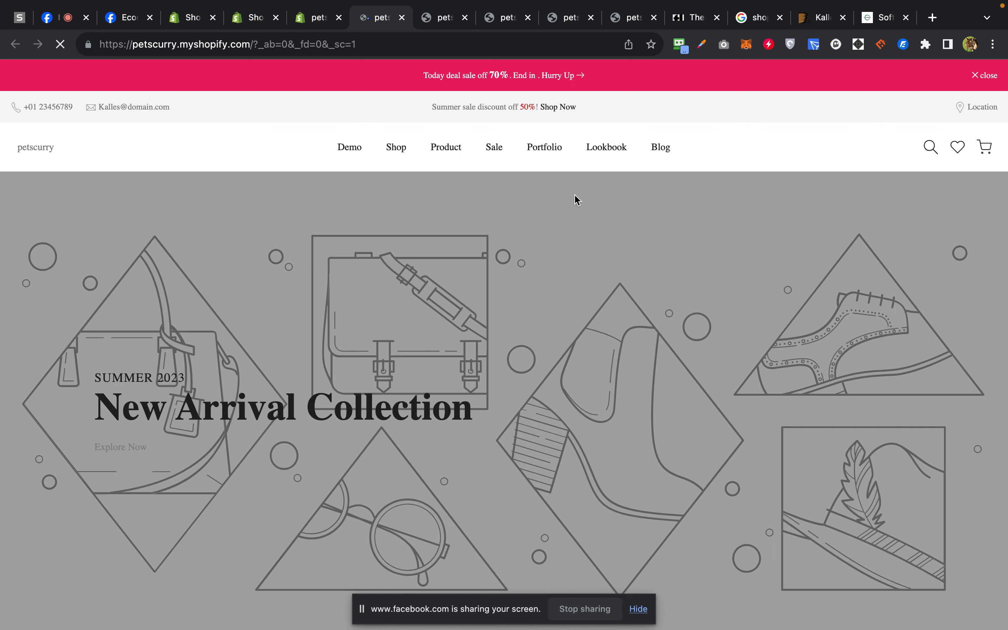
scroll(568, 277, "down", 15)
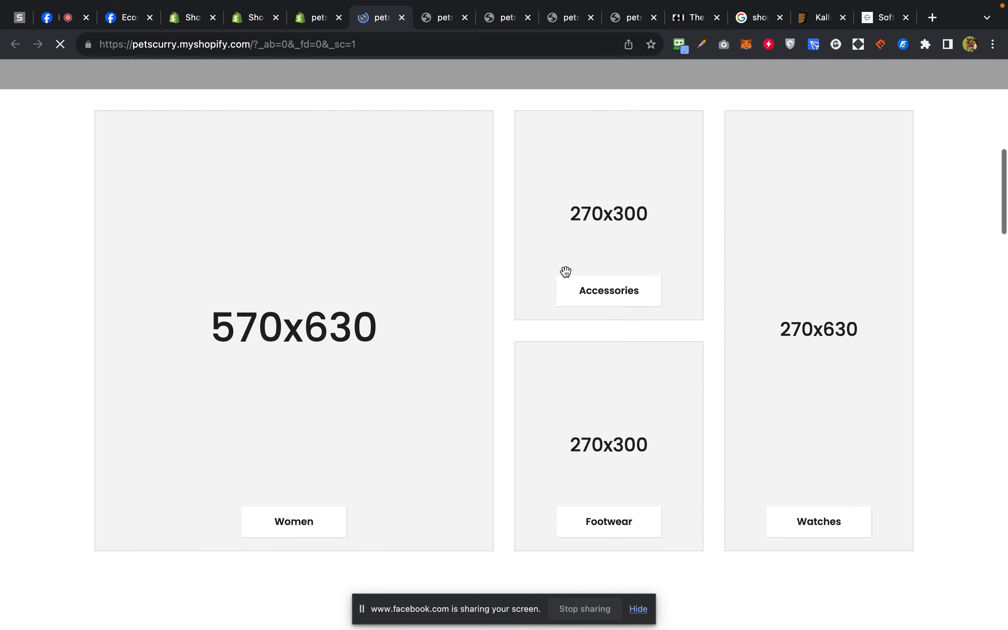
scroll(566, 272, "down", 20)
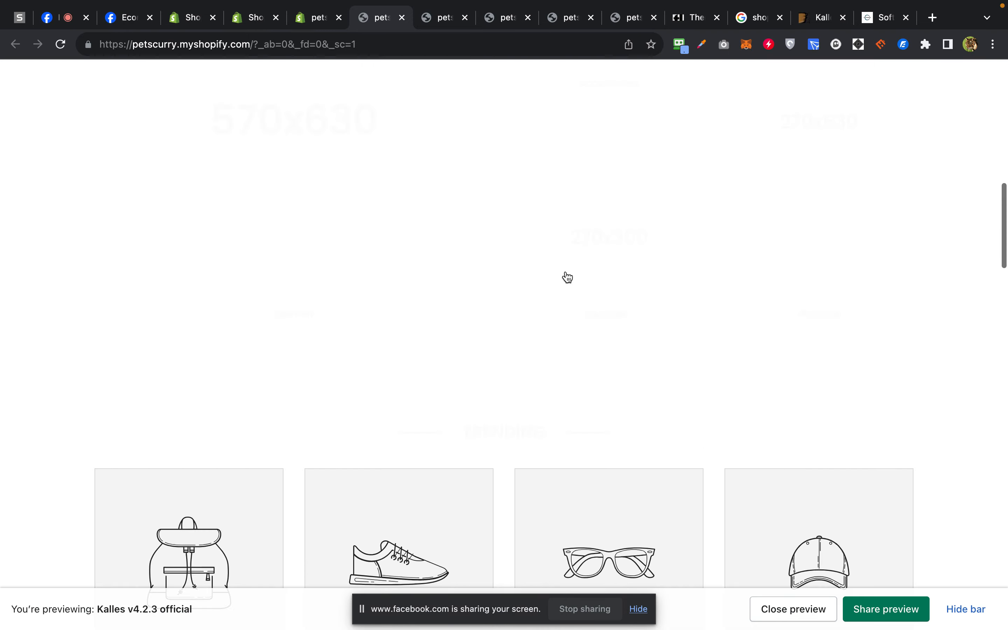
scroll(568, 277, "up", 15)
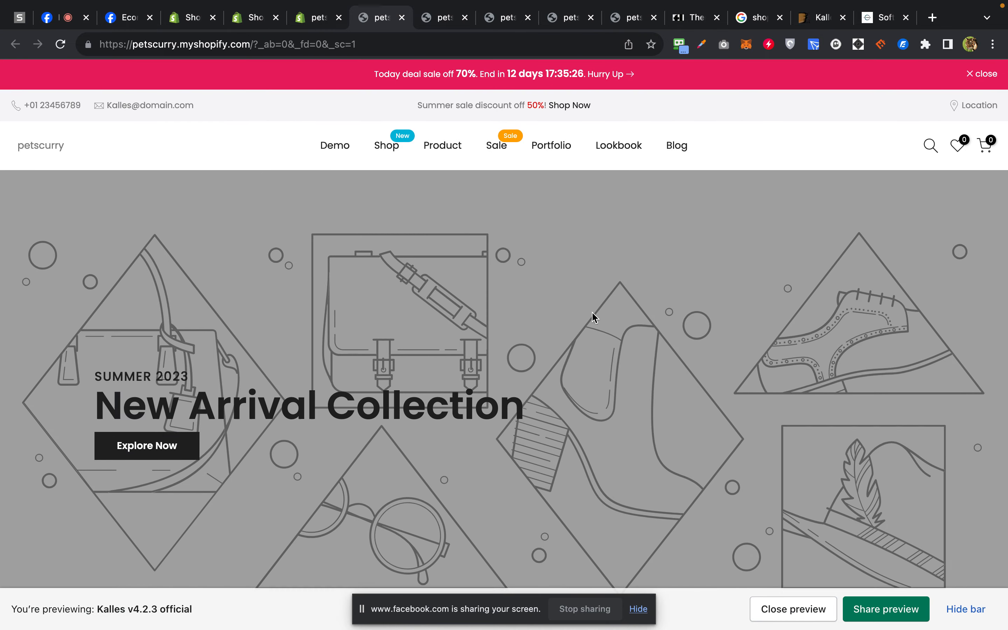
scroll(592, 312, "down", 15)
scroll(592, 311, "up", 15)
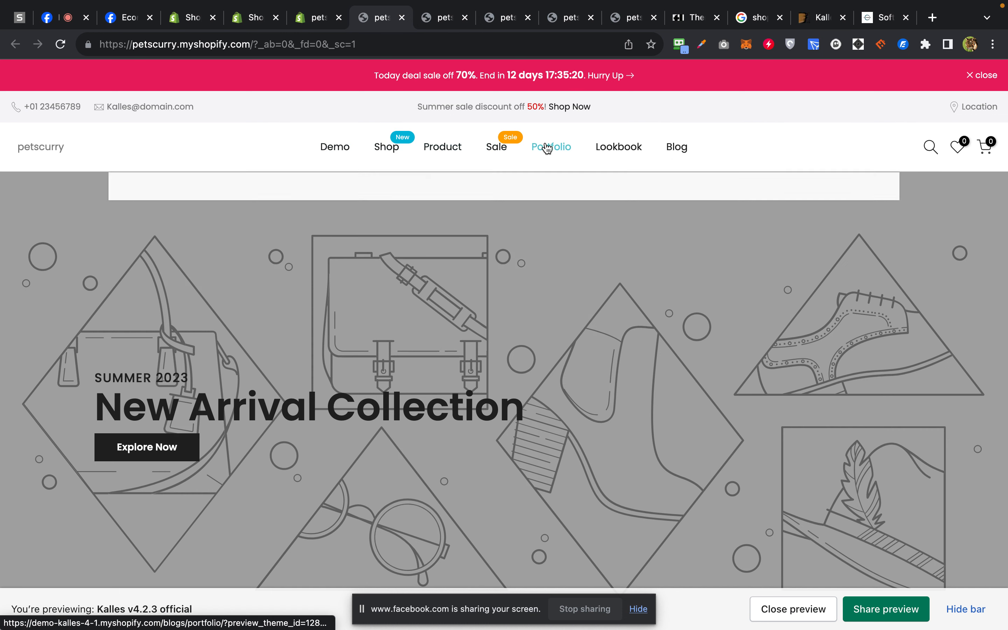
scroll(554, 249, "down", 15)
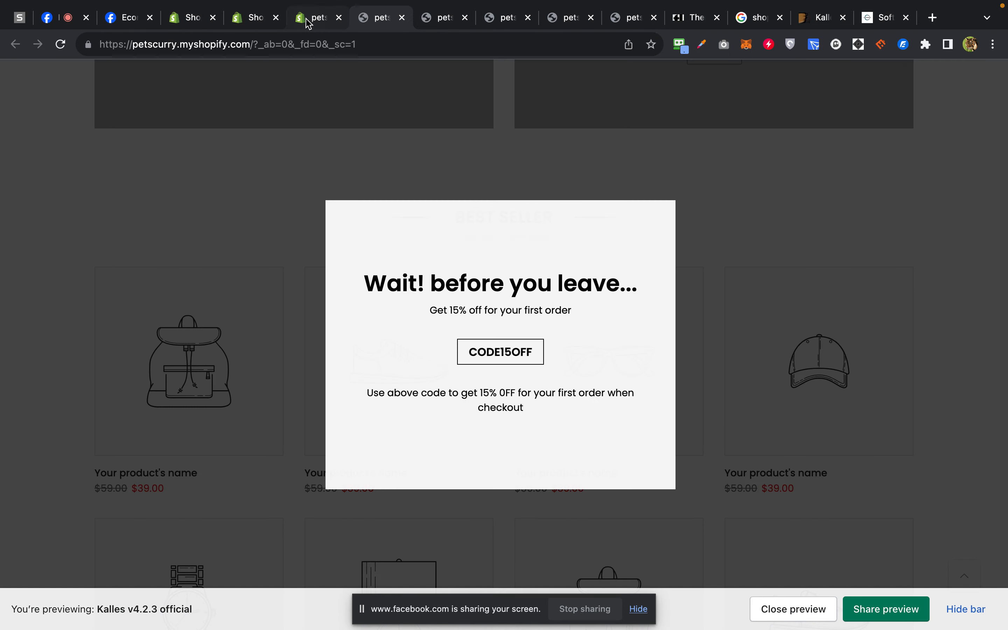
Go back to the petscurry theme library and remove the Weedmate-index-4 theme.
left_click(317, 18)
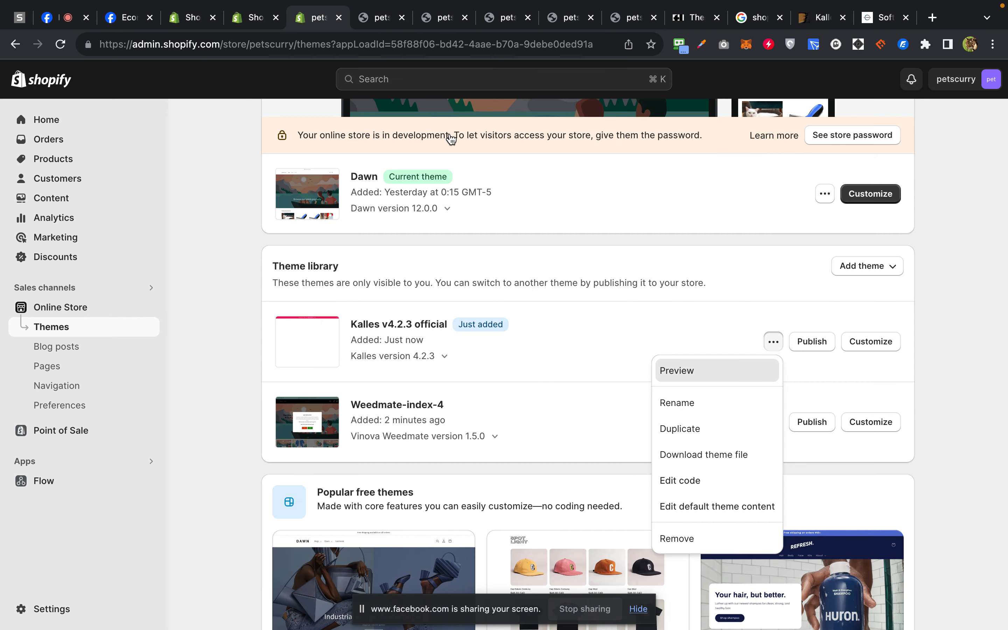
left_click(531, 435)
left_click(773, 422)
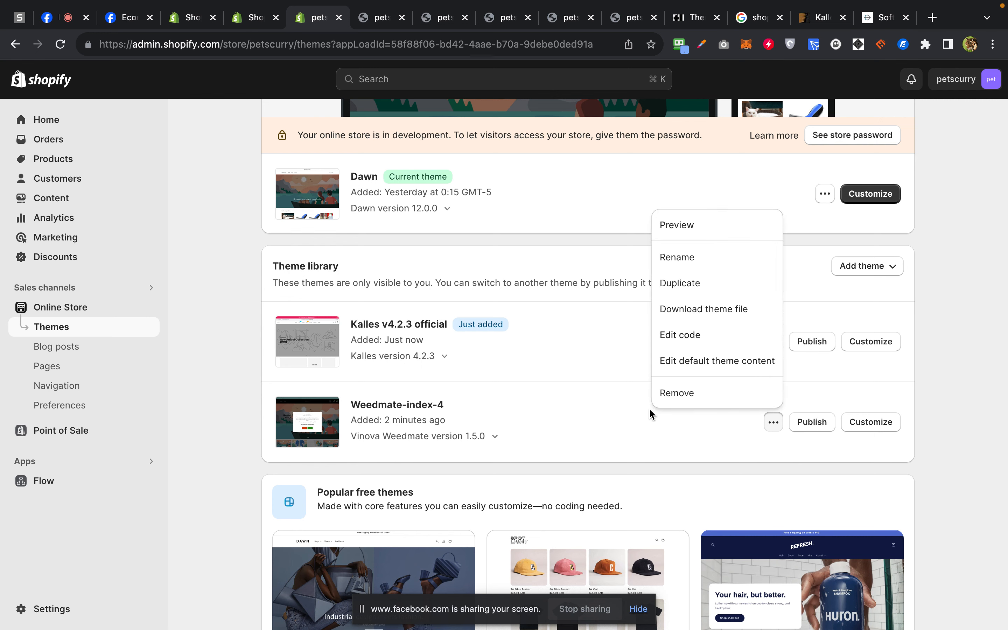
left_click(679, 394)
left_click(682, 389)
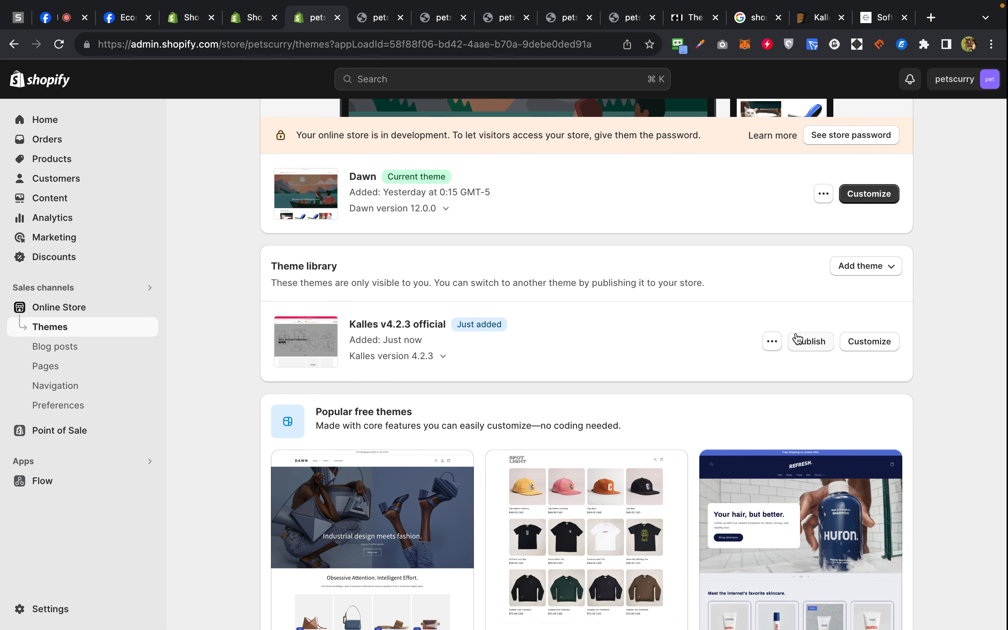
key("ctrl+Left")
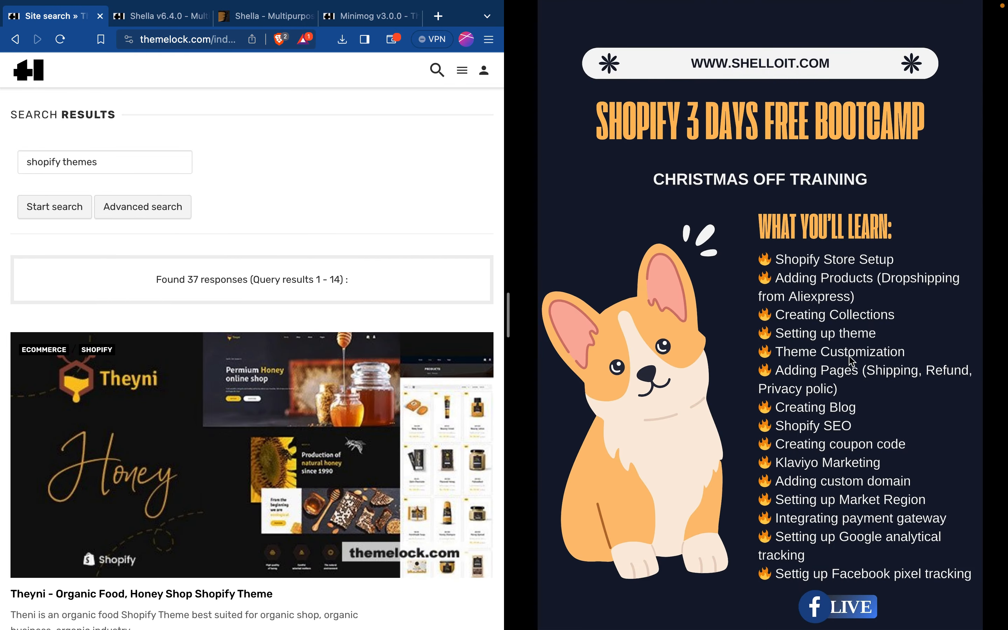
key("ctrl+Right")
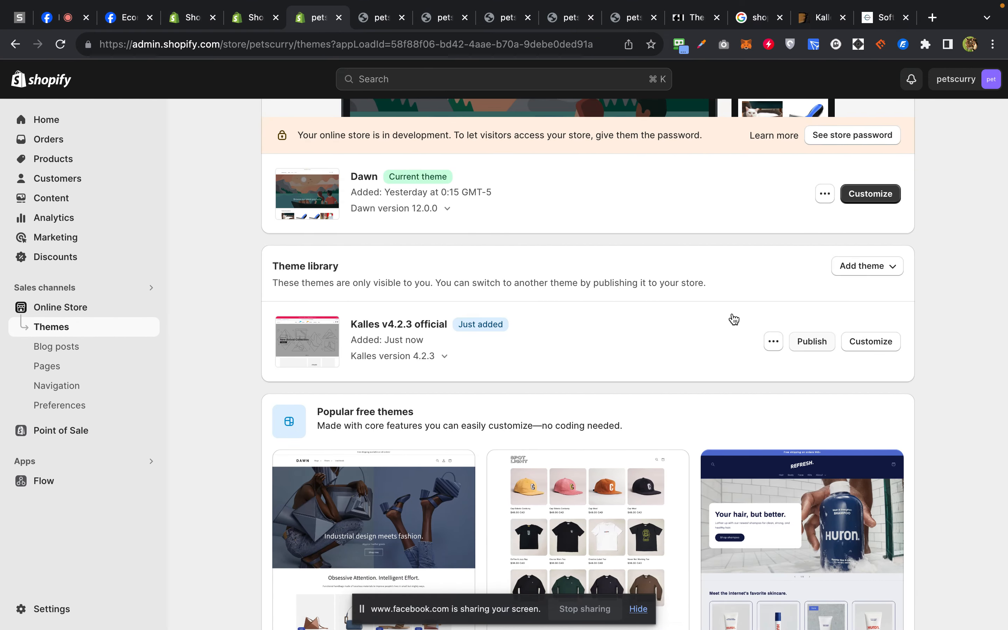
key("ctrl+Left")
key("ctrl+Right")
Open the Kalles v4.2.3 official theme in the theme editor and dismiss the discount popup in its store preview while the editor loads.
left_click(874, 346)
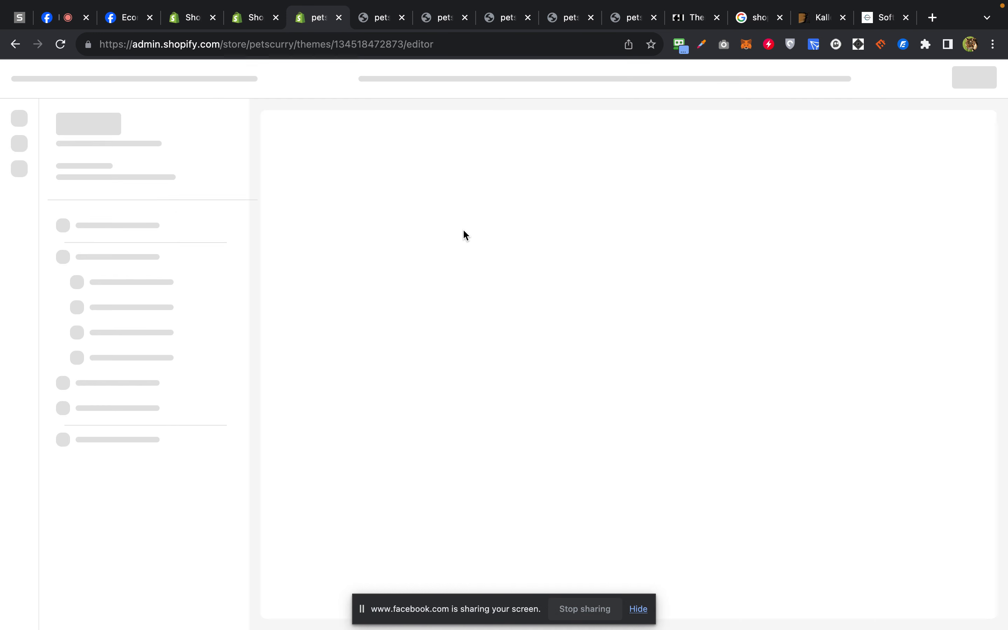
left_click(380, 22)
left_click(682, 199)
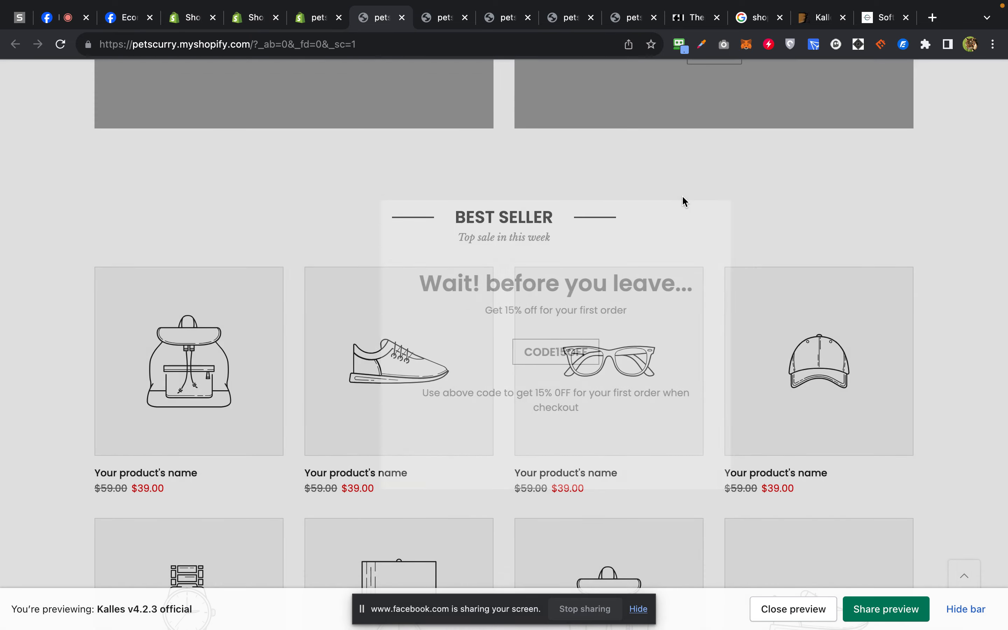
scroll(682, 196, "up", 20)
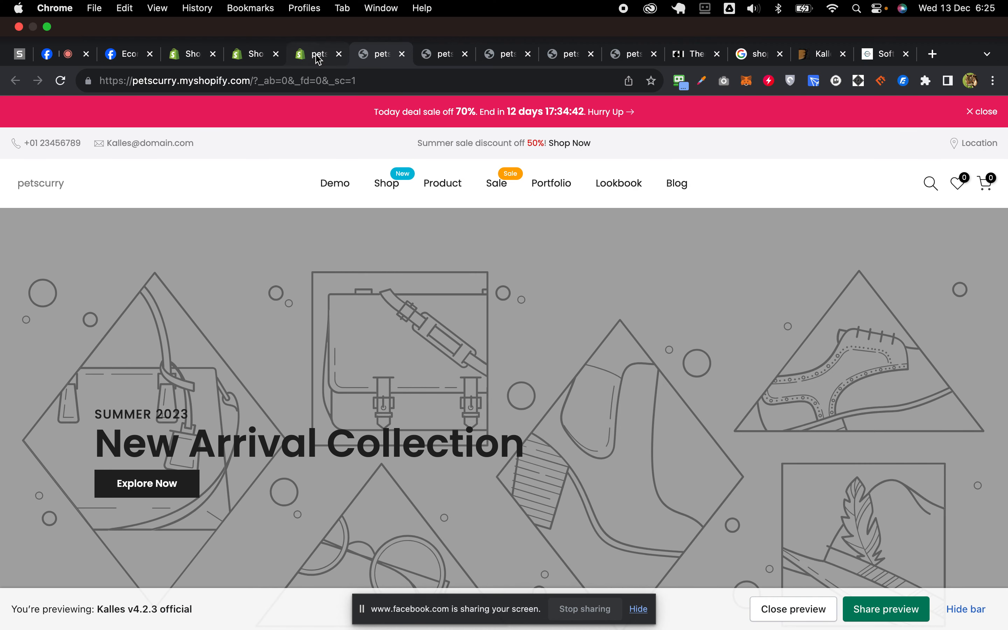
left_click(318, 58)
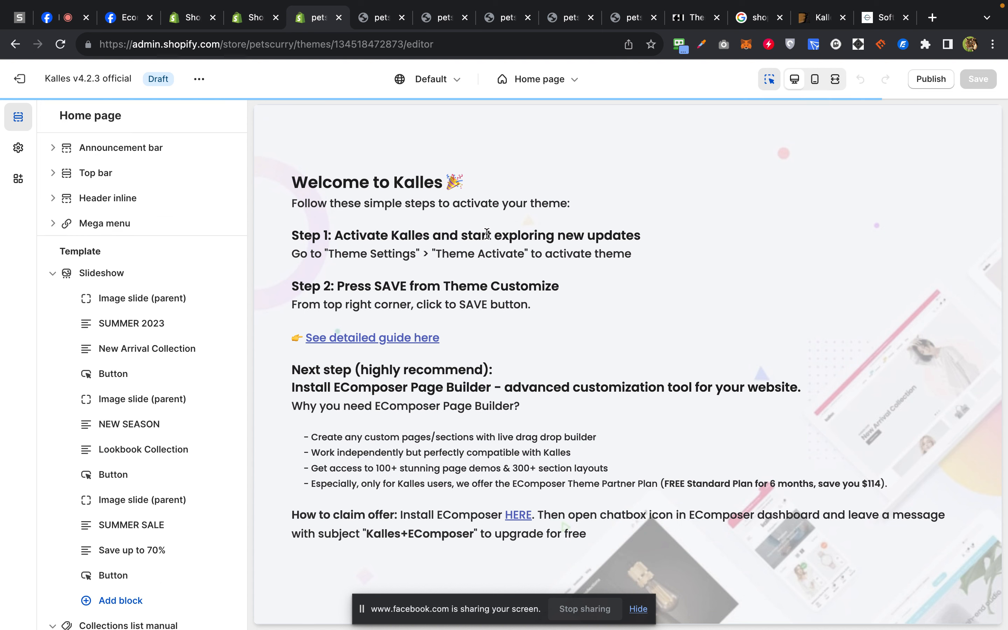
scroll(490, 428, "down", 10)
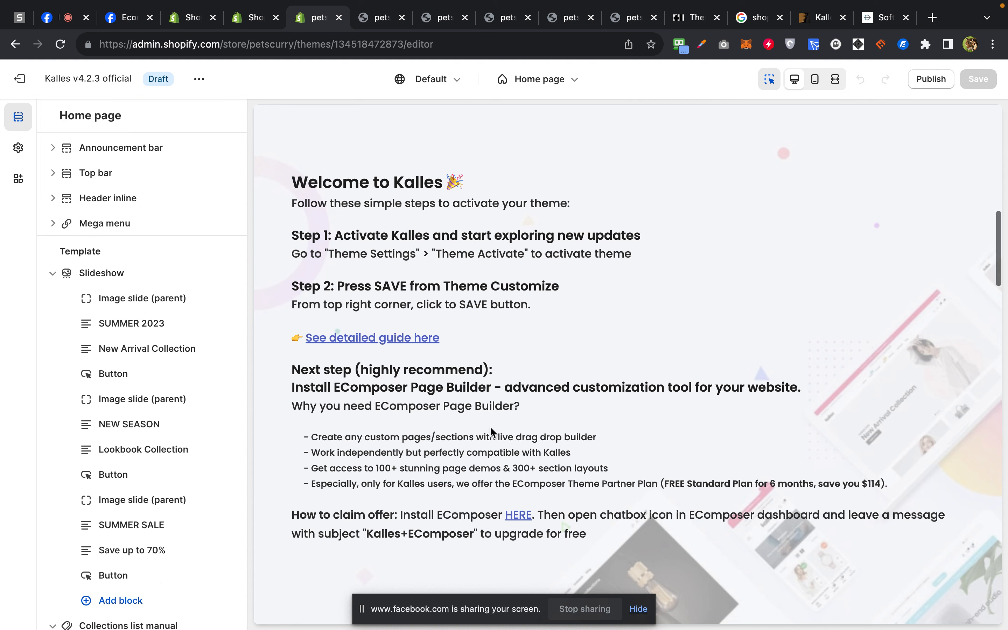
Look through the Kalles welcome page in the editor and reload the petscurry storefront preview before returning to the editor.
scroll(491, 428, "up", 5)
scroll(490, 431, "up", 3)
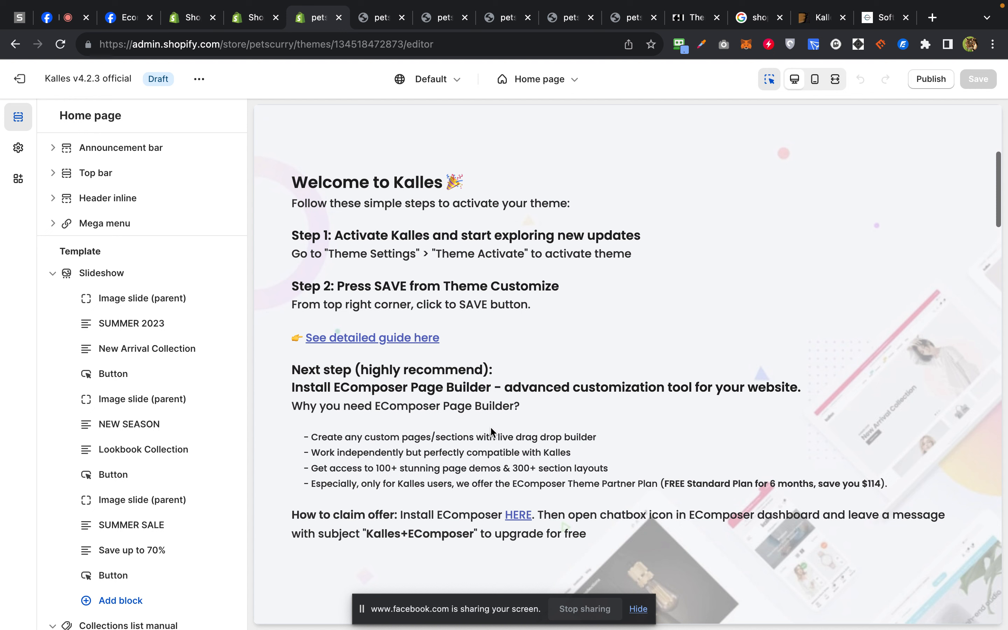
scroll(518, 362, "down", 10)
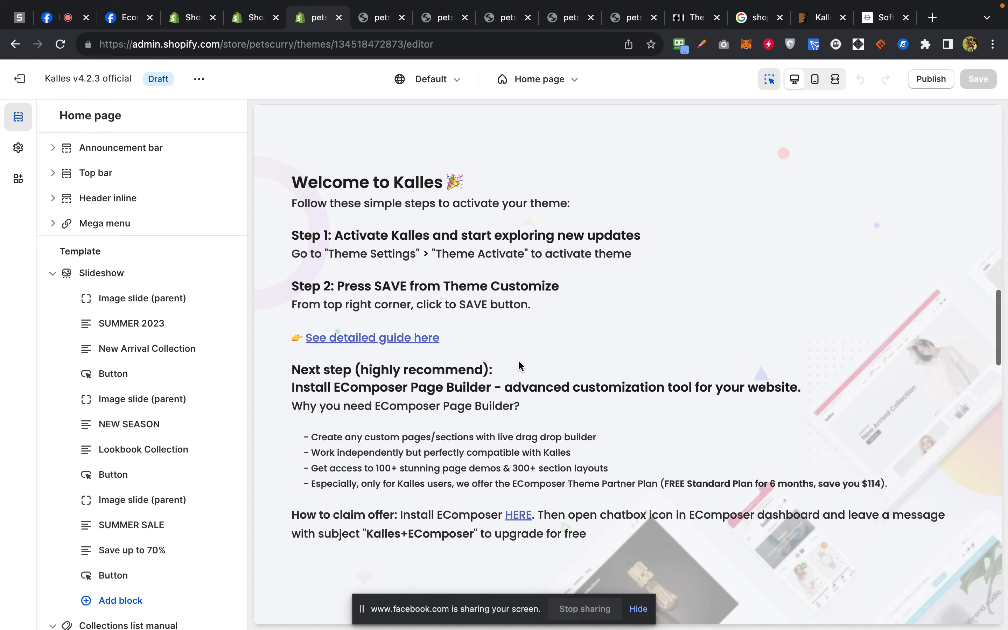
left_click(380, 19)
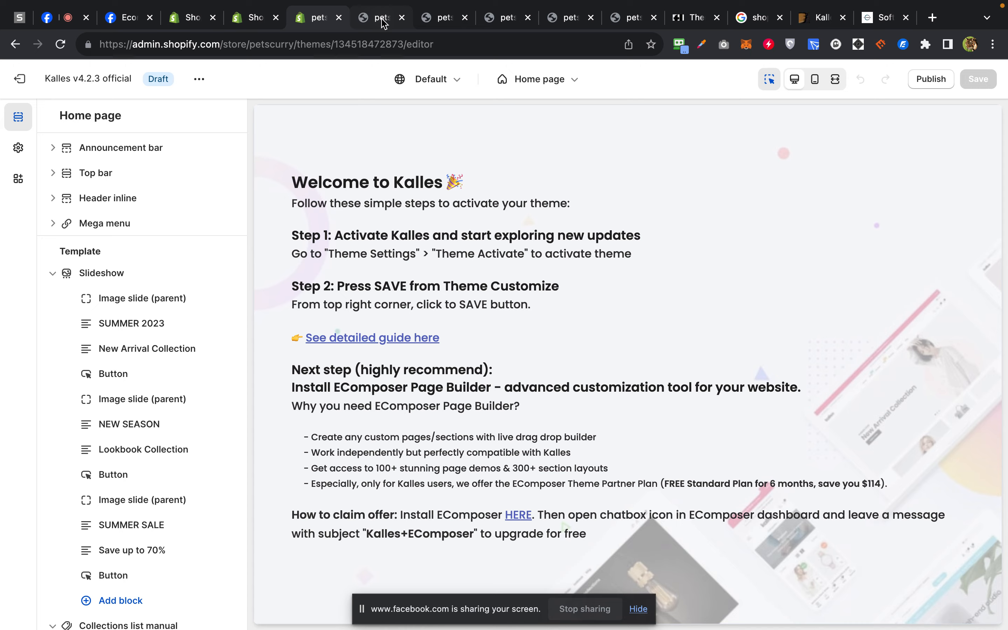
left_click(374, 45)
key("Return")
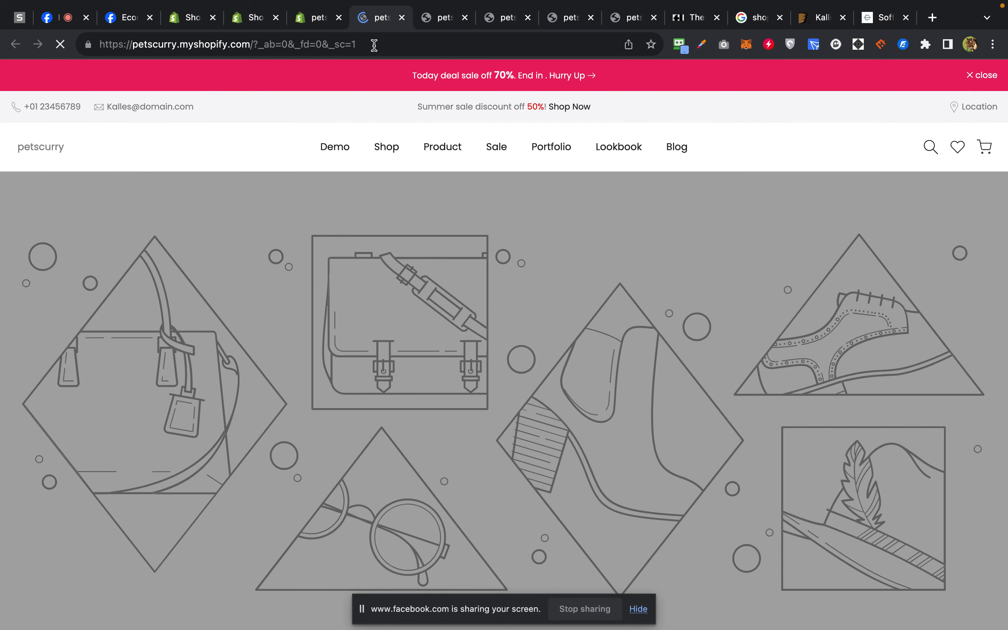
left_click(315, 26)
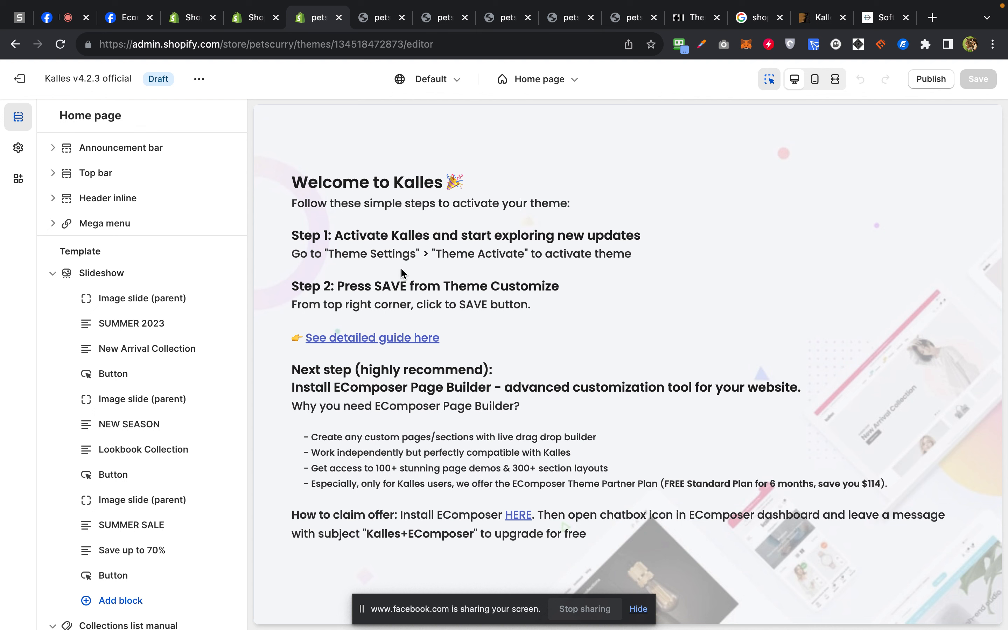
Open the detailed theme activation guide linked in the Kalles welcome message, read it, and return to the theme editor.
left_click(361, 337)
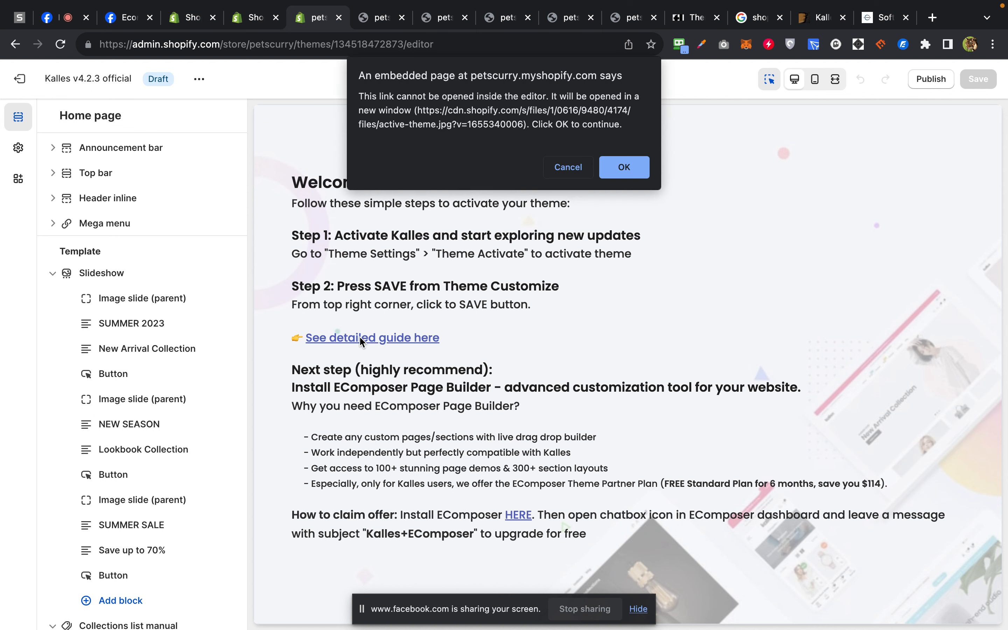
left_click(627, 167)
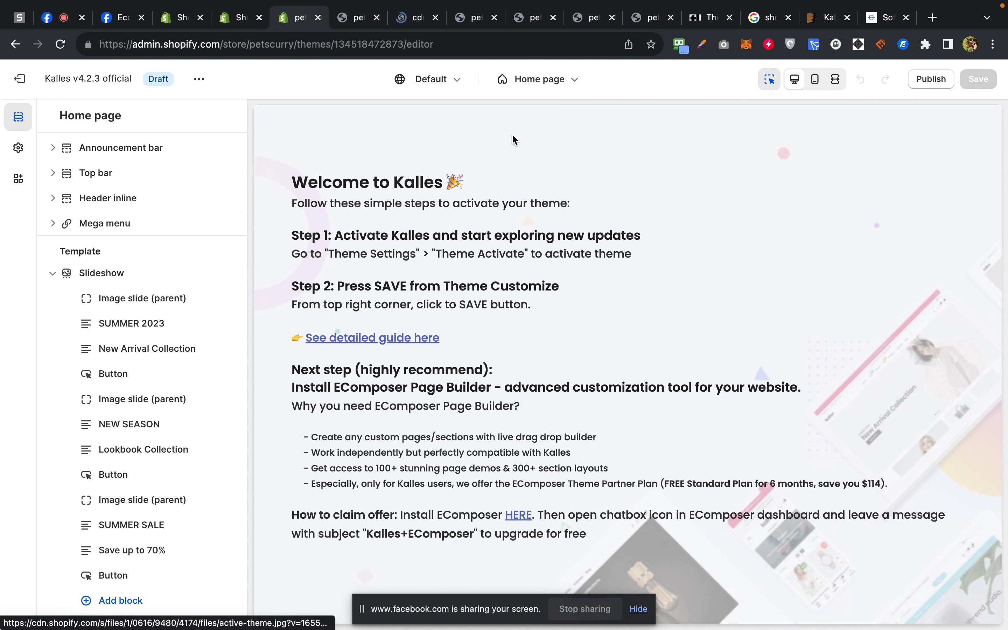
left_click_drag(414, 17, 317, 23)
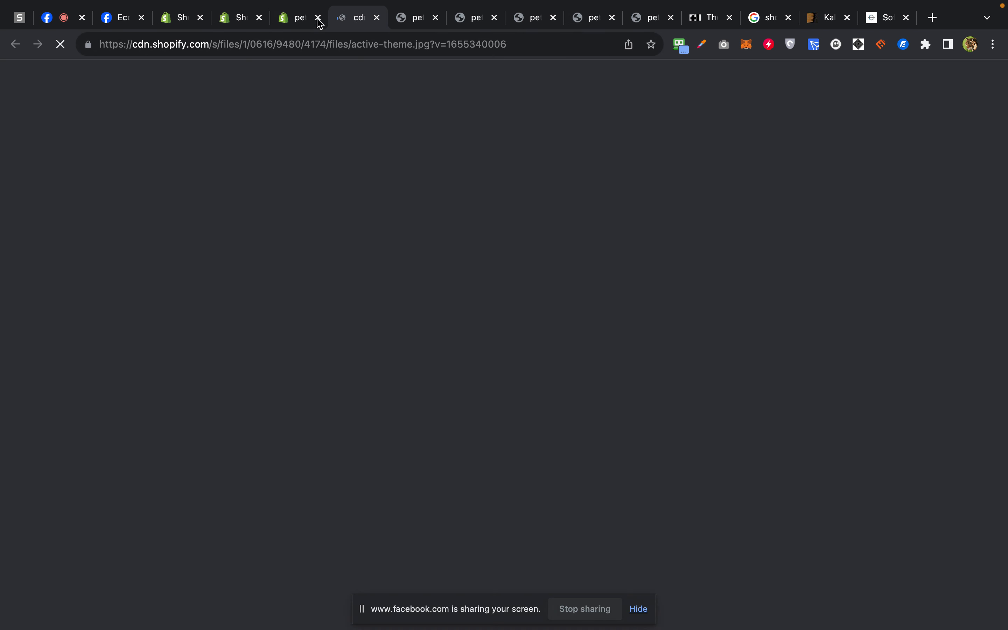
left_click(298, 24)
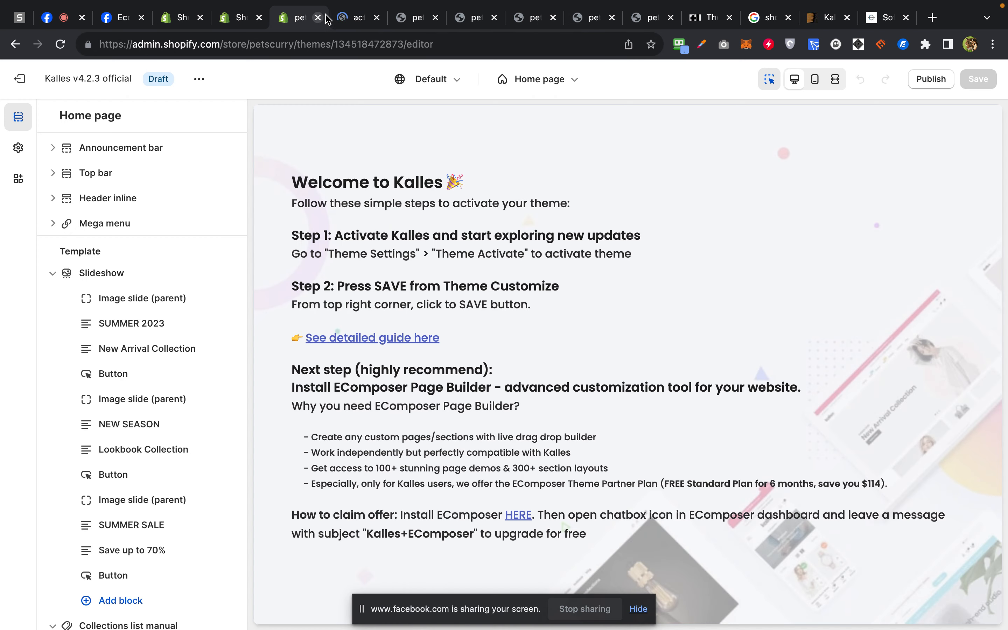
left_click(358, 18)
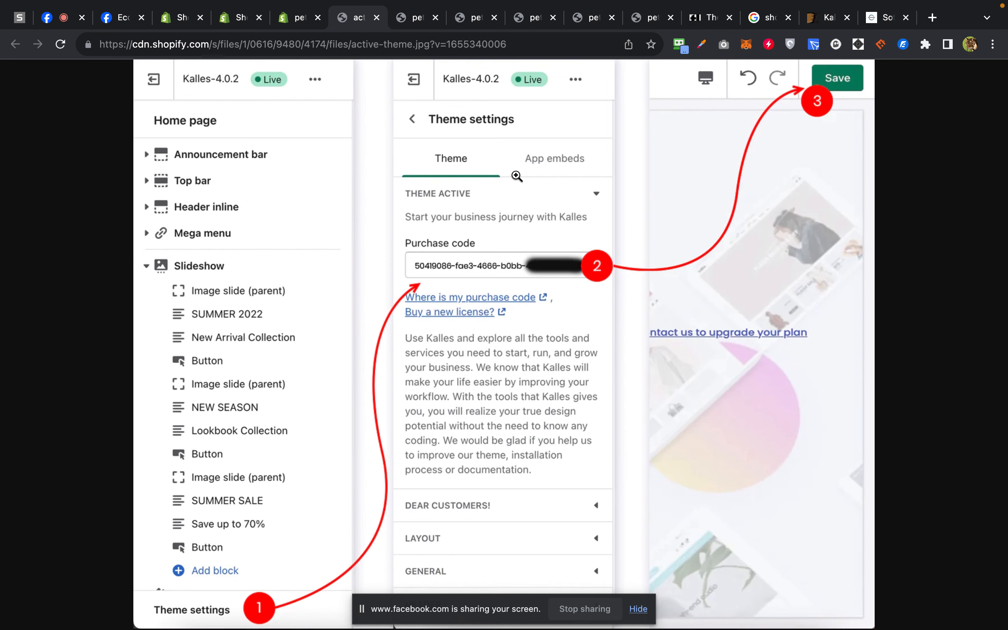
left_click(299, 18)
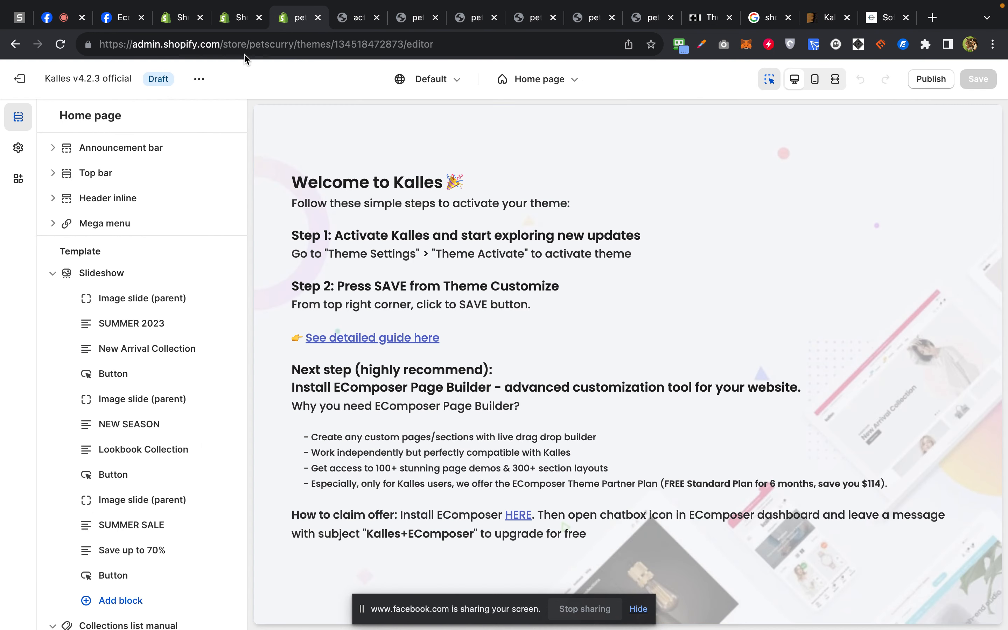
Browse the Kalles app embeds and theme settings categories and compare them with the activation guide.
left_click(15, 153)
left_click(18, 179)
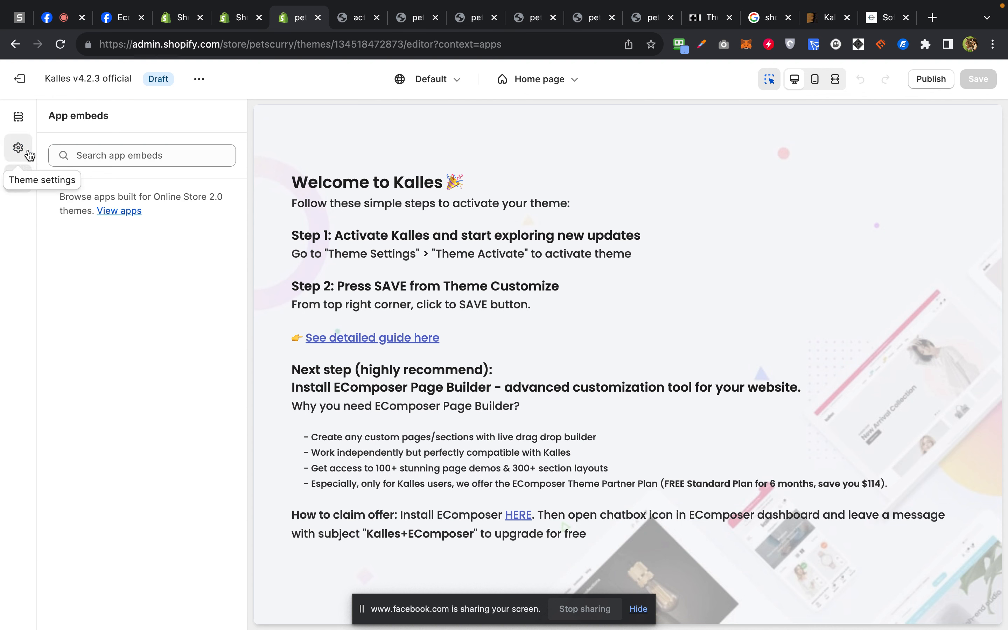
left_click(18, 147)
scroll(158, 291, "down", 4)
scroll(164, 323, "up", 4)
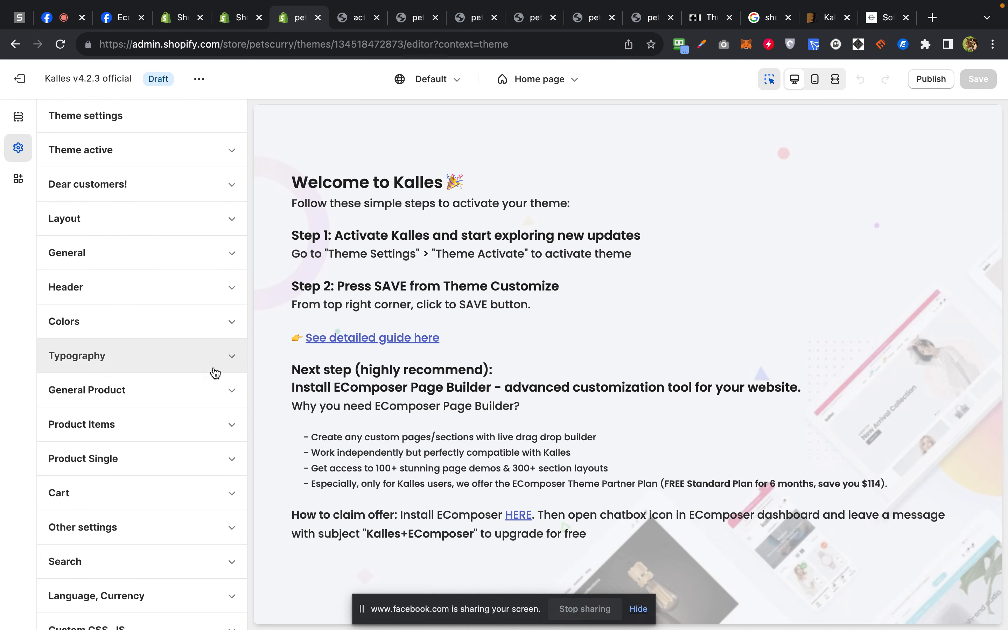
scroll(210, 379, "down", 4)
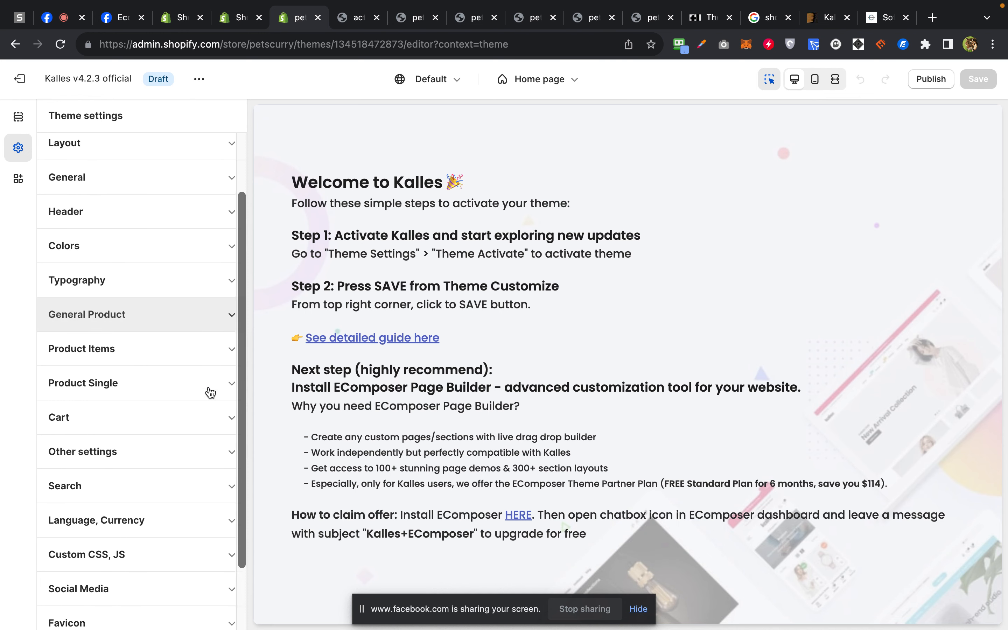
left_click(351, 21)
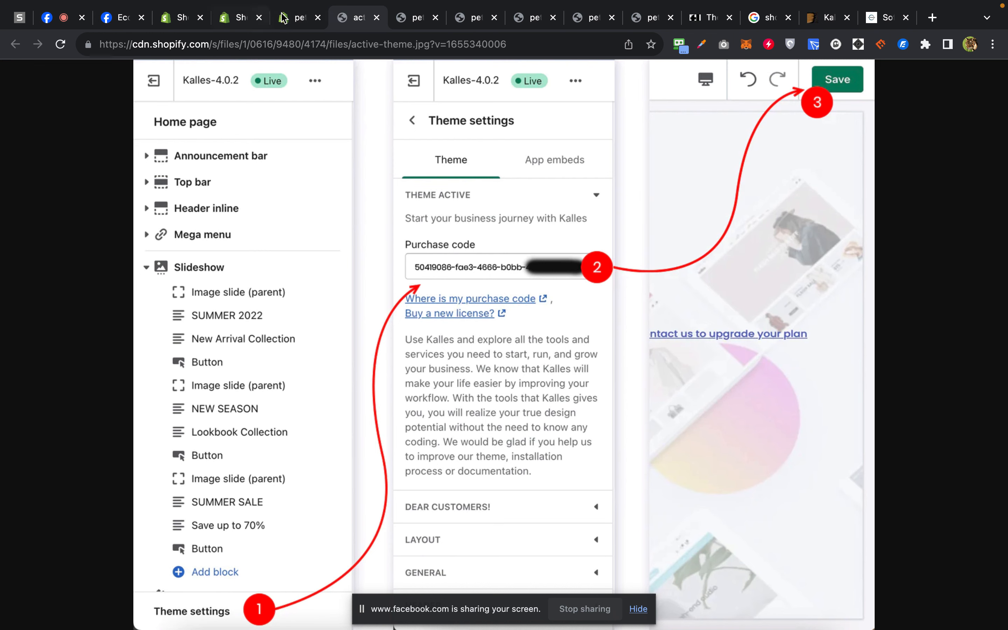
left_click(300, 19)
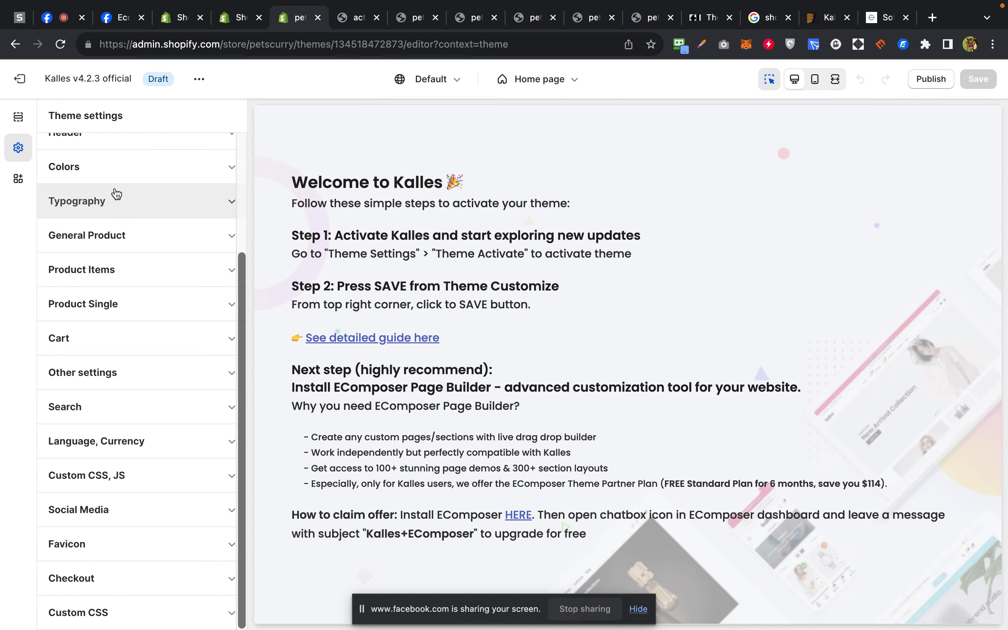
Examine the full list of Kalles home page sections and go through the theme settings categories again.
left_click(9, 119)
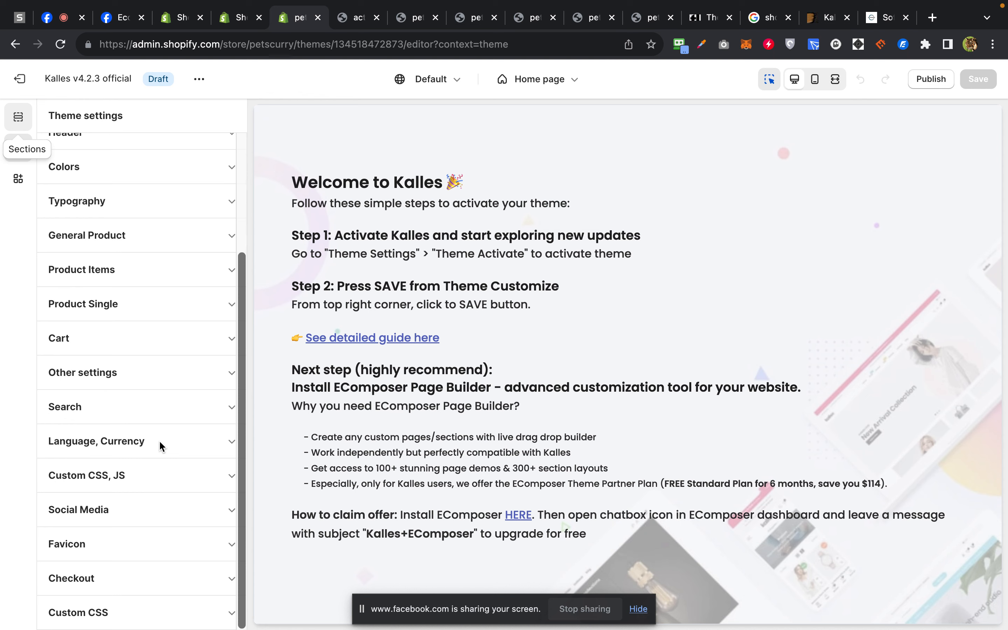
scroll(159, 445, "down", 5)
scroll(160, 446, "down", 15)
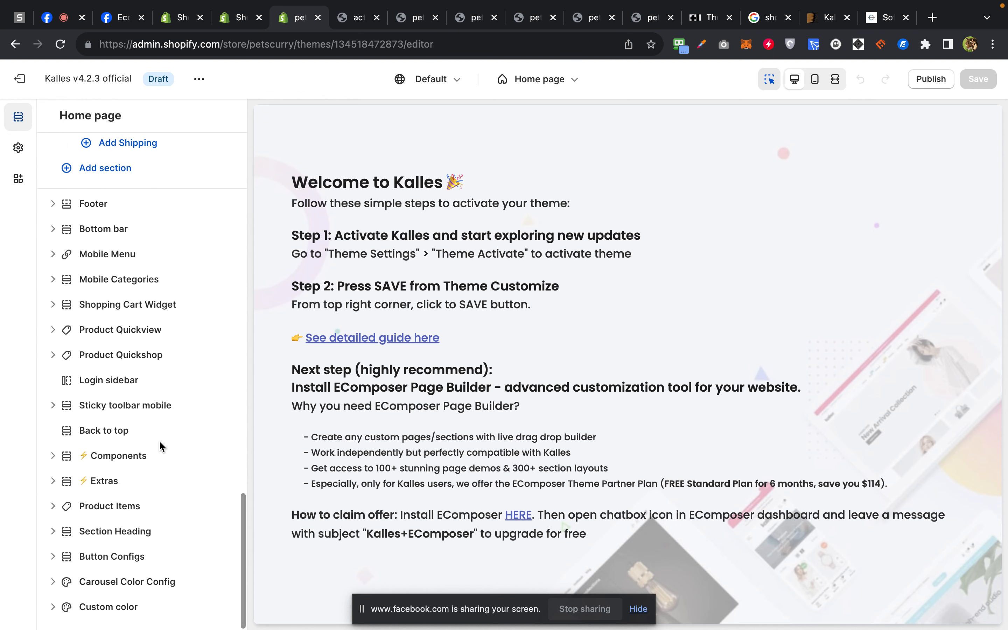
scroll(160, 446, "up", 8)
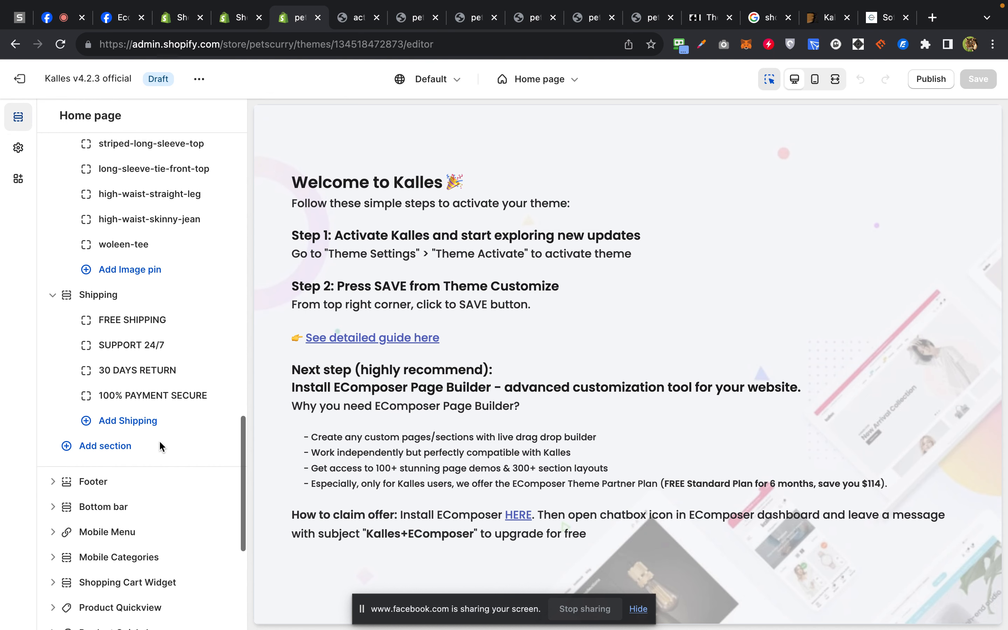
left_click(18, 151)
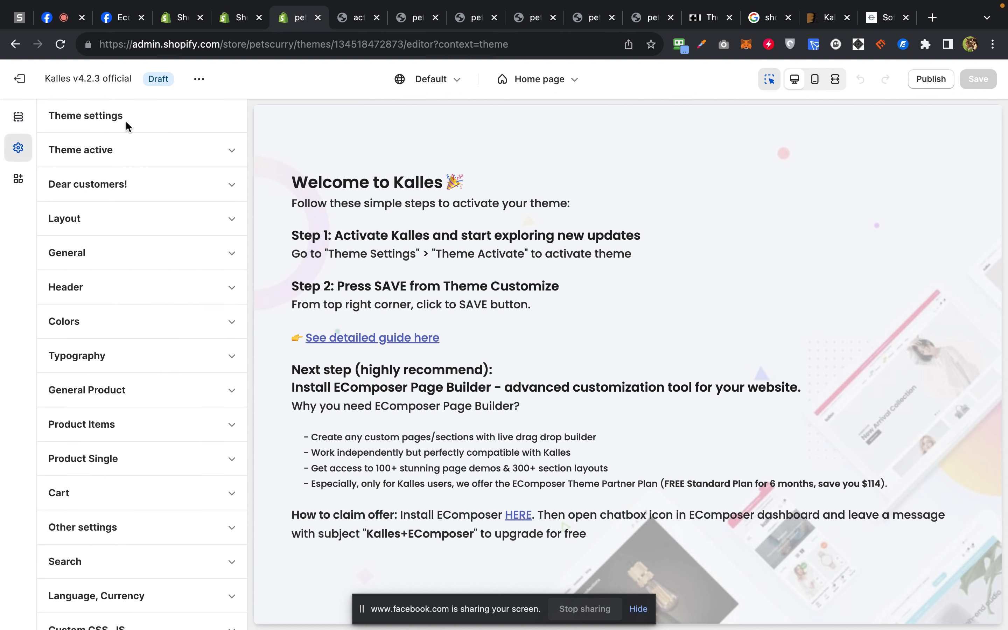
scroll(82, 403, "down", 4)
scroll(104, 402, "up", 4)
scroll(456, 231, "up", 15)
Leave the Kalles editor for the petscurry themes page and open the current Dawn theme in the theme editor.
left_click(19, 81)
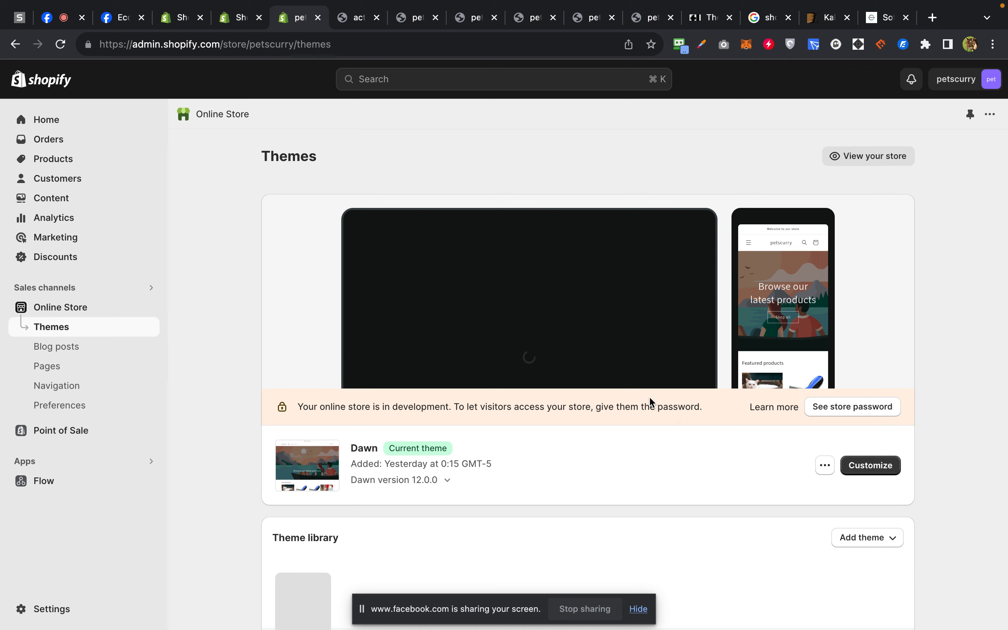
scroll(650, 400, "down", 8)
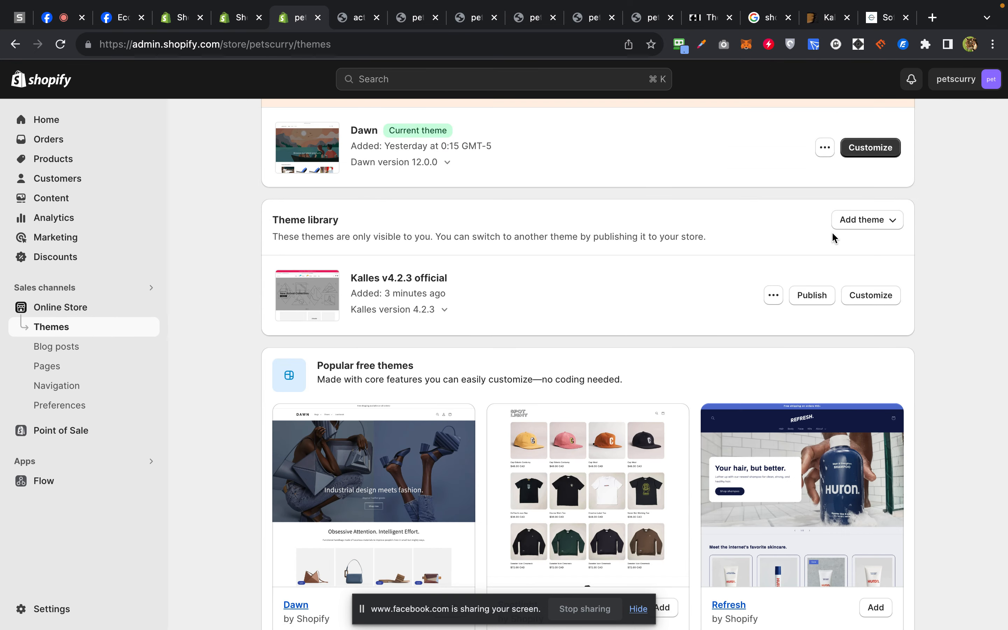
scroll(776, 277, "up", 4)
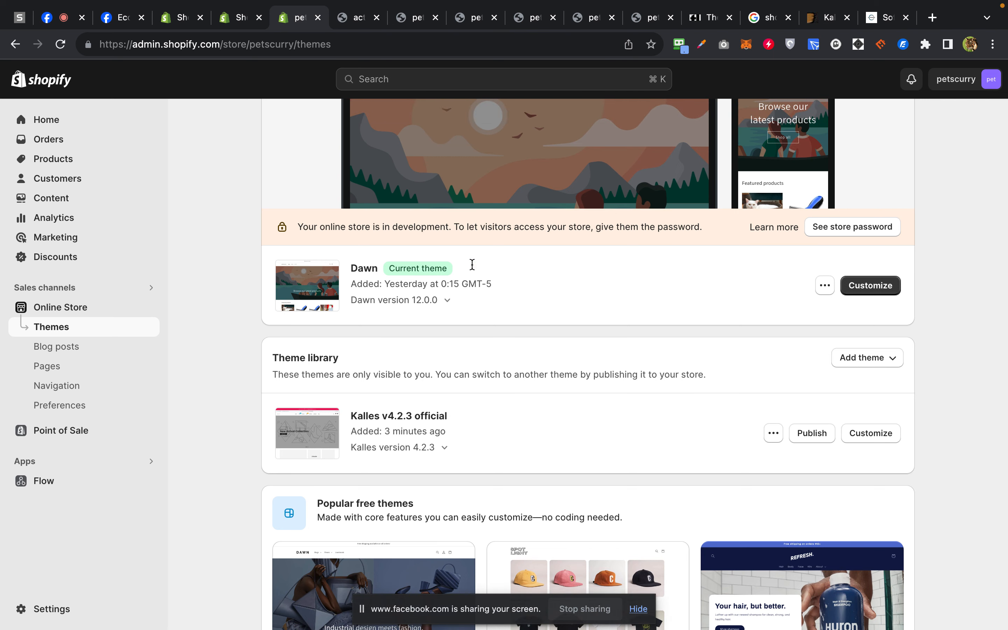
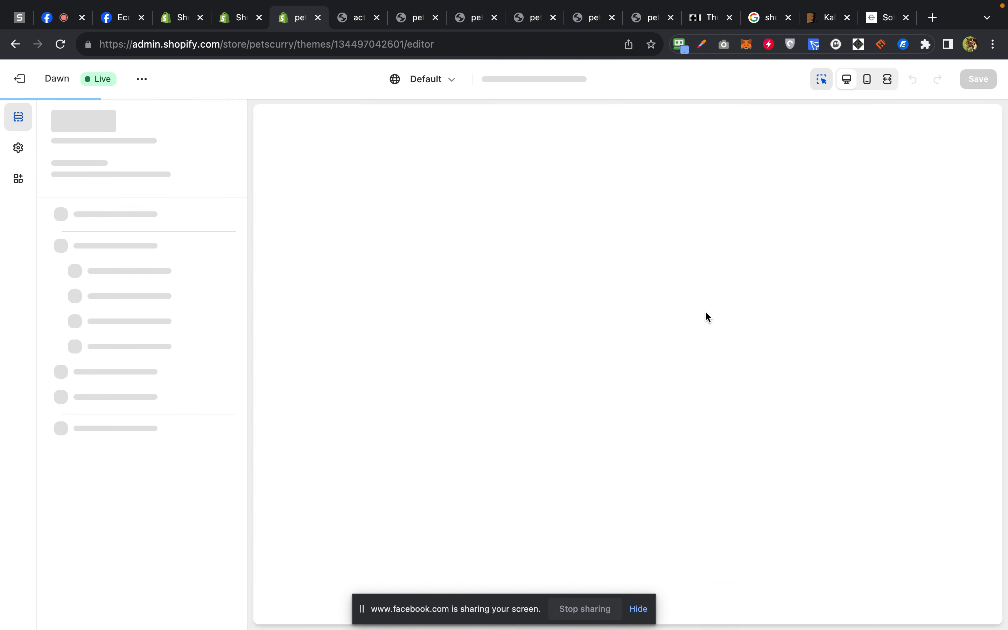
Collapse the Image banner section in Dawn's home page outline and look through the whole page preview.
scroll(708, 317, "down", 10)
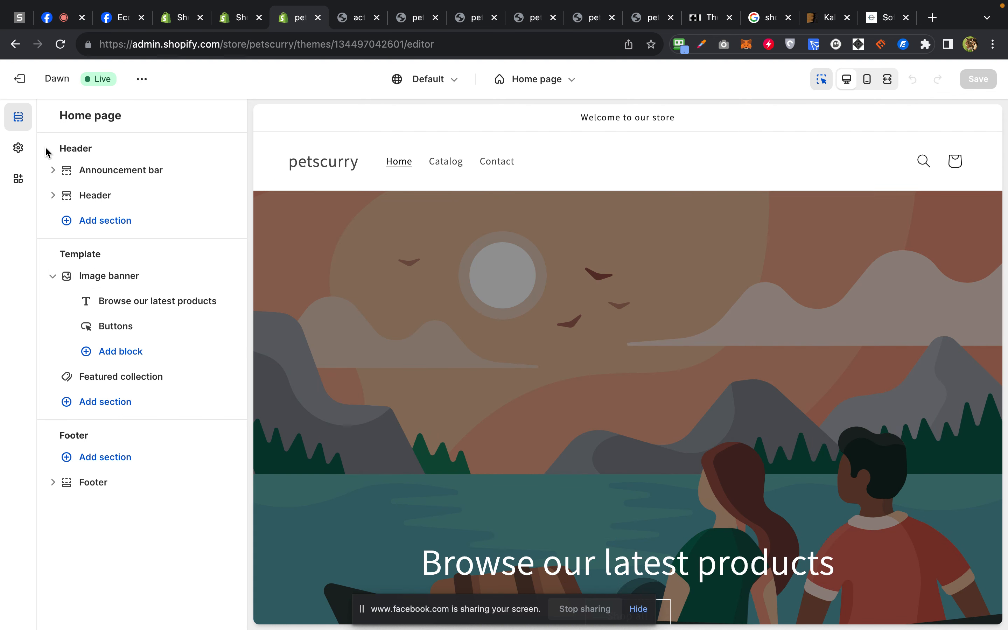
left_click(52, 276)
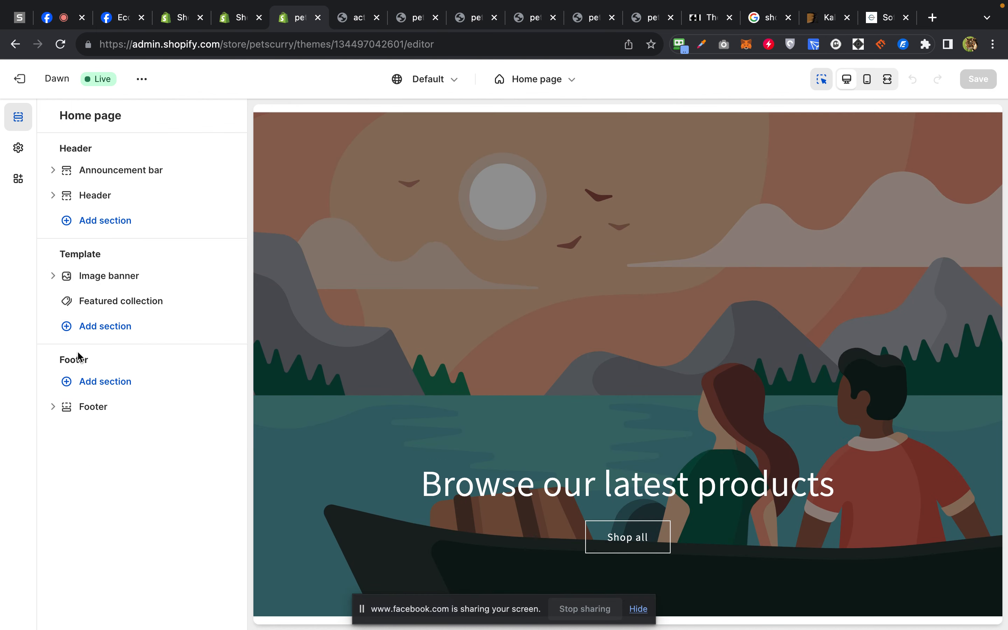
scroll(403, 175, "up", 2)
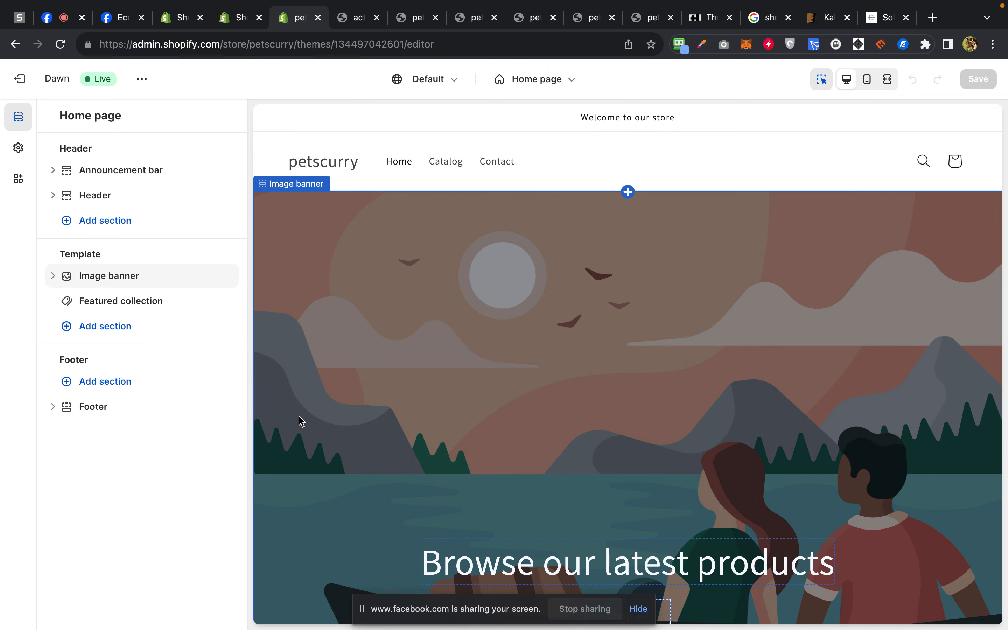
scroll(299, 417, "down", 12)
scroll(300, 417, "up", 15)
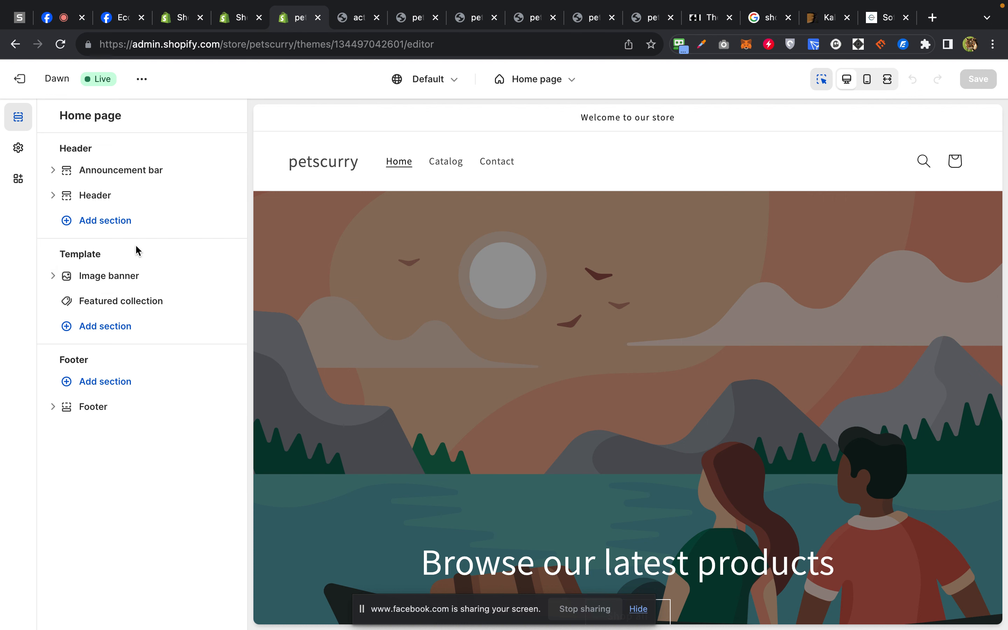
Examine all of Dawn's theme settings categories, from Logo through Theme style.
left_click(15, 152)
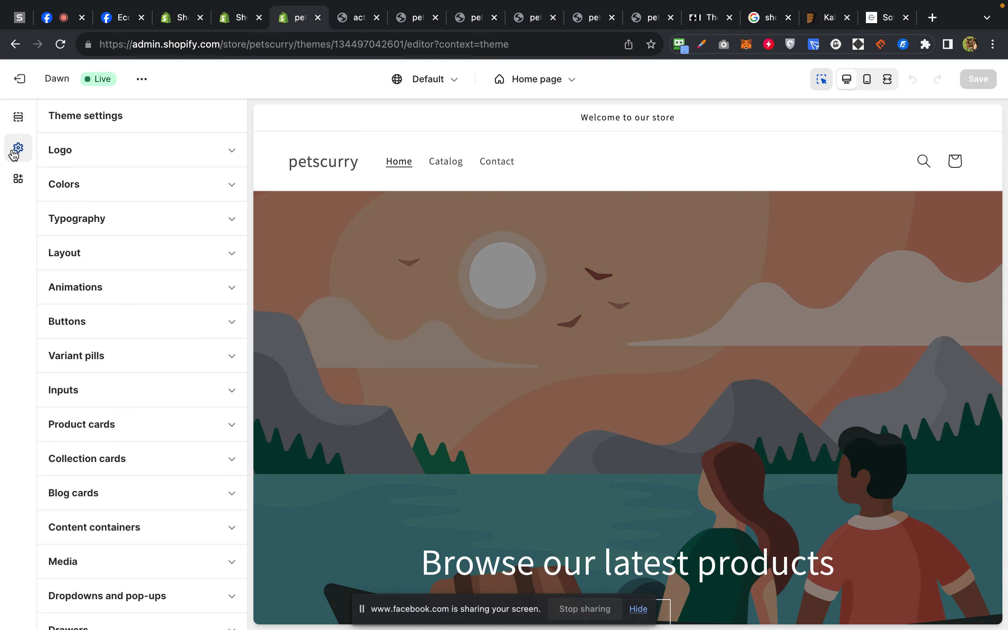
scroll(153, 427, "down", 6)
scroll(153, 431, "up", 6)
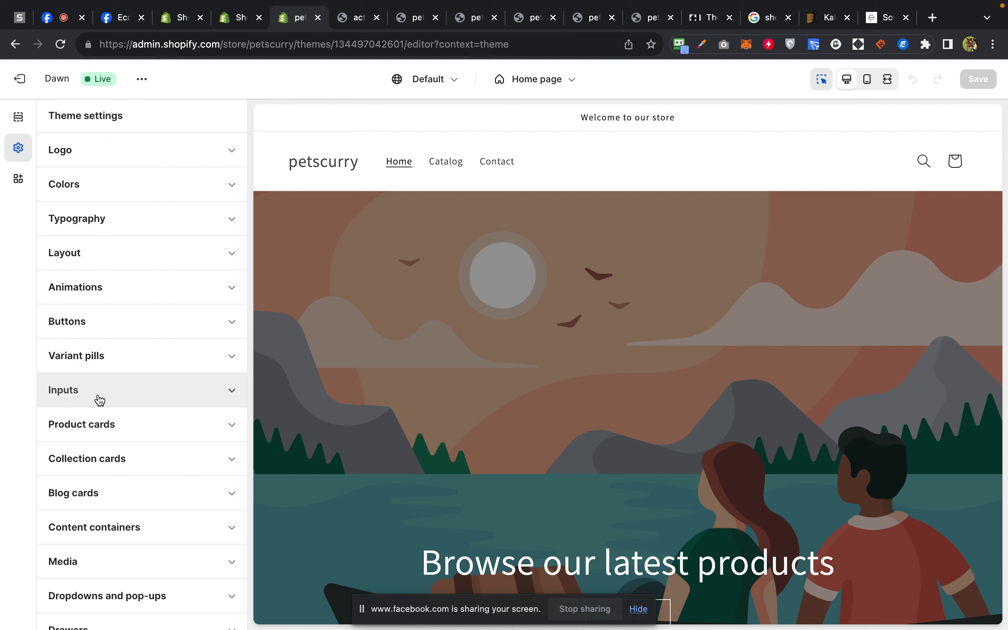
scroll(99, 401, "down", 5)
scroll(100, 401, "up", 5)
scroll(144, 338, "down", 5)
scroll(142, 335, "up", 5)
scroll(122, 393, "down", 5)
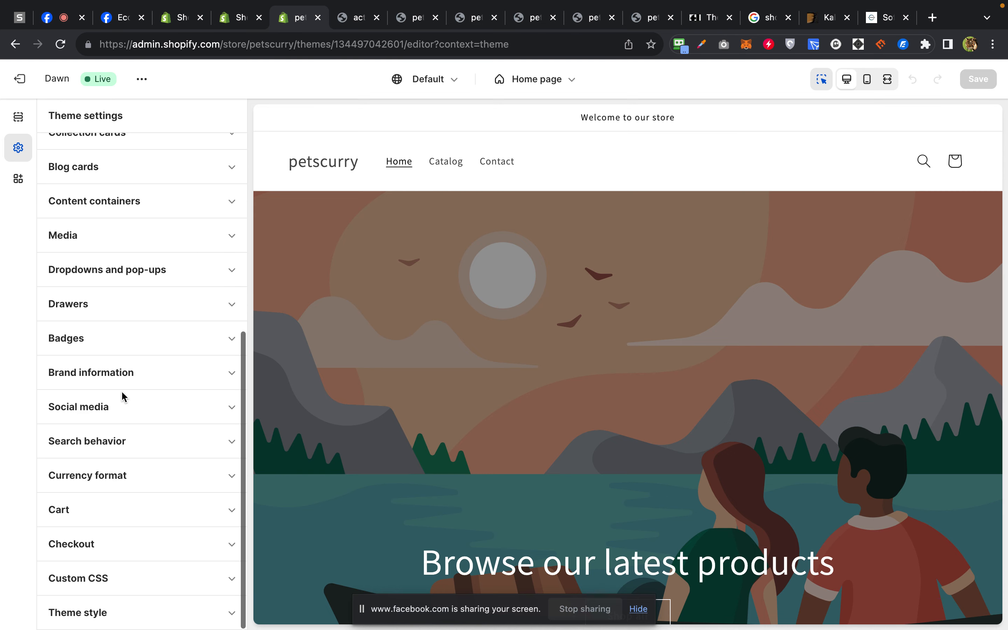
scroll(173, 304, "up", 5)
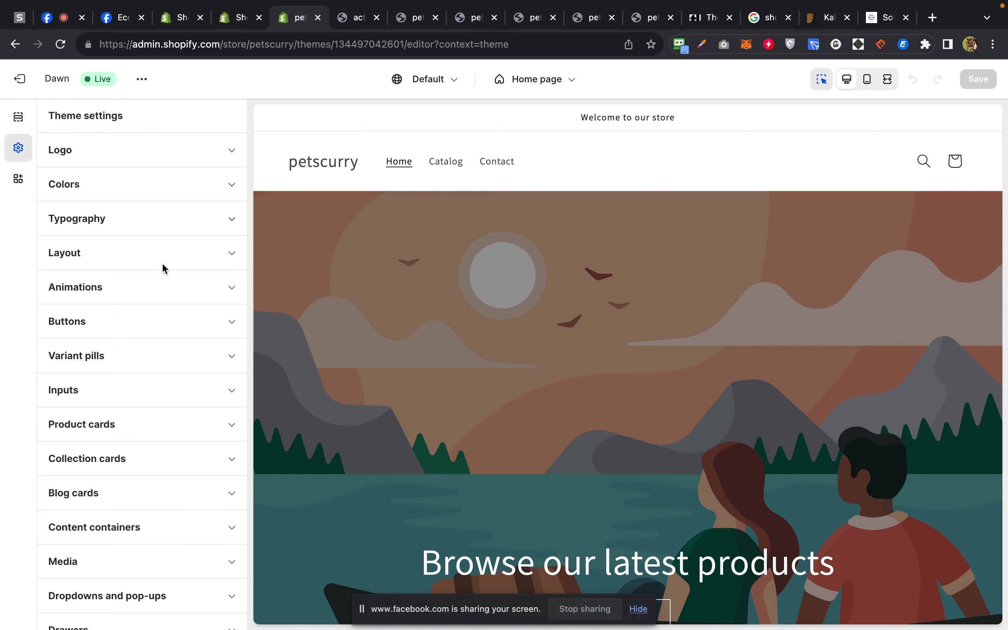
Check Dawn's app embeds and return to the list of home page sections.
left_click(20, 184)
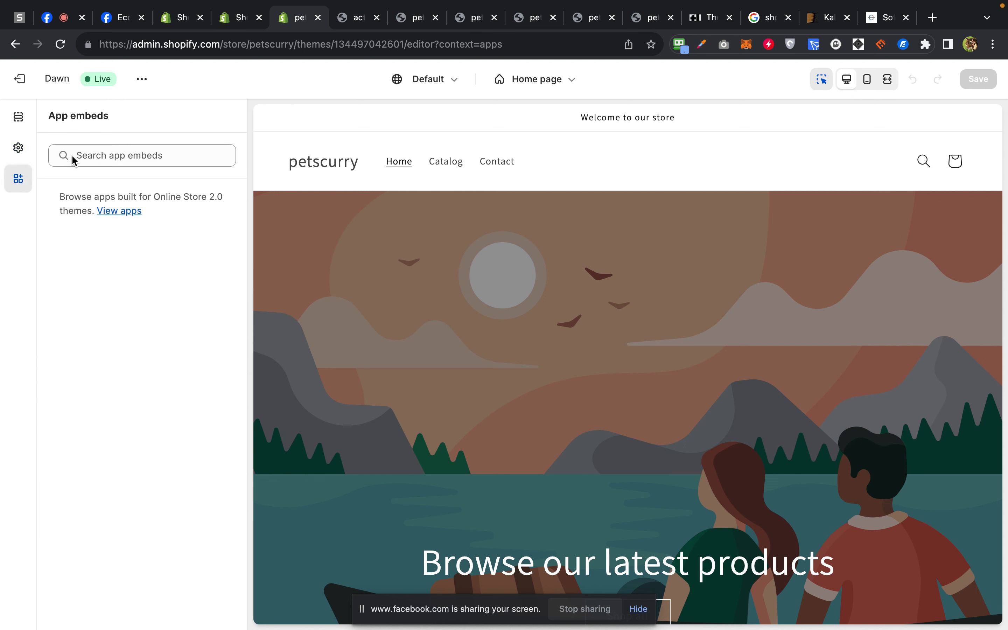
left_click(18, 147)
left_click(19, 112)
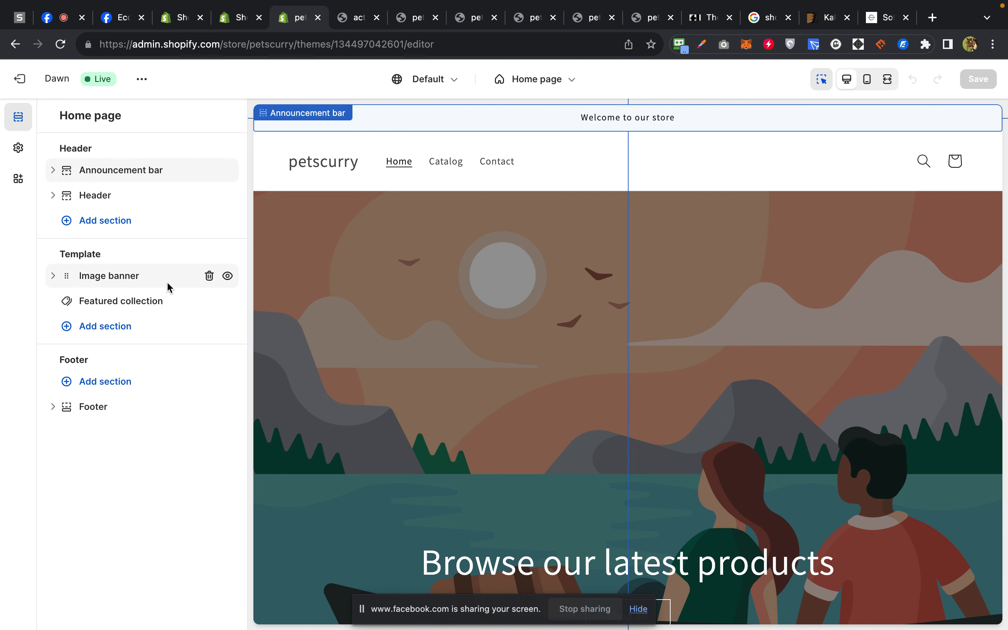
scroll(302, 236, "down", 2)
scroll(379, 259, "up", 2)
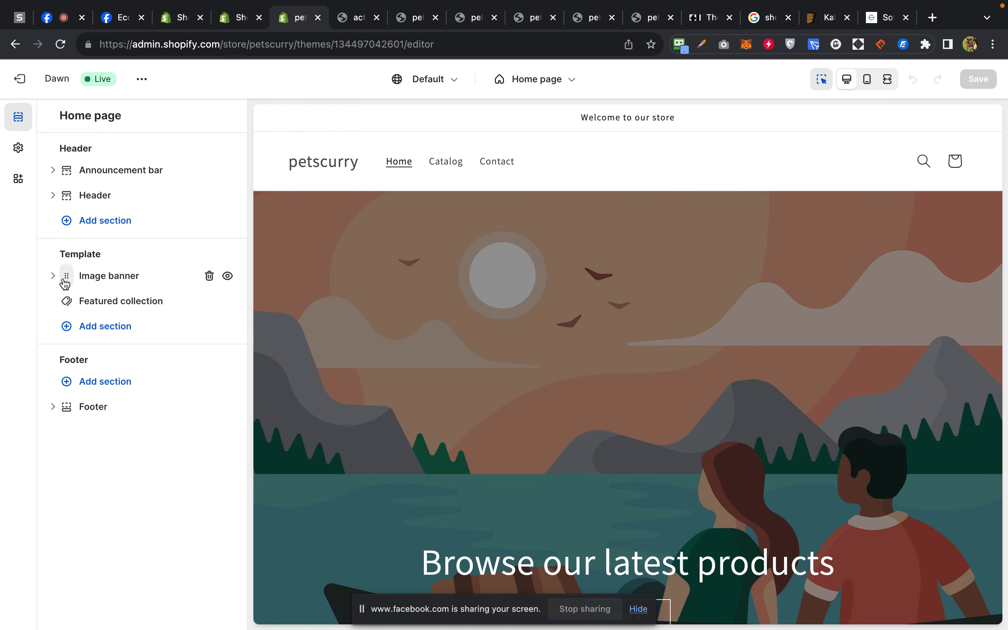
Open the Image banner section's settings and bring up the store library images for its first image.
left_click(53, 275)
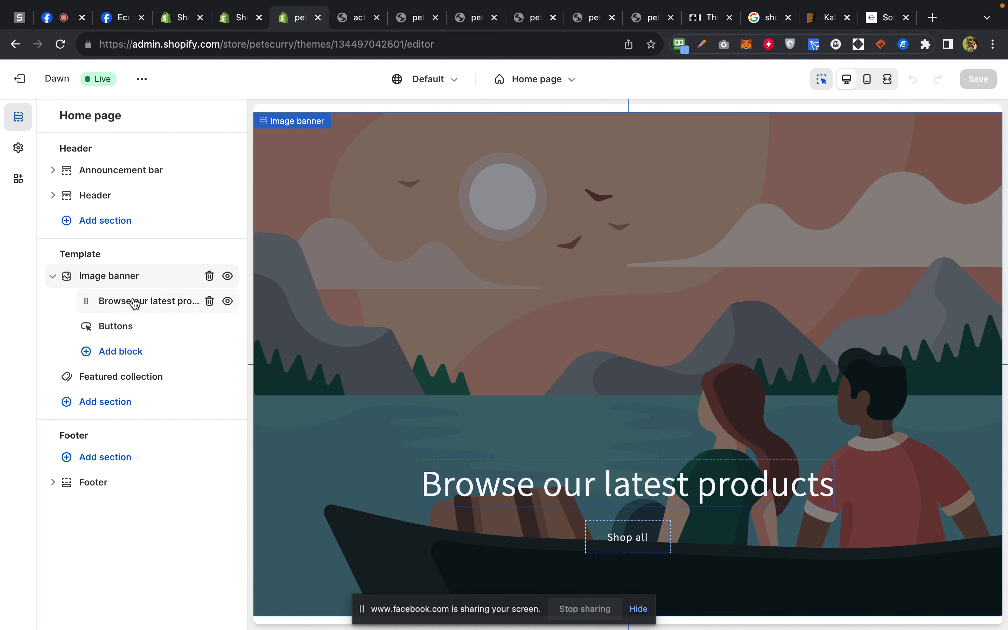
left_click(110, 276)
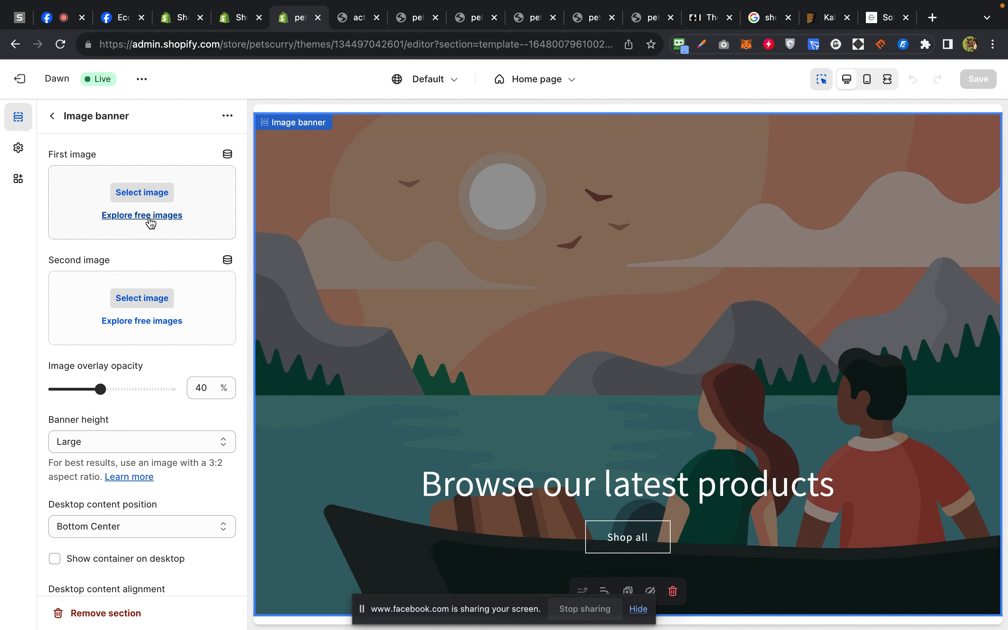
left_click(135, 202)
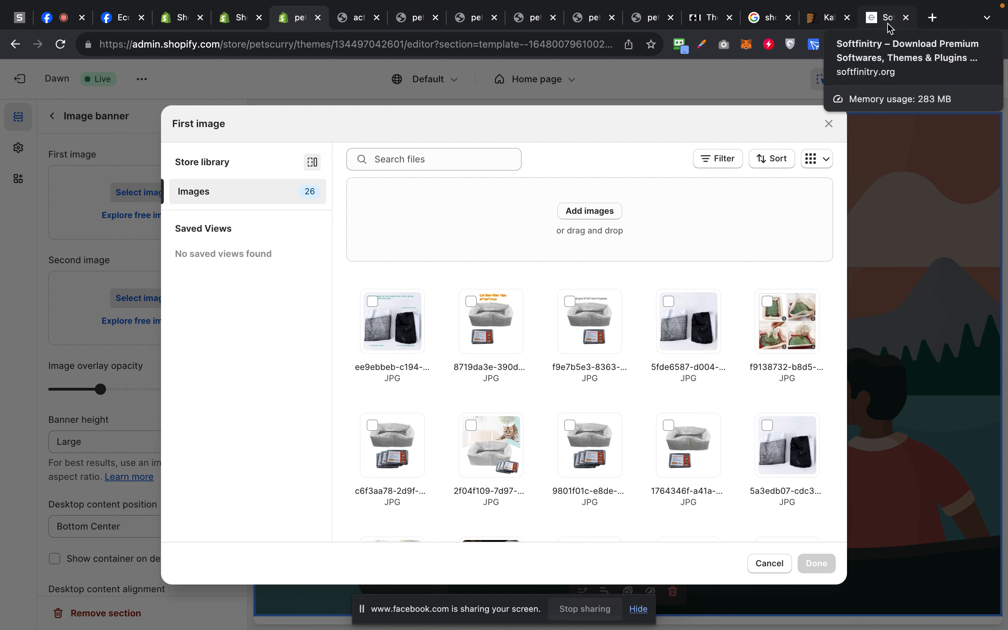
Open pixabay.com in a new browser tab and place that tab directly after the theme editor's tab.
left_click(934, 18)
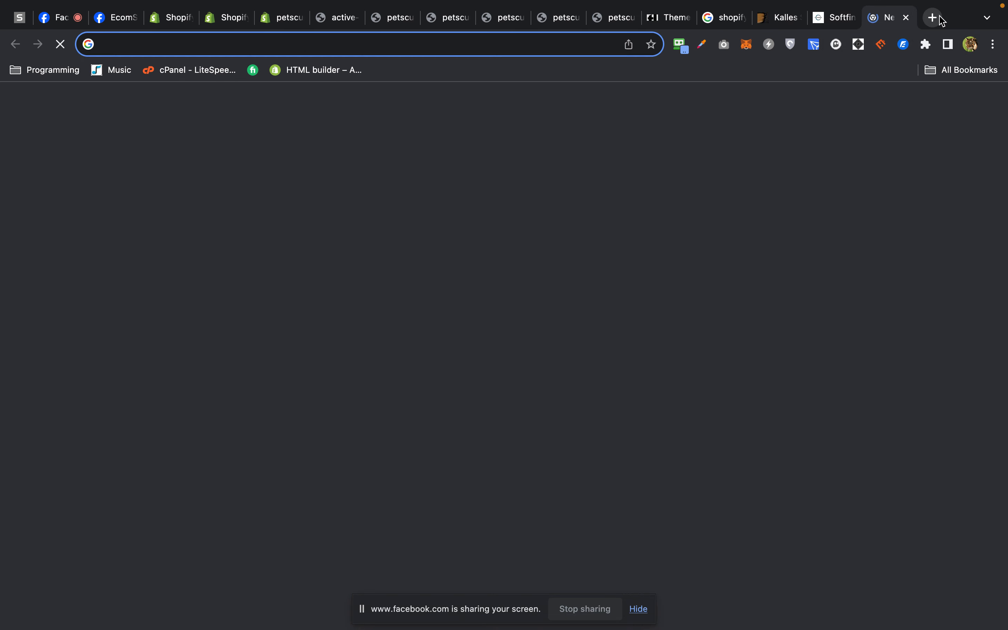
type("pixa")
key("Return")
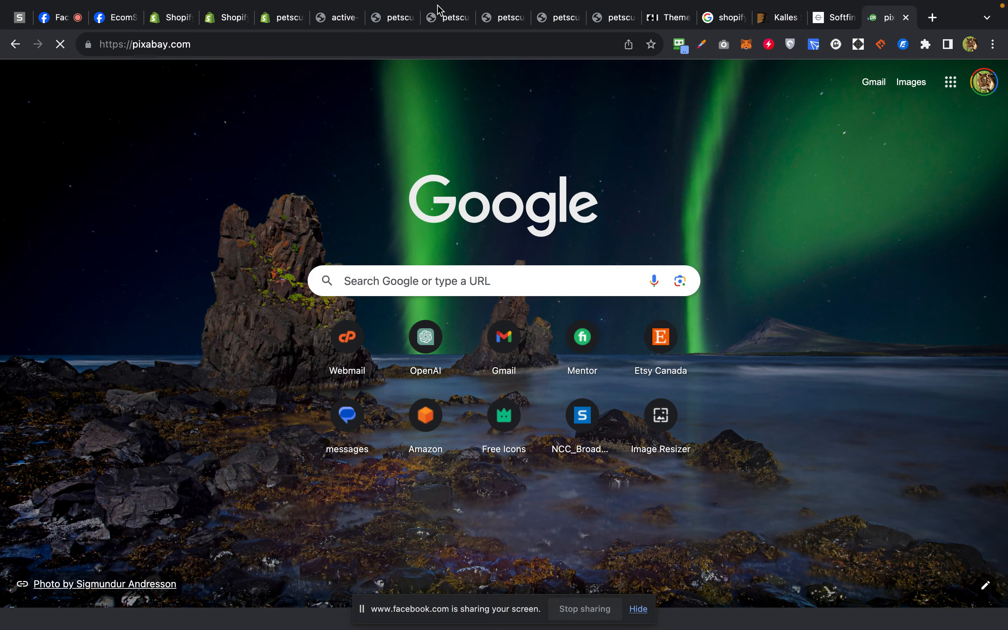
left_click_drag(440, 9, 307, 21)
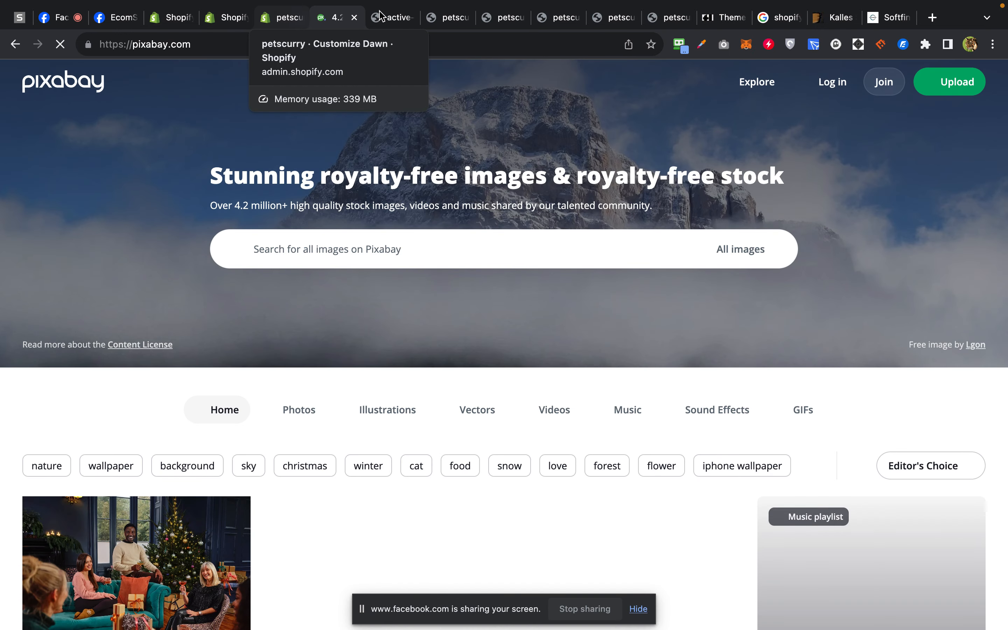
Return to the theme editor and search the free images for the banner's first image with "pet".
left_click(281, 19)
left_click(136, 189)
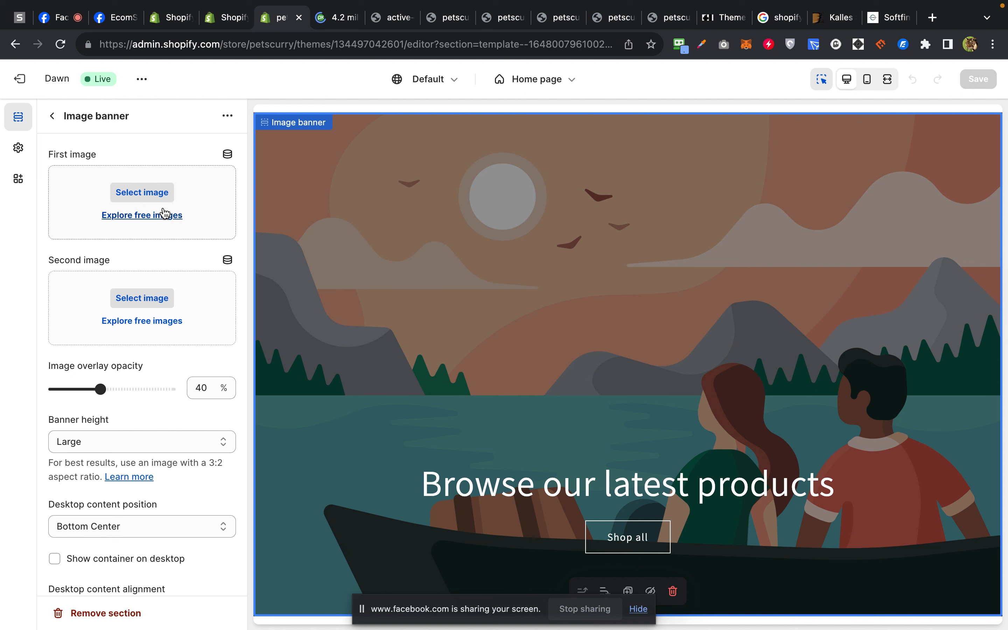
left_click(151, 216)
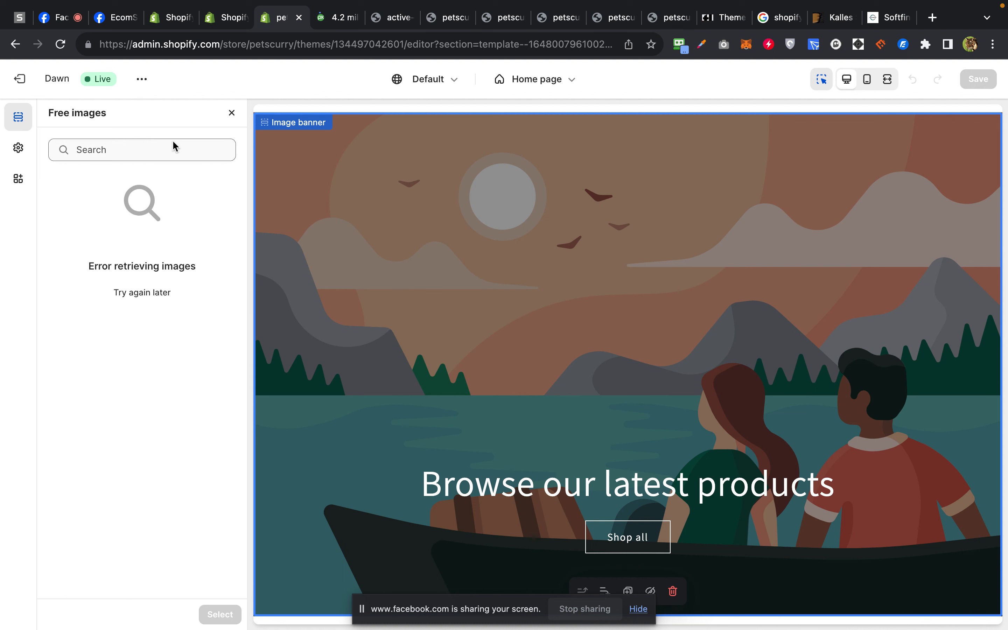
left_click(140, 157)
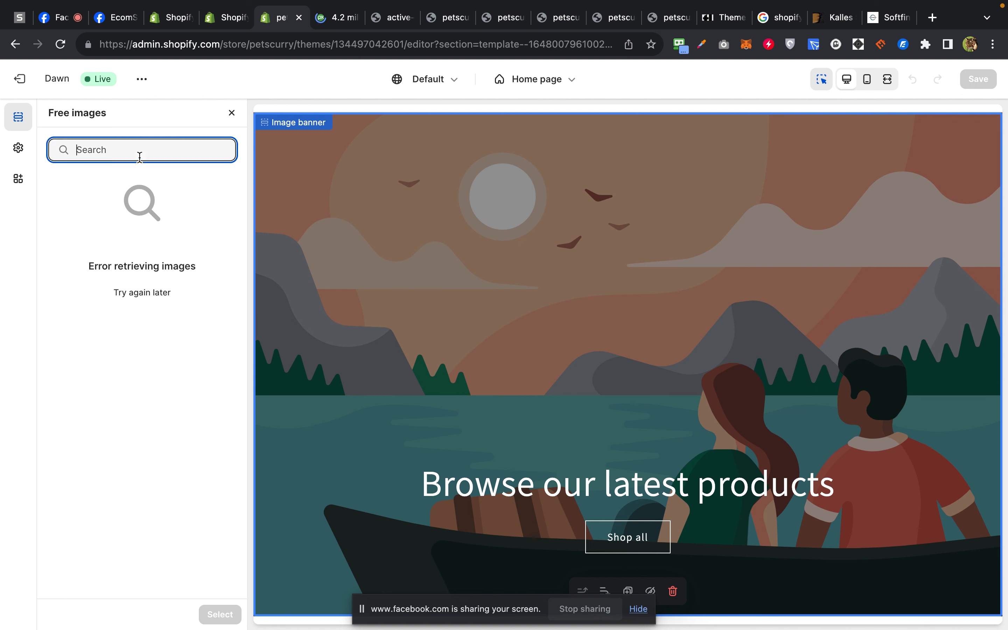
type("pet")
left_click(135, 296)
left_click(140, 153)
left_click(222, 150)
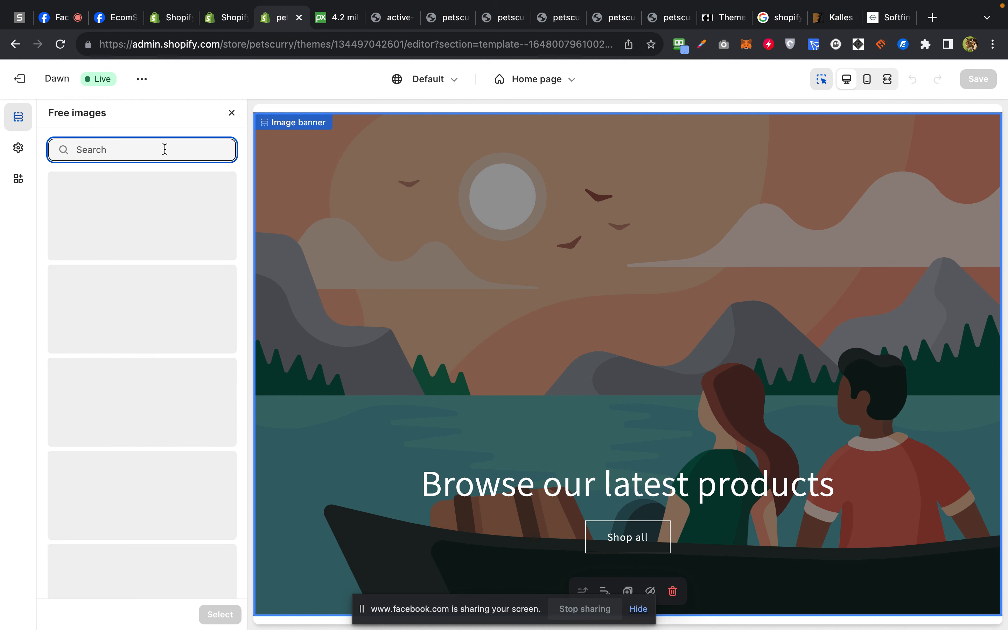
type("pet")
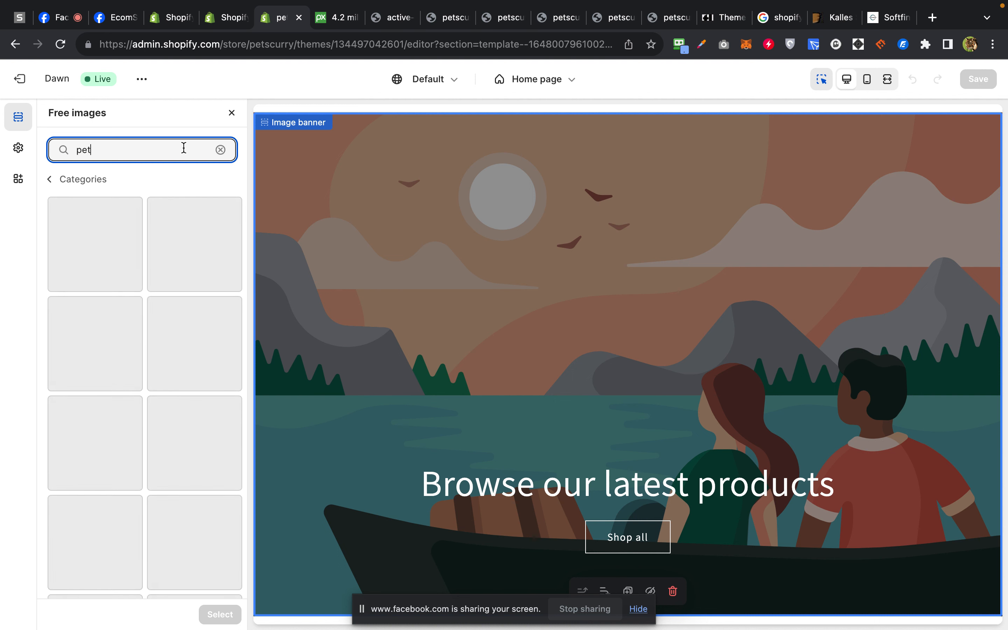
Switch to the Pixabay tab and run a Google search for "shopify burst" in it.
left_click(336, 22)
left_click(327, 44)
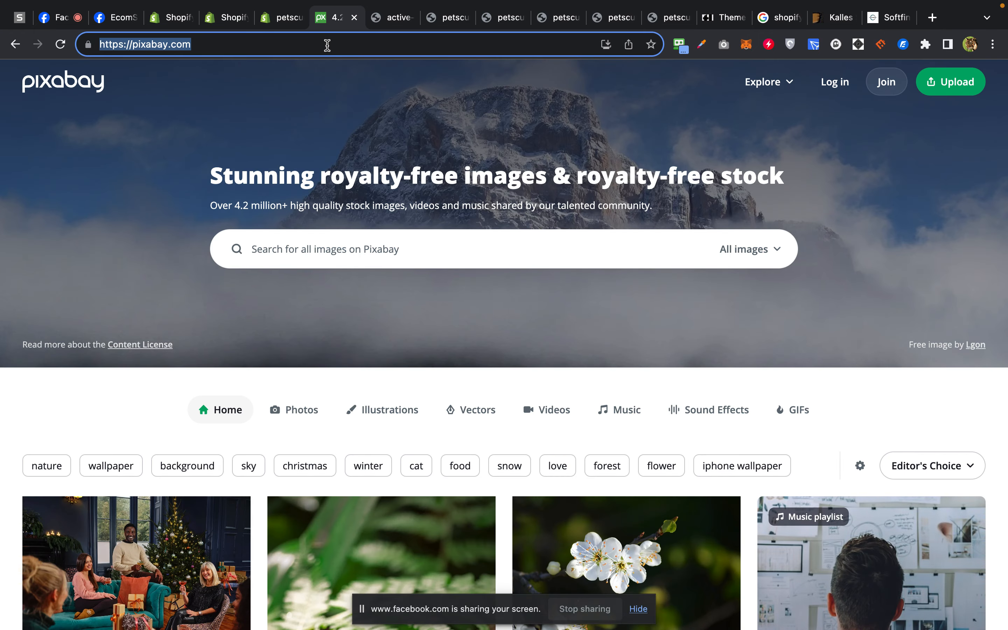
type("shopify bur")
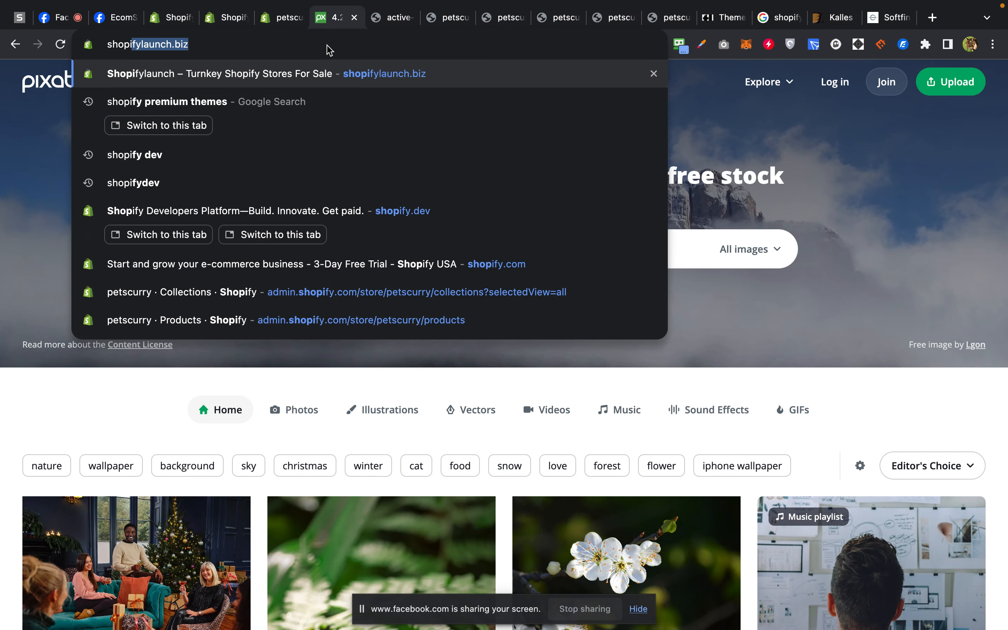
type("st")
key("Return")
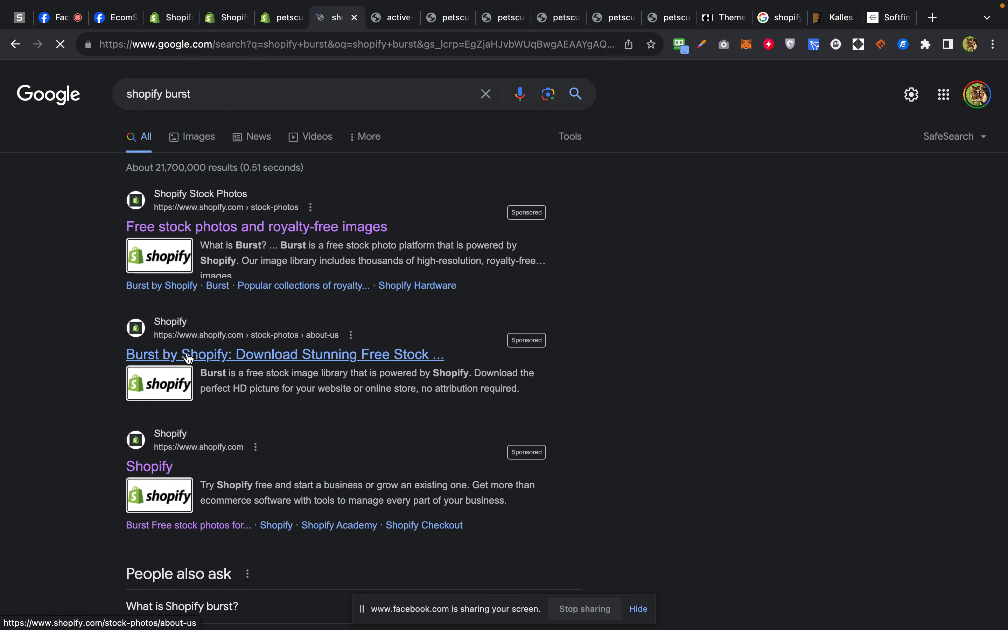
Open the "Burst by Shopify" stock photo result in a new tab and return to the search results.
scroll(188, 359, "down", 1)
scroll(188, 357, "down", 5)
scroll(187, 355, "up", 6)
left_click(197, 358)
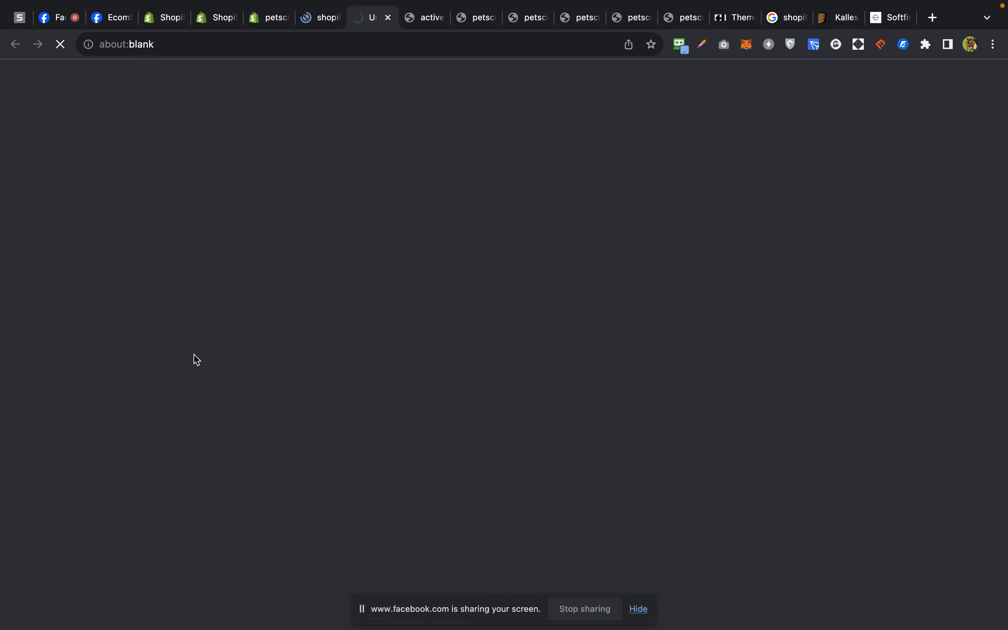
left_click(329, 16)
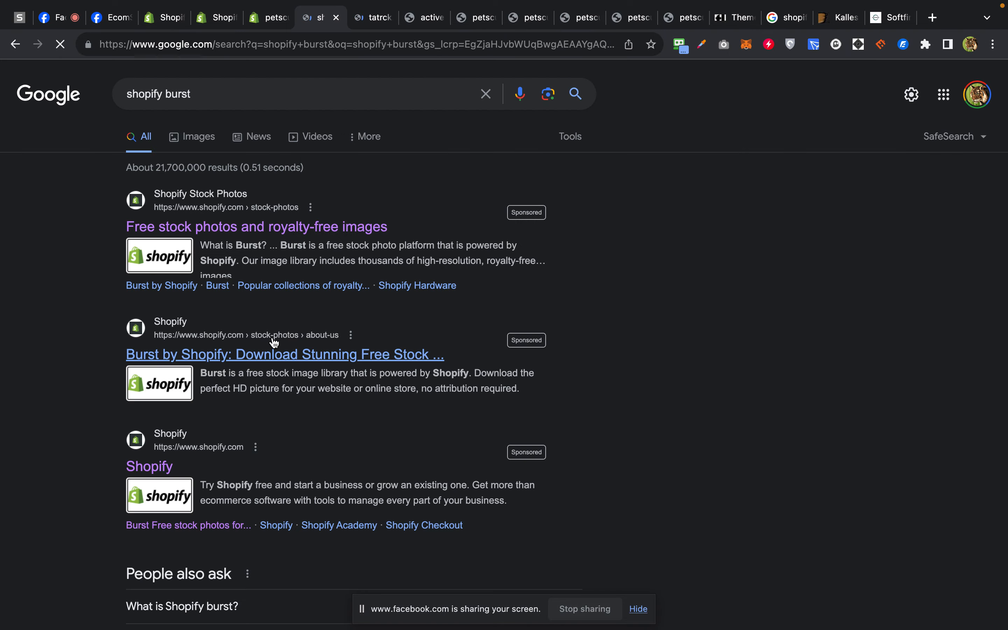
Open another Shopify Burst result from further down the list in a new tab and go back to the results.
scroll(274, 342, "down", 2)
scroll(274, 343, "down", 10)
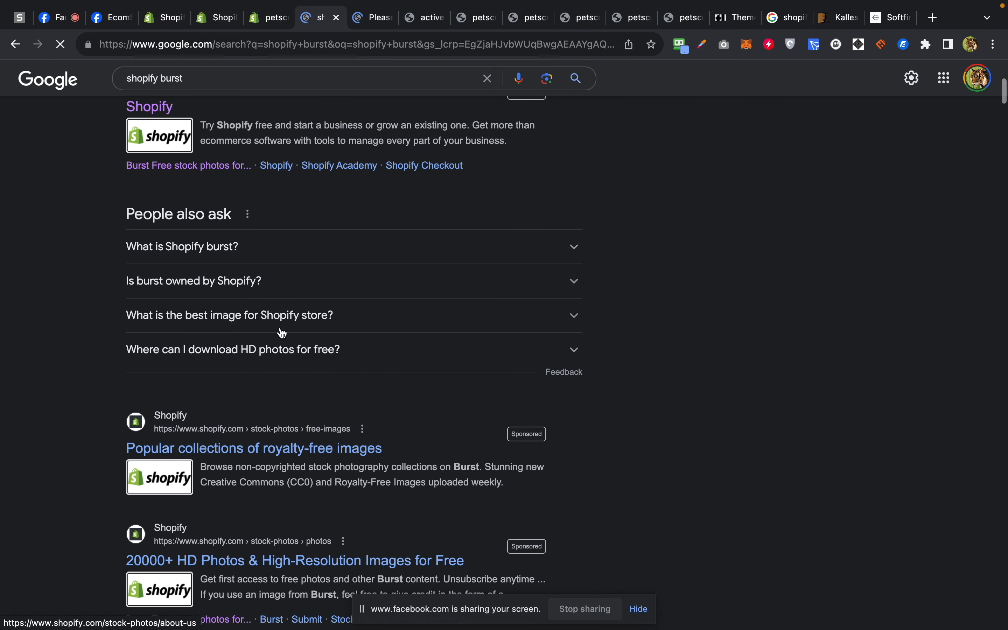
scroll(281, 332, "down", 4)
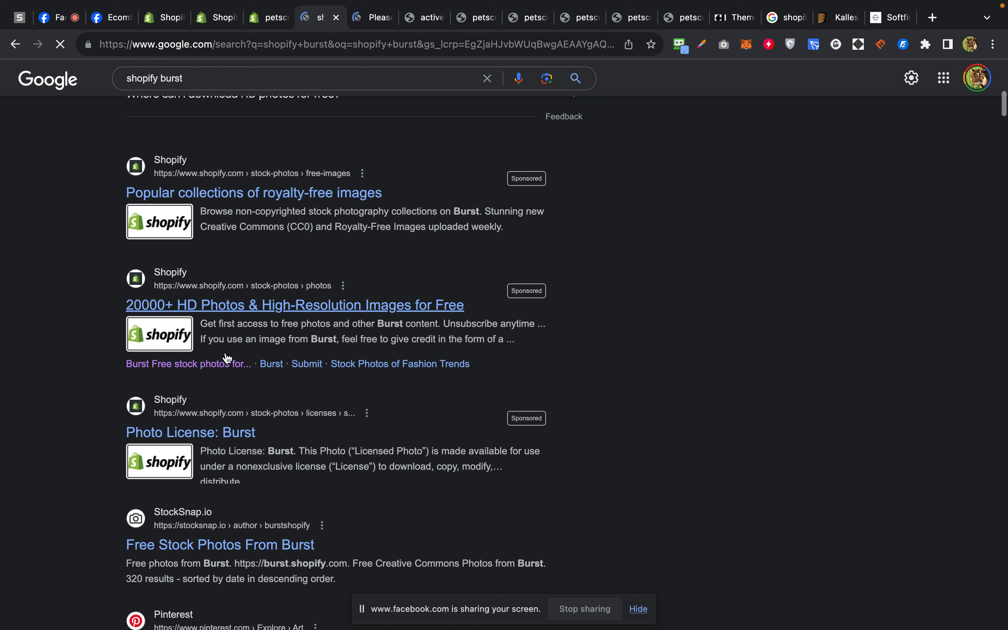
left_click(215, 439)
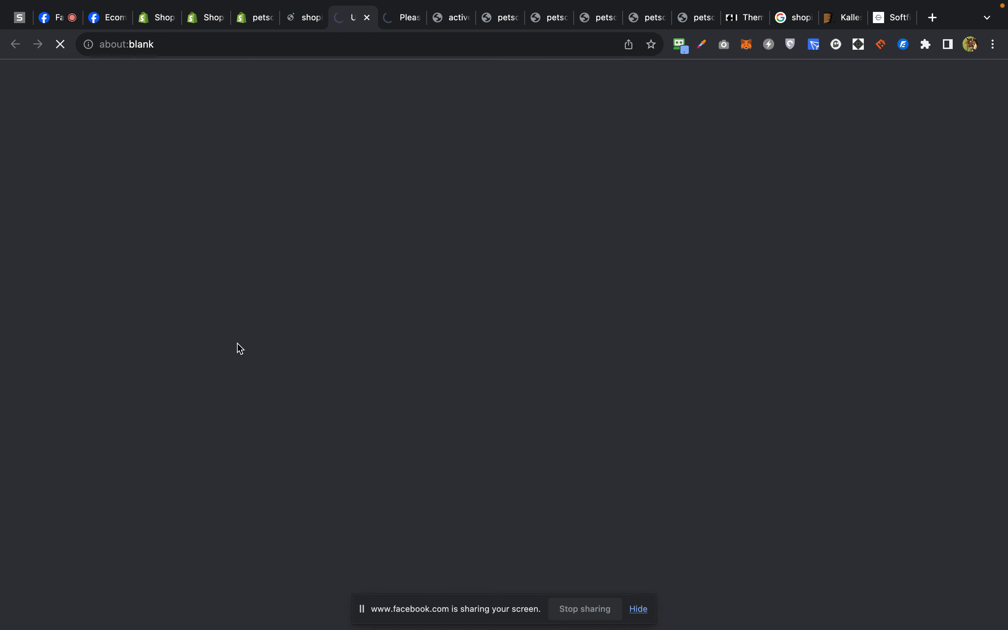
left_click(337, 41)
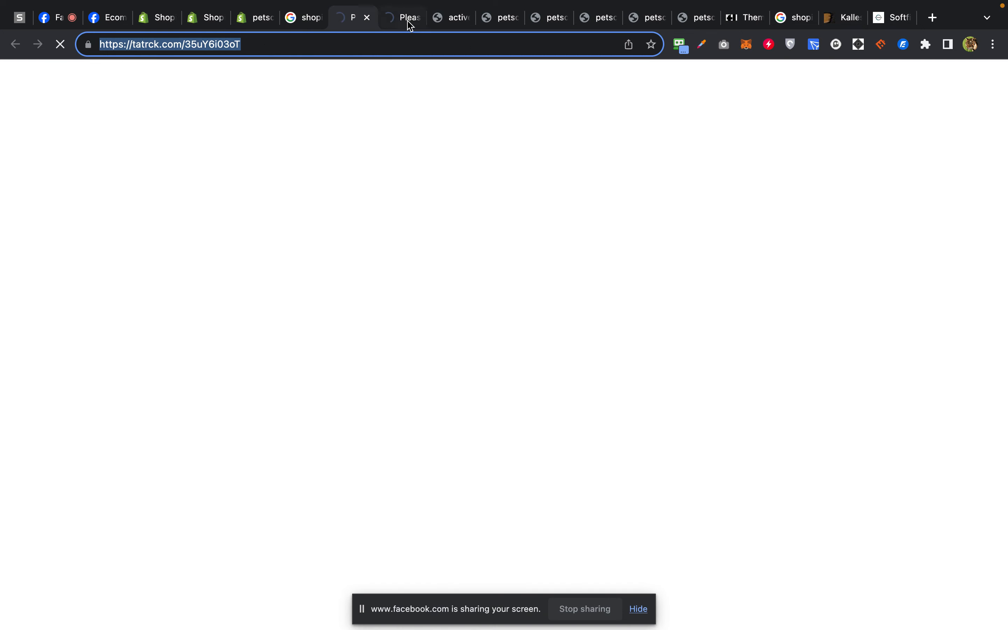
left_click(307, 19)
Look through the remaining Burst results and change the Google search to "shopify free images".
scroll(396, 261, "down", 10)
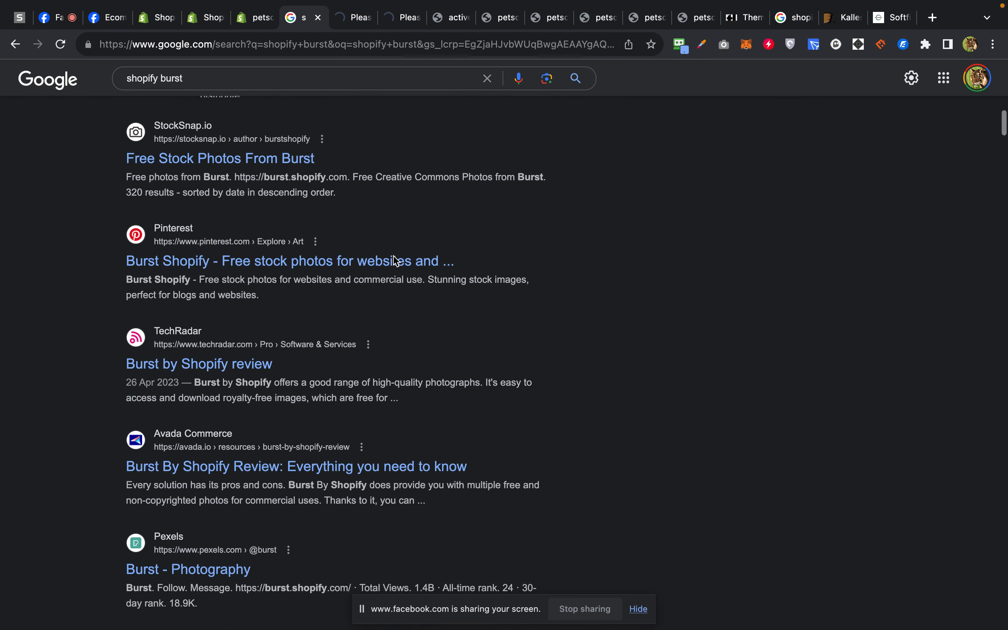
scroll(393, 255, "down", 3)
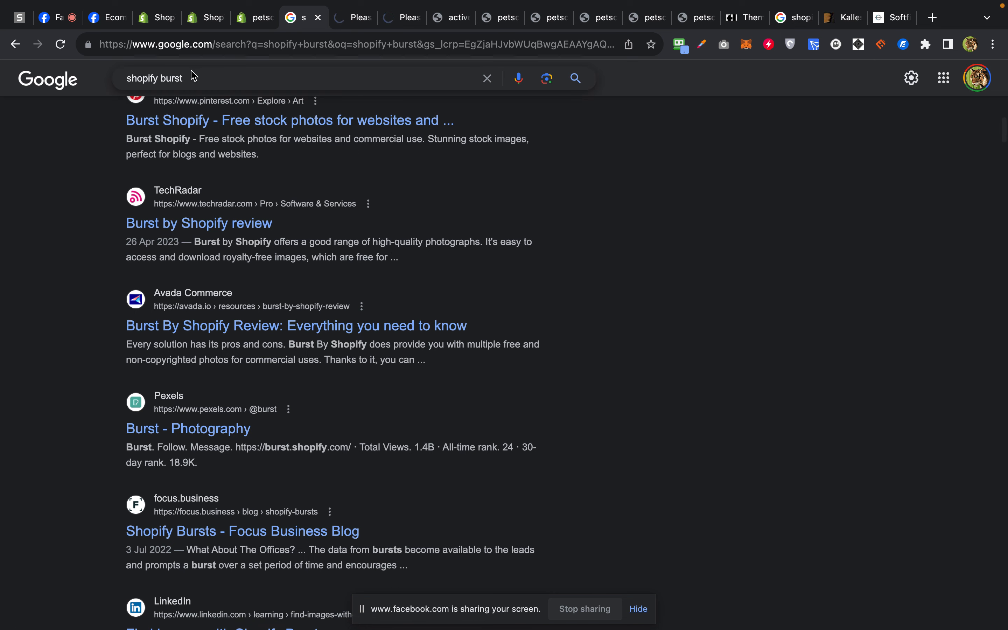
double_click(179, 77)
type("fr")
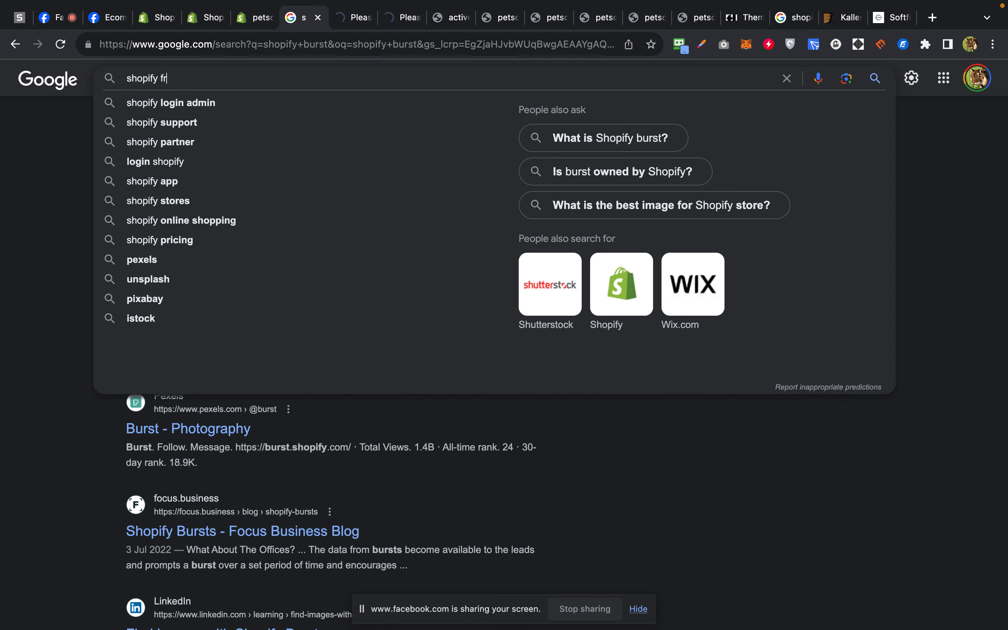
type("ee images")
key("Return")
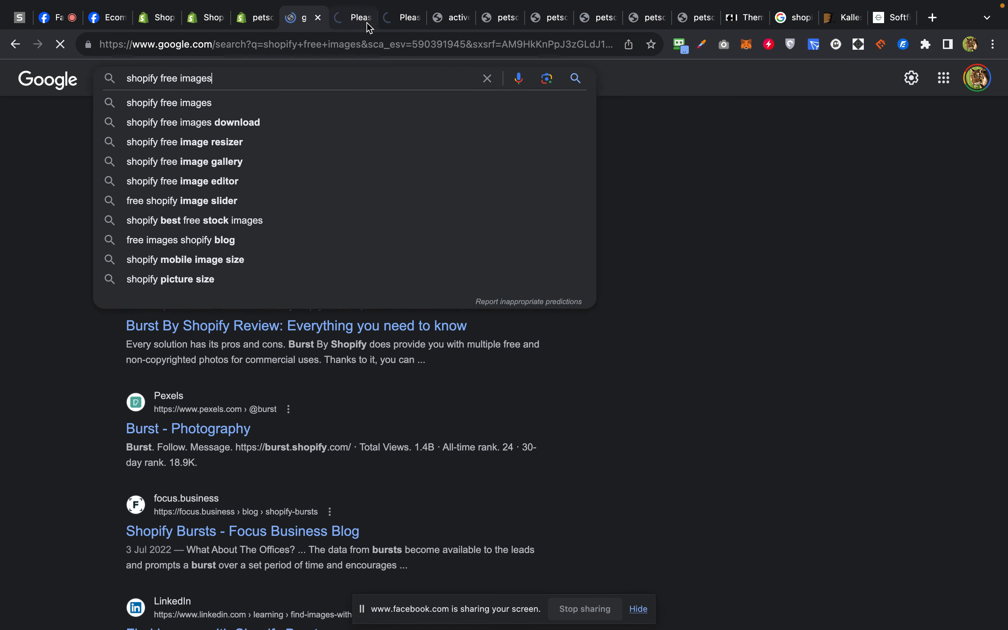
Close the two loading Burst tabs and return to the "shopify free images" search results.
left_click(369, 25)
left_click(368, 24)
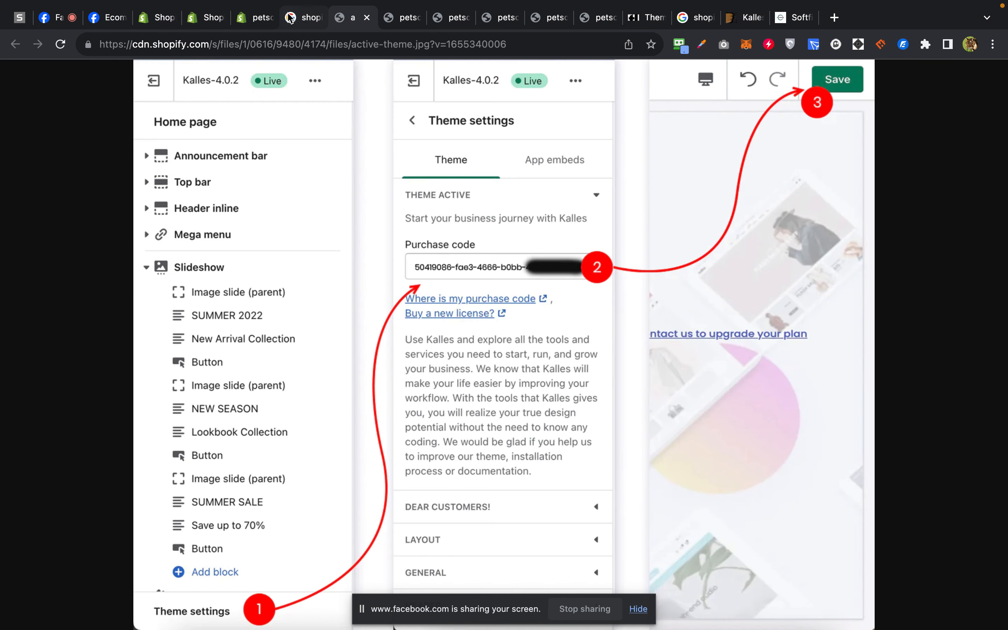
left_click(291, 18)
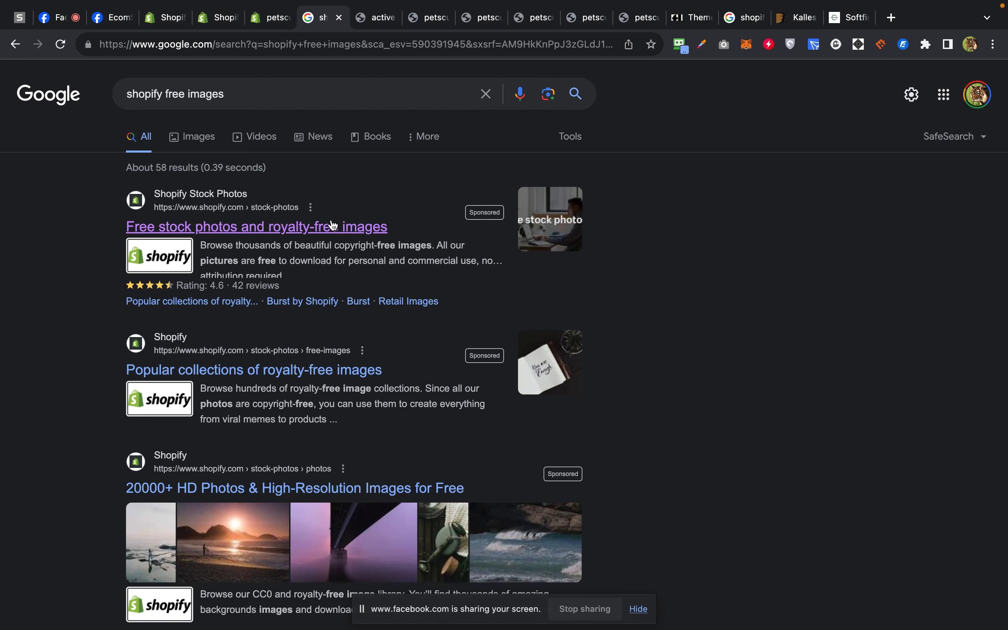
Open Unsplash's "1000+ Shopify Pictures" result in a new tab and look through the remaining search results.
scroll(331, 225, "down", 7)
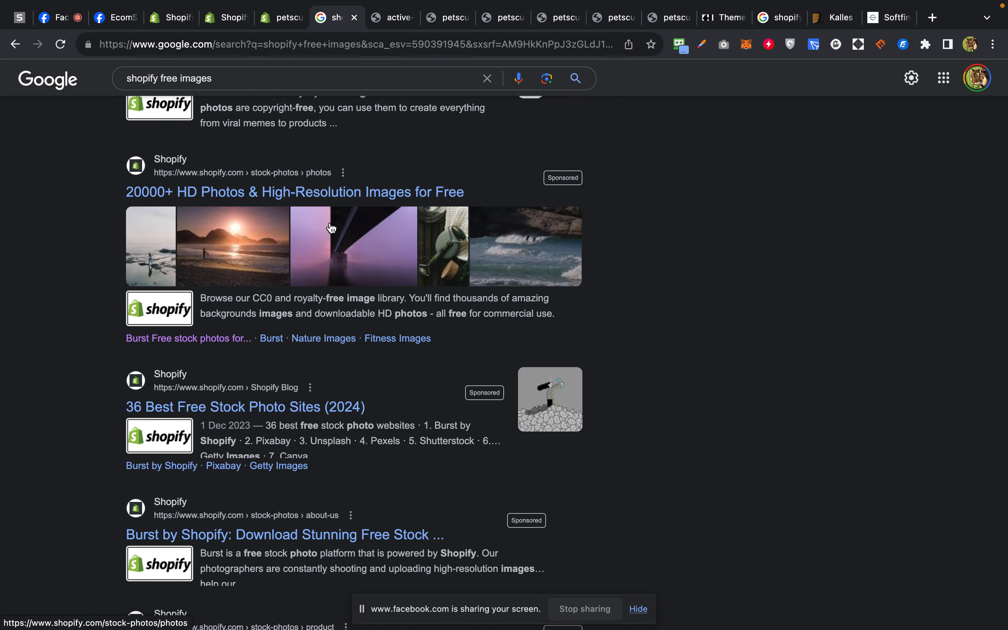
scroll(332, 225, "down", 2)
scroll(332, 227, "down", 10)
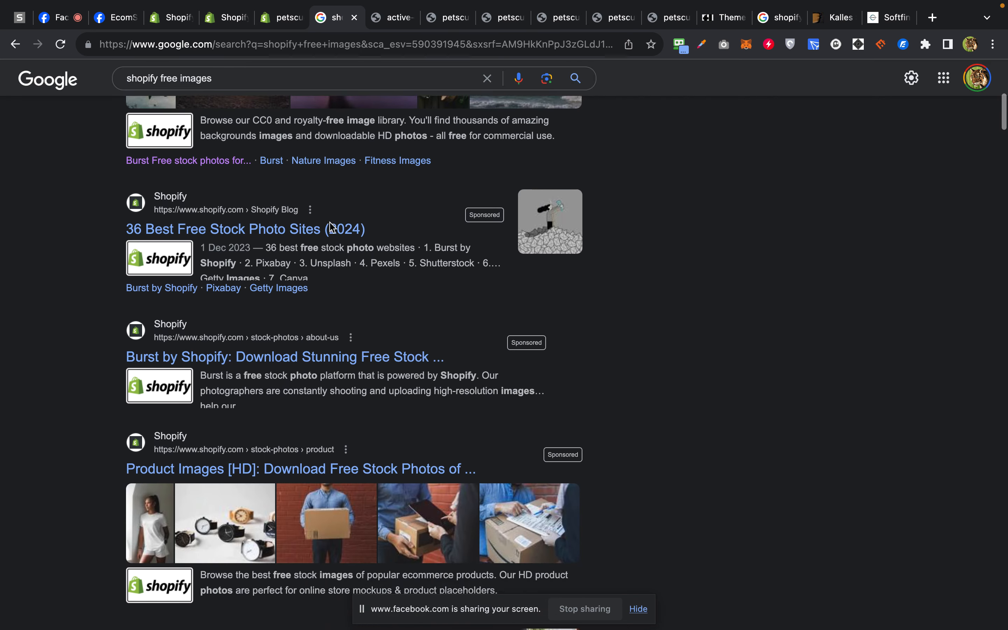
scroll(331, 221, "down", 2)
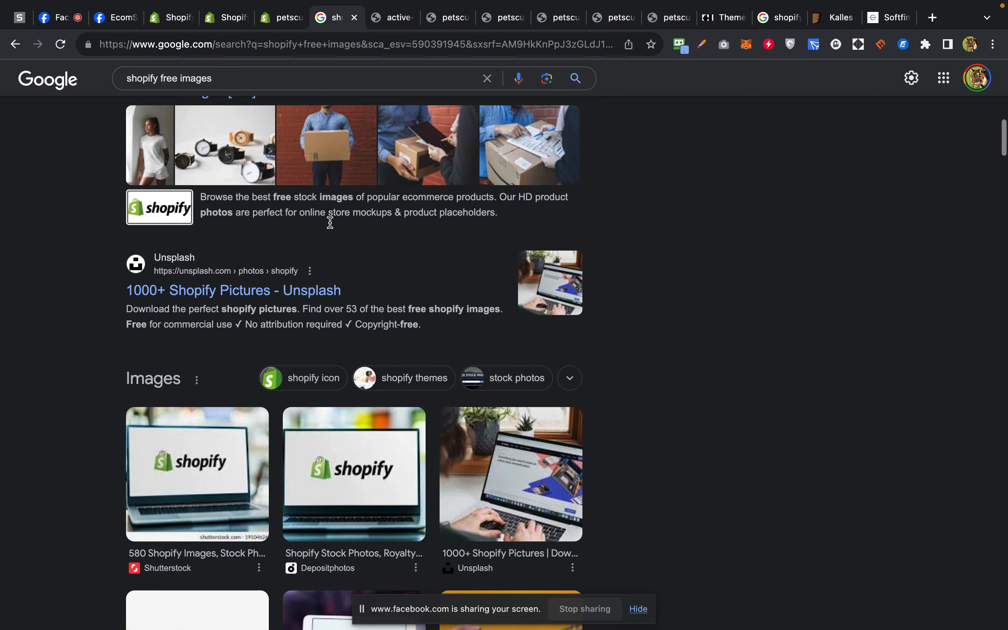
right_click(283, 220)
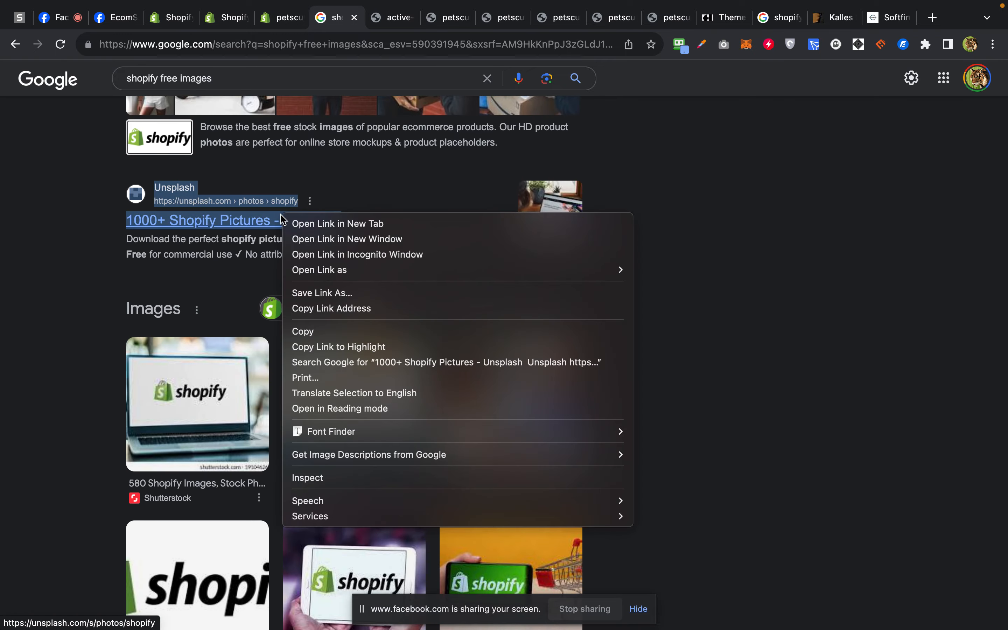
left_click(294, 220)
scroll(293, 227, "down", 5)
scroll(293, 227, "down", 12)
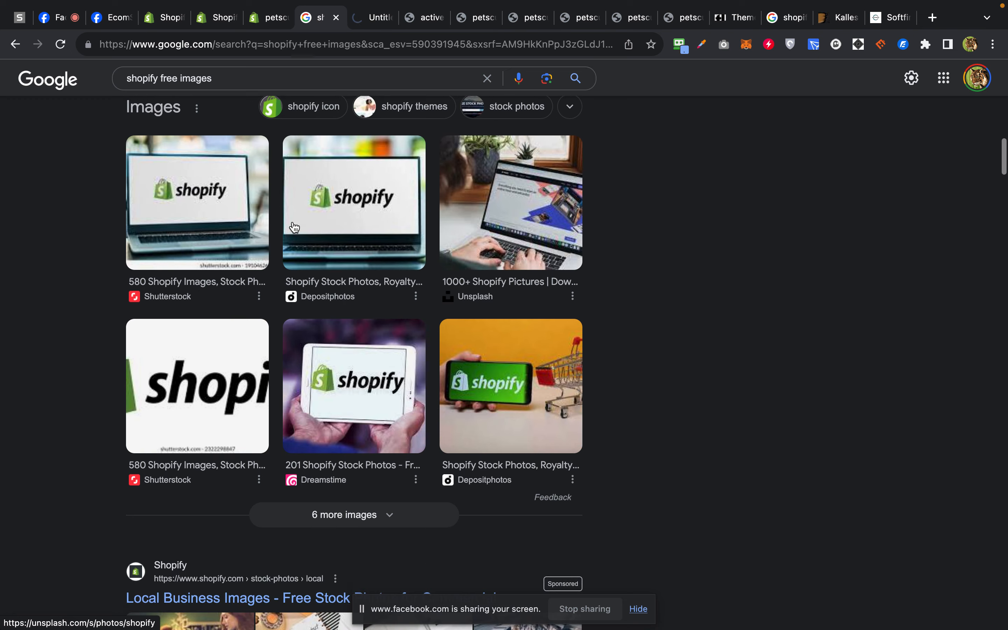
scroll(296, 227, "down", 5)
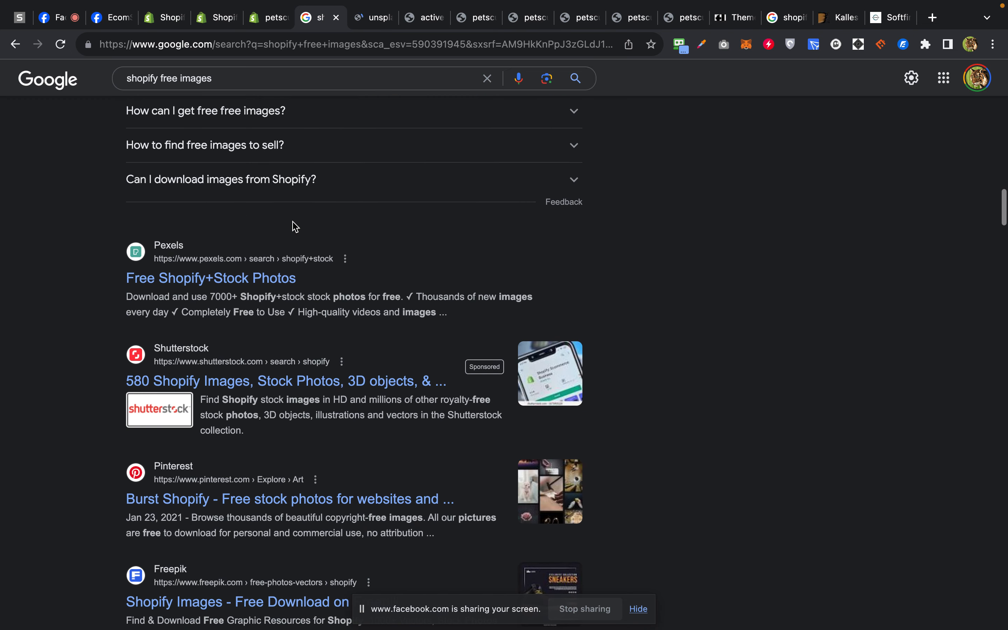
Switch to the Unsplash results and search its photos for "pet".
left_click(370, 25)
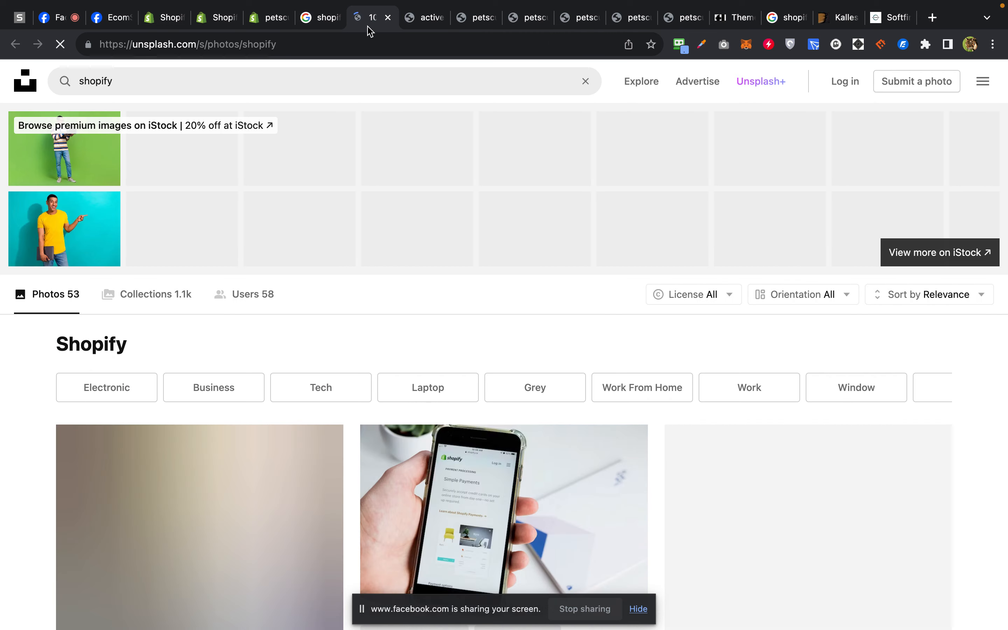
left_click(285, 87)
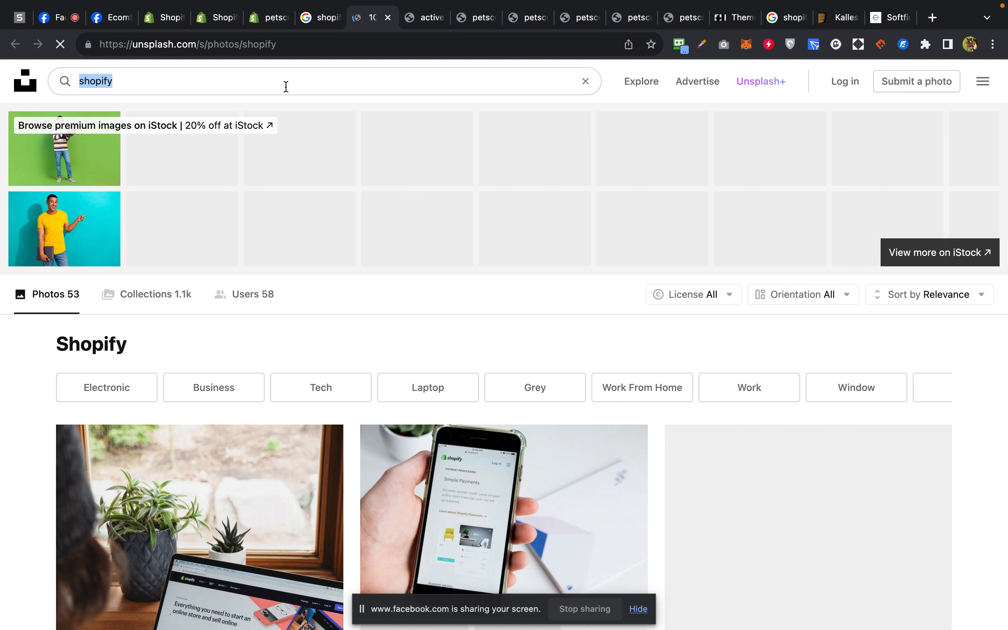
type("pet")
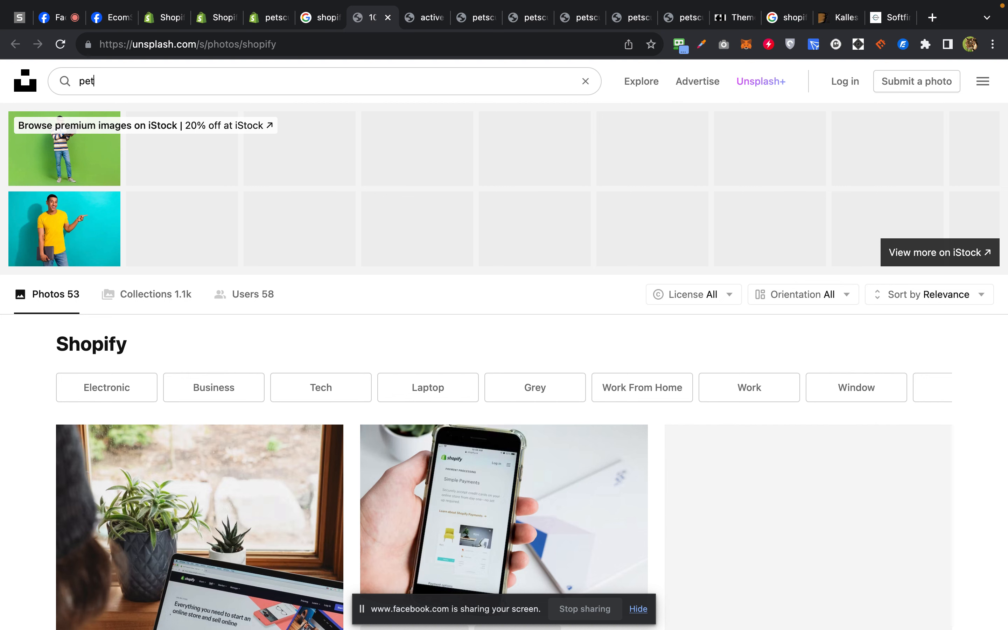
key("Return")
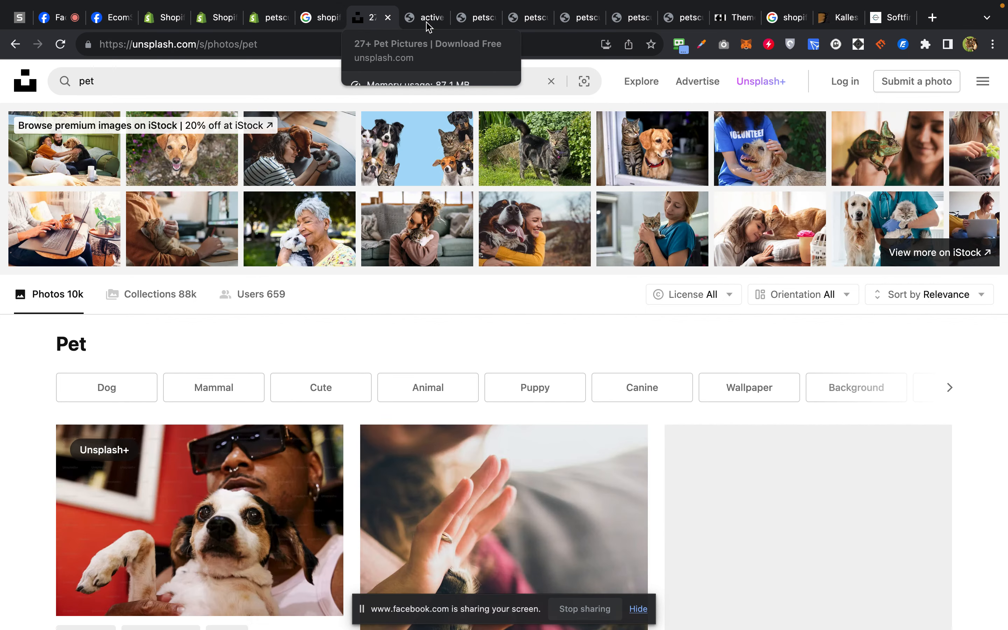
Load pixabay.com in the tab showing the Kalles theme activation picture.
left_click(427, 19)
left_click(394, 44)
type("pixabay.com")
key("Return")
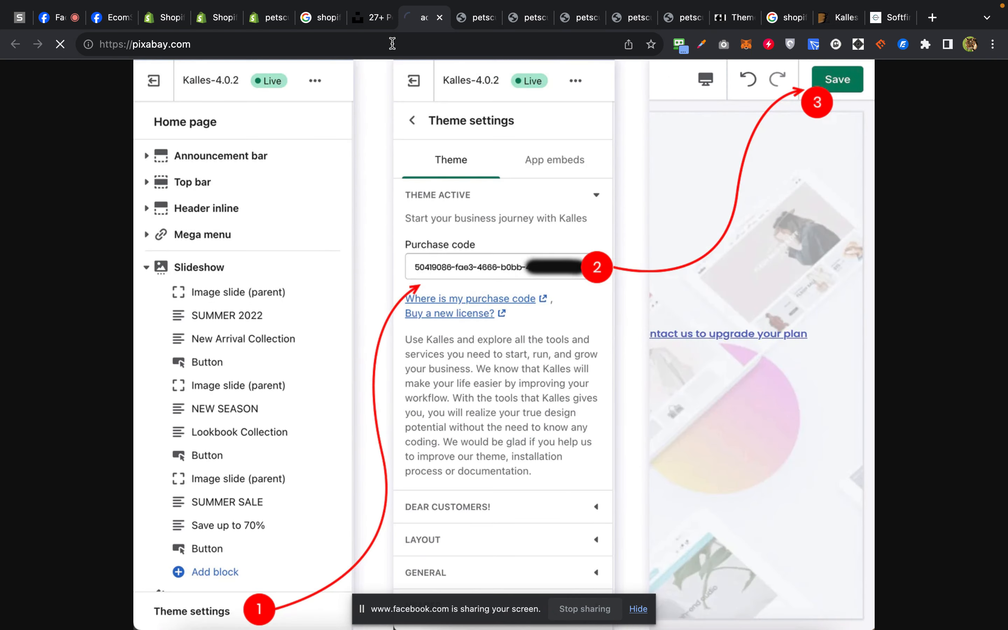
Download Unsplash's photo of the black pug in a yellow raincoat to the Downloads folder.
left_click(374, 20)
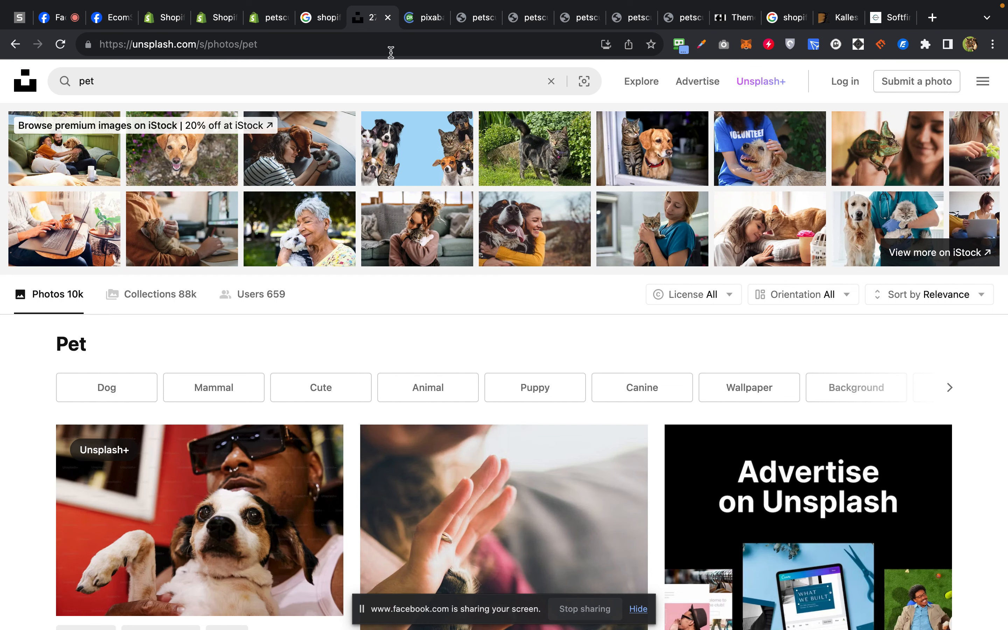
scroll(467, 383, "down", 5)
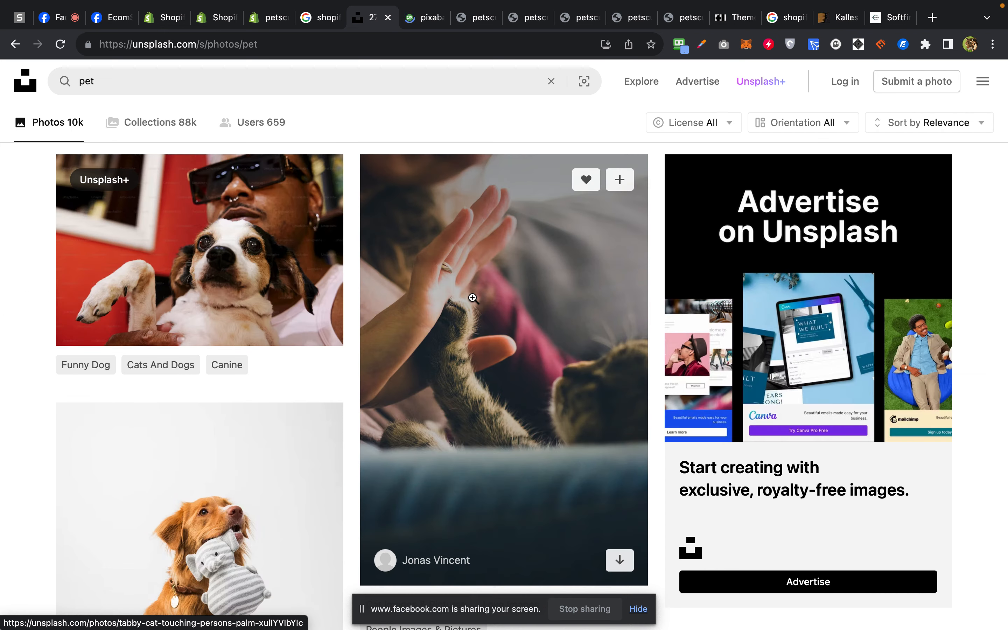
scroll(473, 299, "down", 8)
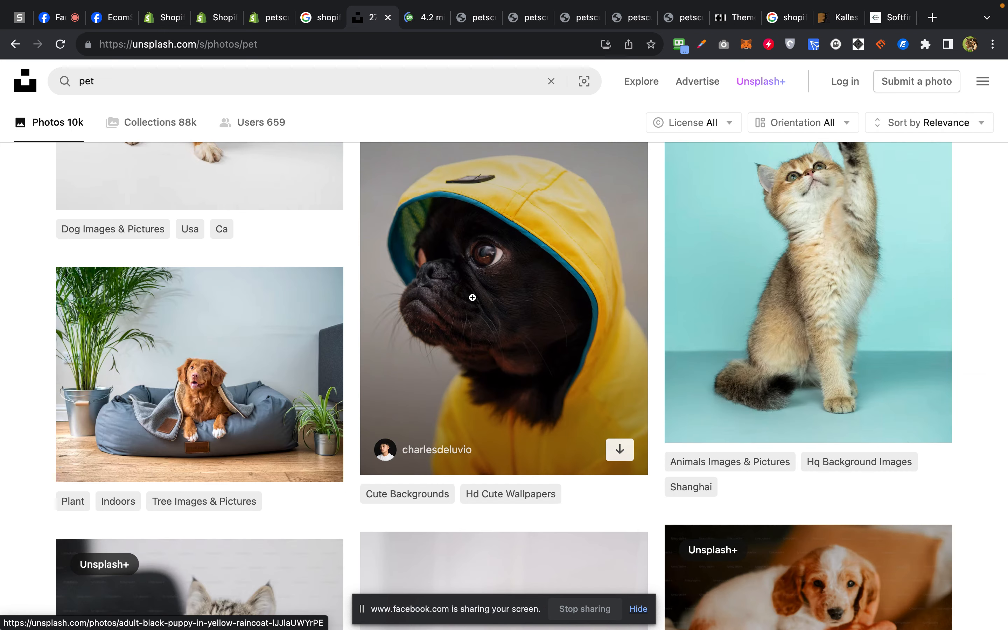
left_click(618, 451)
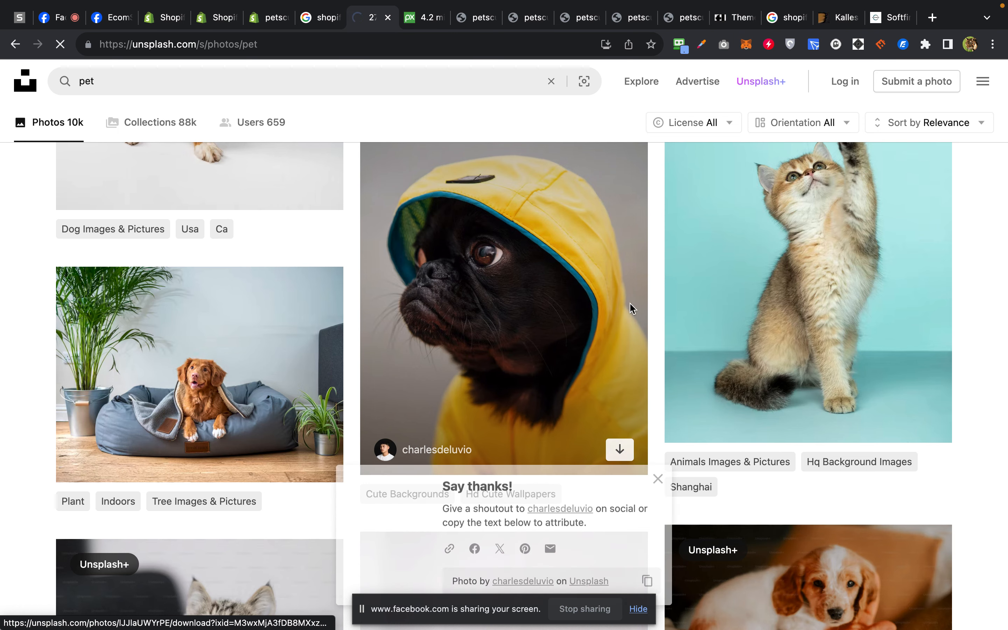
scroll(321, 257, "down", 4)
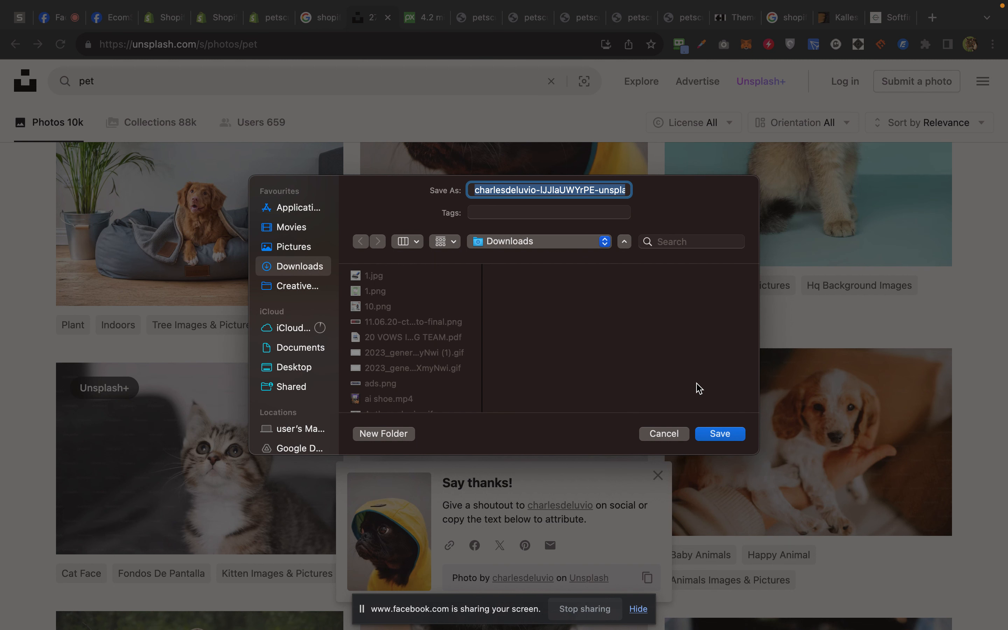
left_click(701, 435)
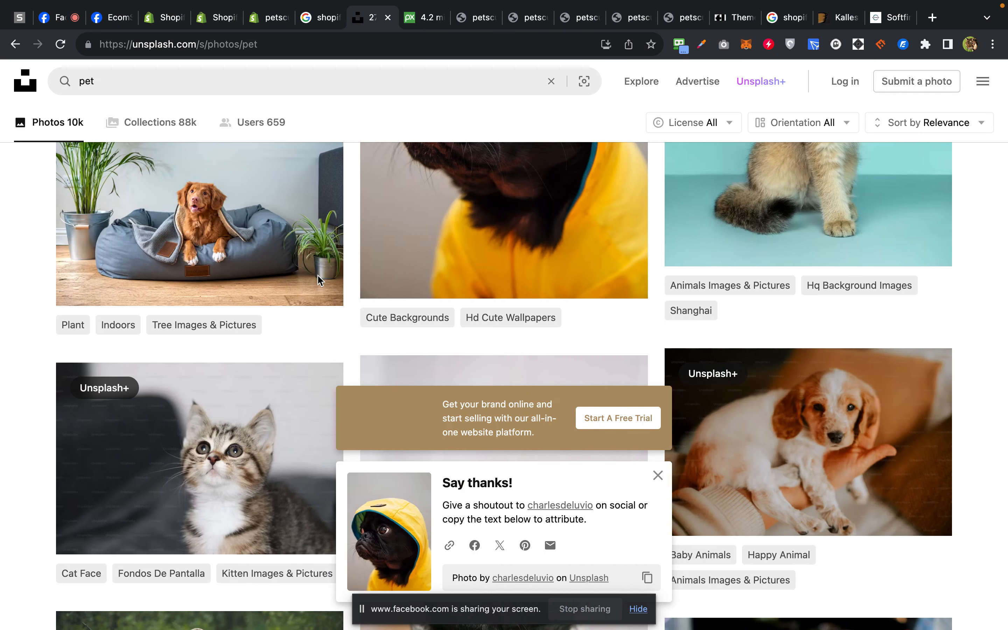
Download Unsplash's photo of the brown dog on the blue pet bed to the Downloads folder.
scroll(316, 278, "up", 2)
left_click(315, 357)
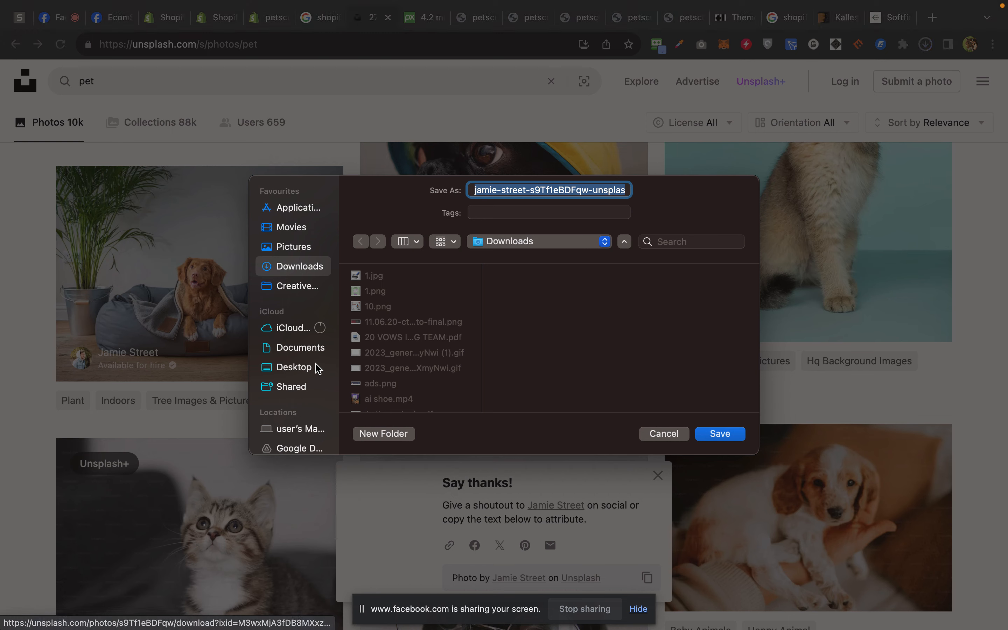
left_click(728, 435)
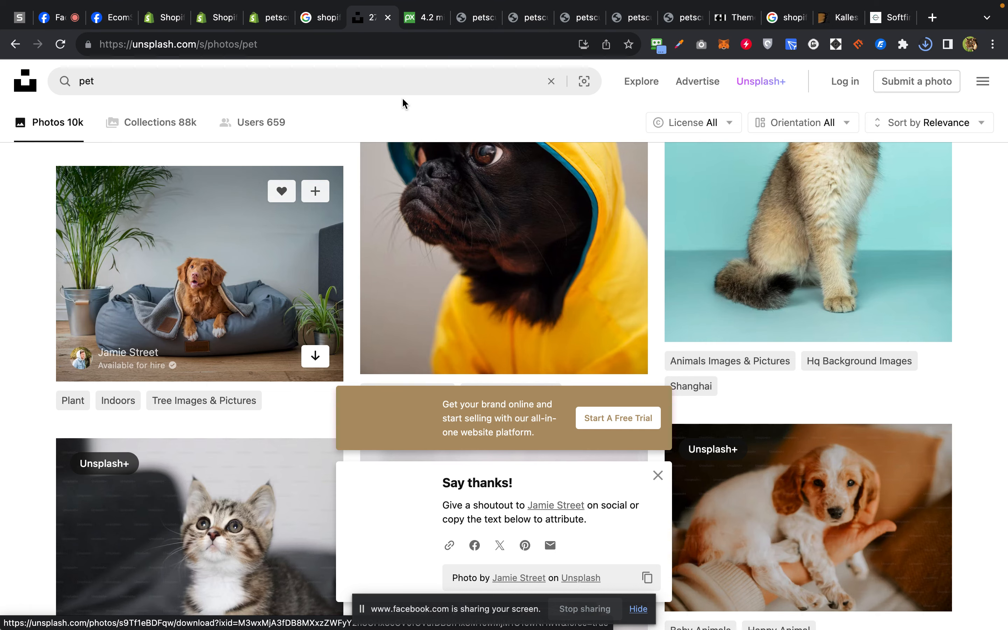
Return to the theme editor and upload the downloaded pug photo to the store library through the Image banner's first image picker.
left_click(261, 18)
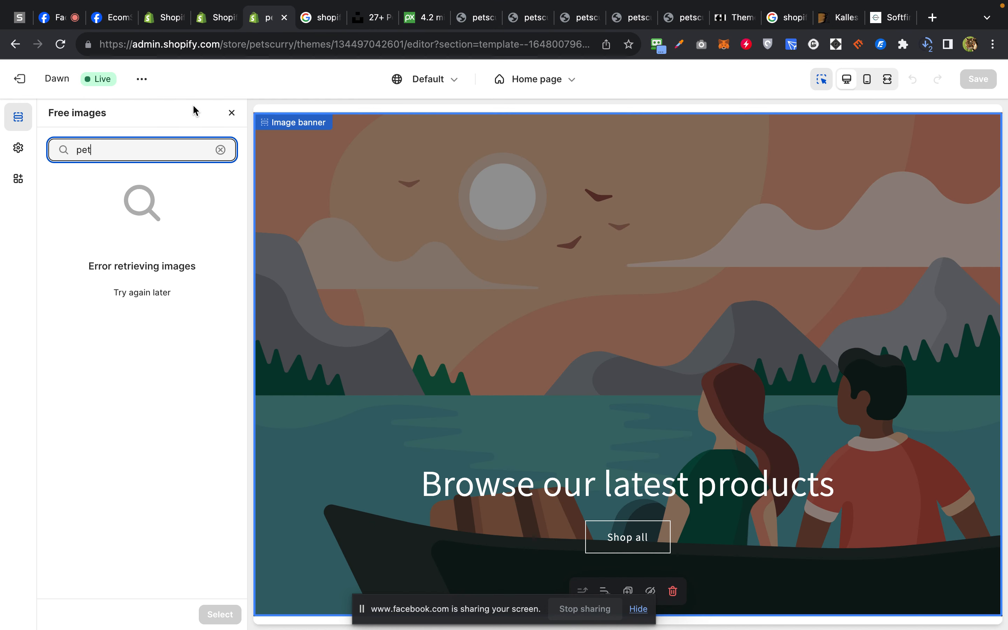
left_click(231, 113)
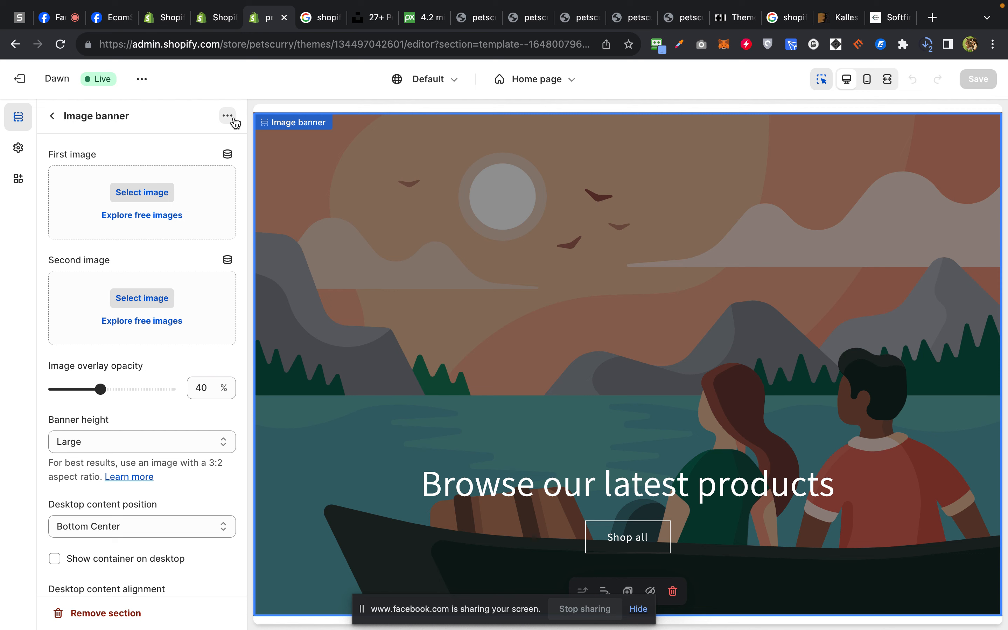
left_click(142, 193)
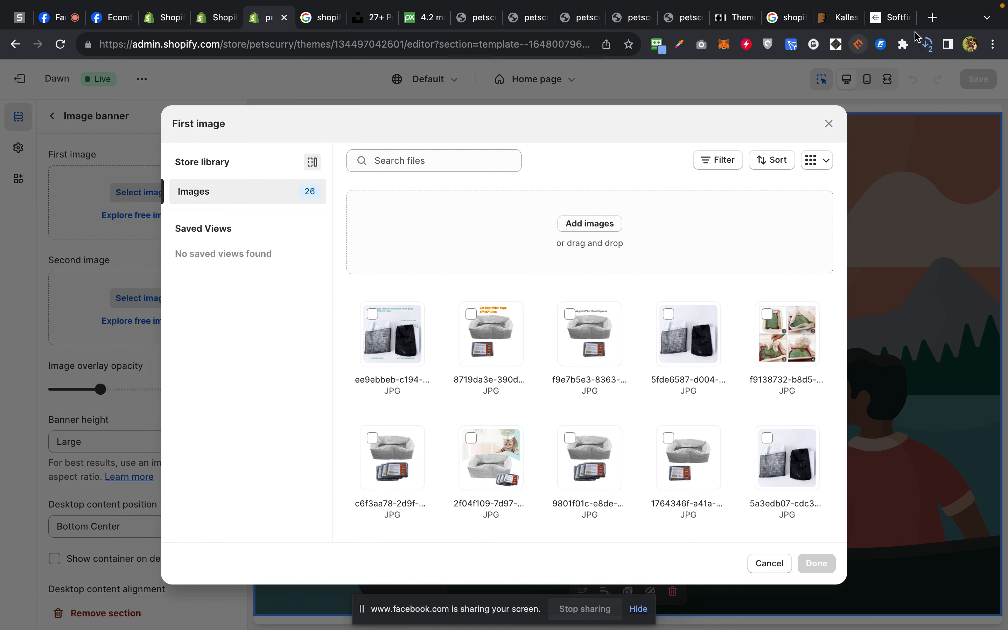
left_click(927, 43)
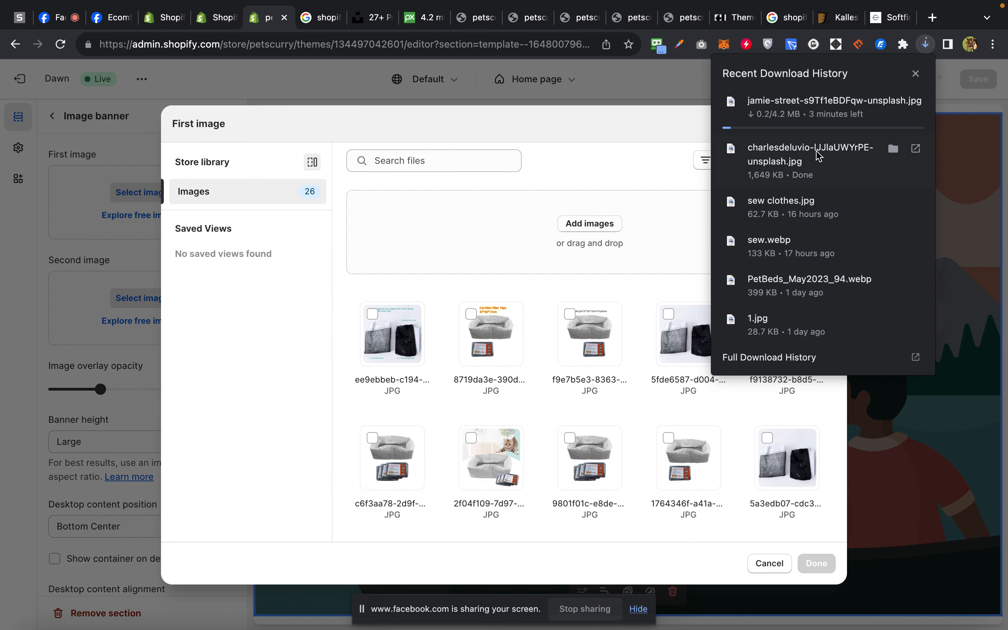
left_click_drag(820, 156, 551, 315)
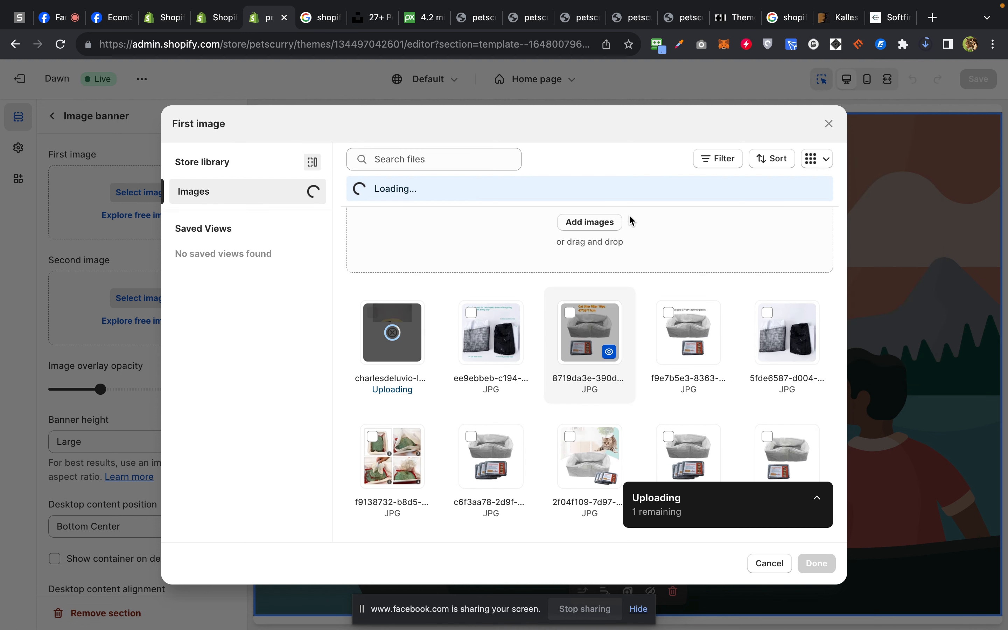
Check the dog-bed photo's download, then set the first banner image to the store library picture 2f04f109 with the kitten and litter liner.
left_click(922, 48)
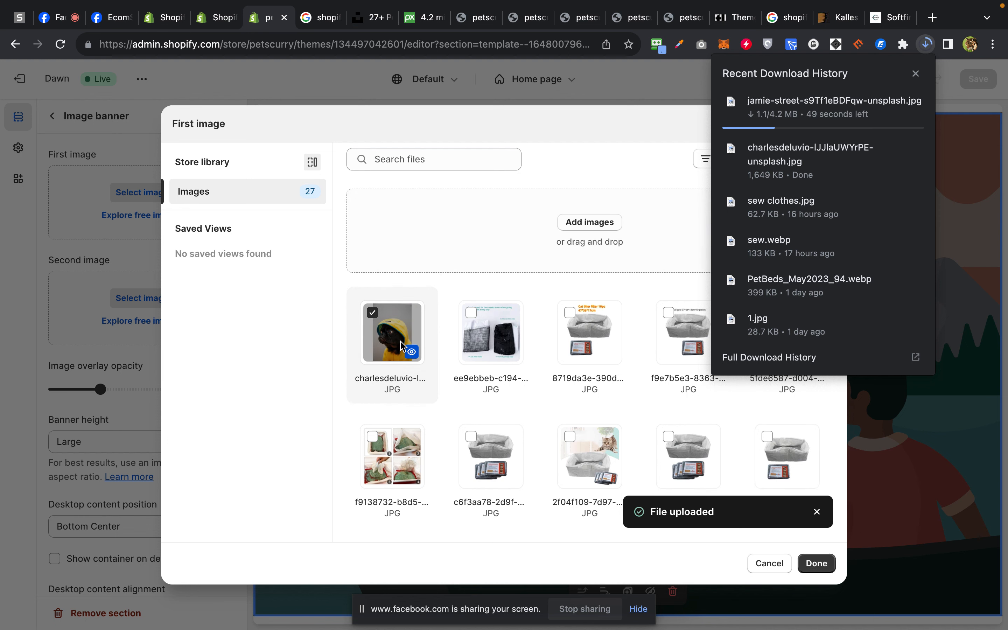
left_click(627, 282)
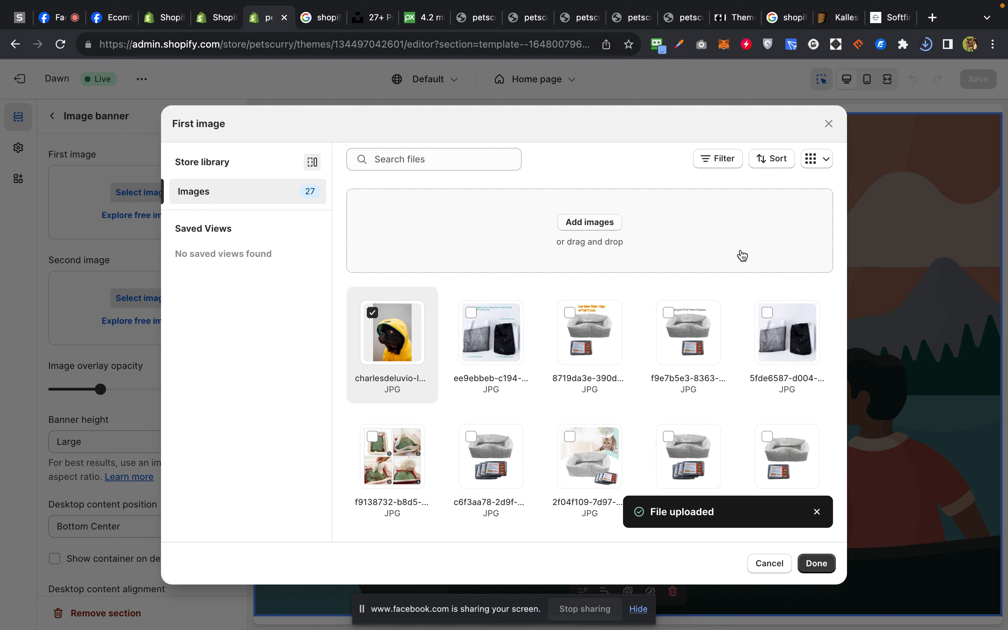
scroll(658, 401, "down", 4)
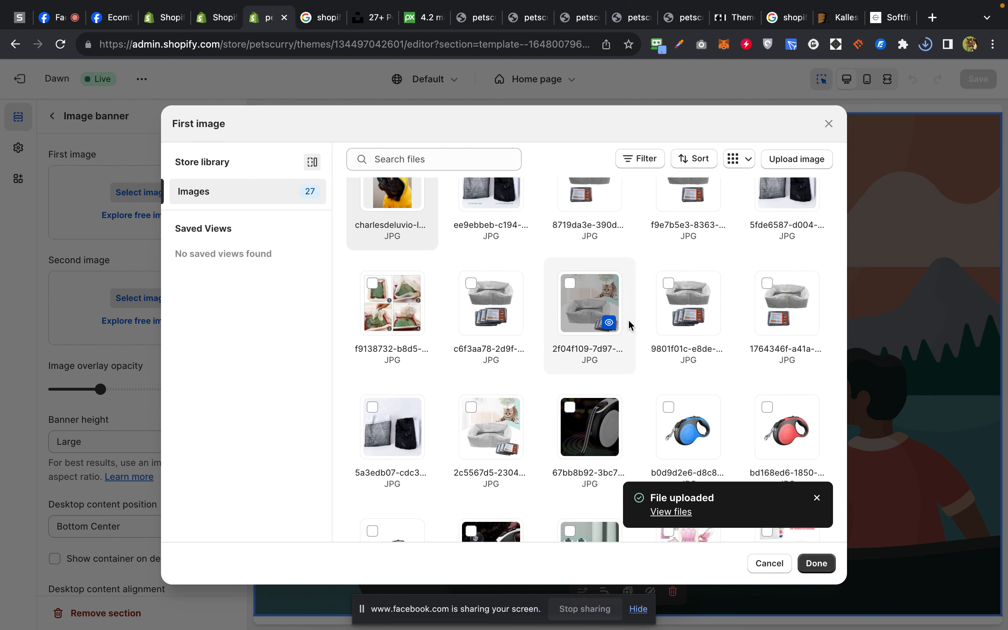
left_click(593, 321)
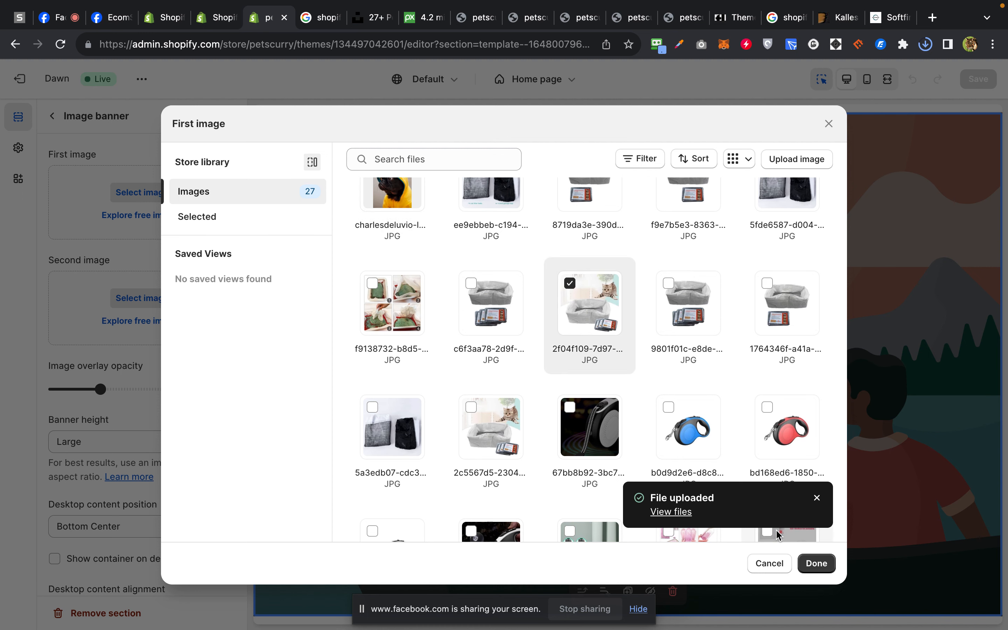
left_click(817, 563)
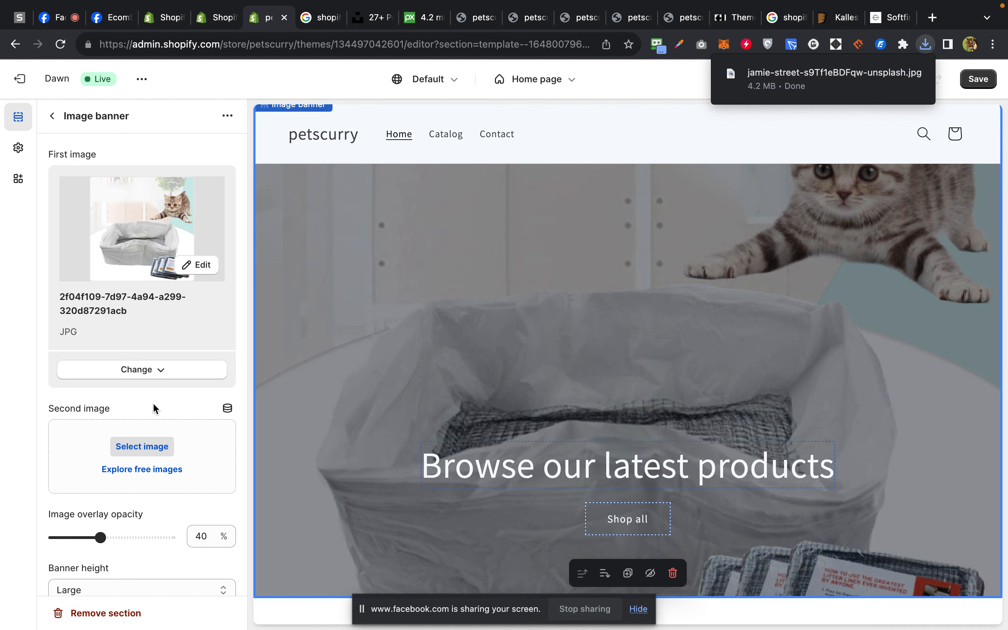
left_click(164, 370)
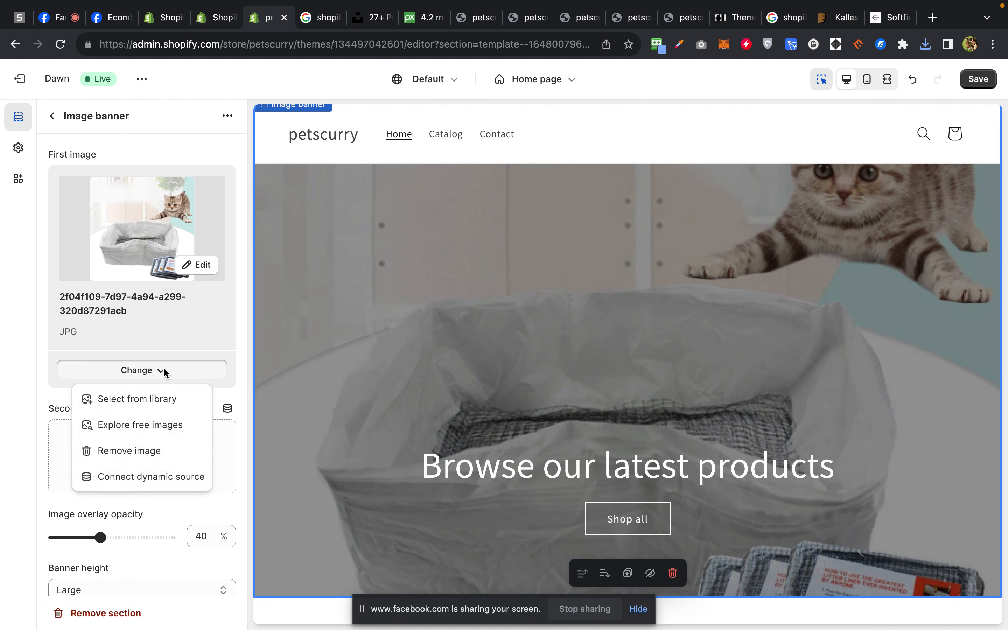
left_click(164, 405)
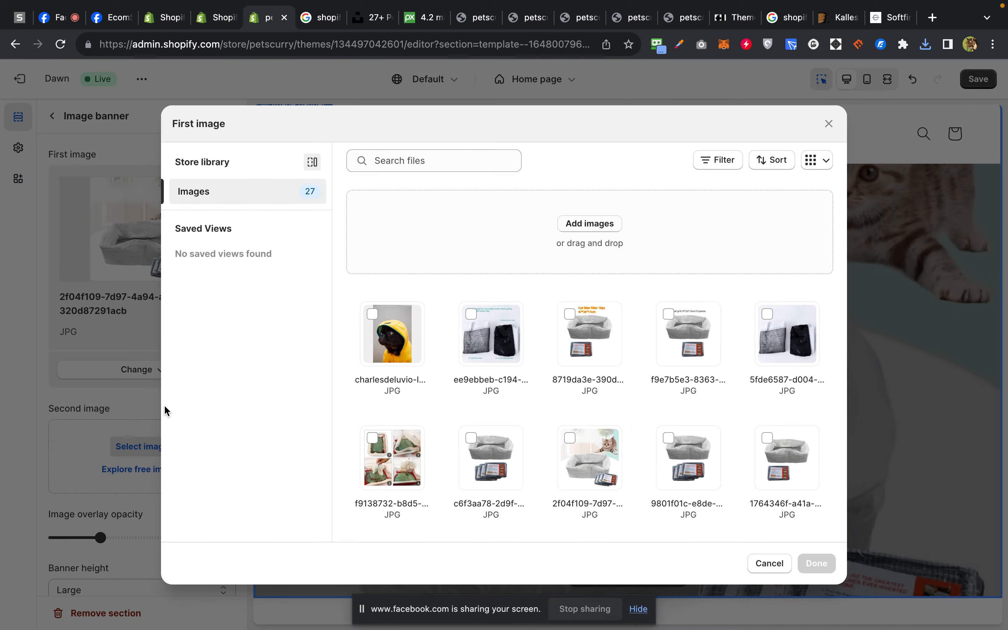
left_click(67, 291)
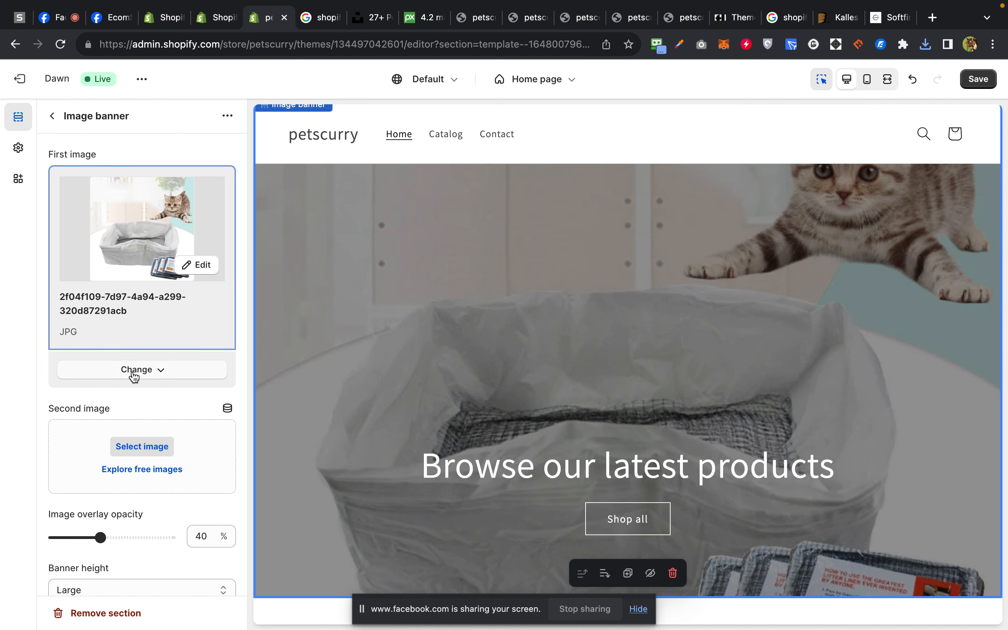
Open the free images browser for the banner's first image and activate its search.
left_click(134, 377)
left_click(138, 429)
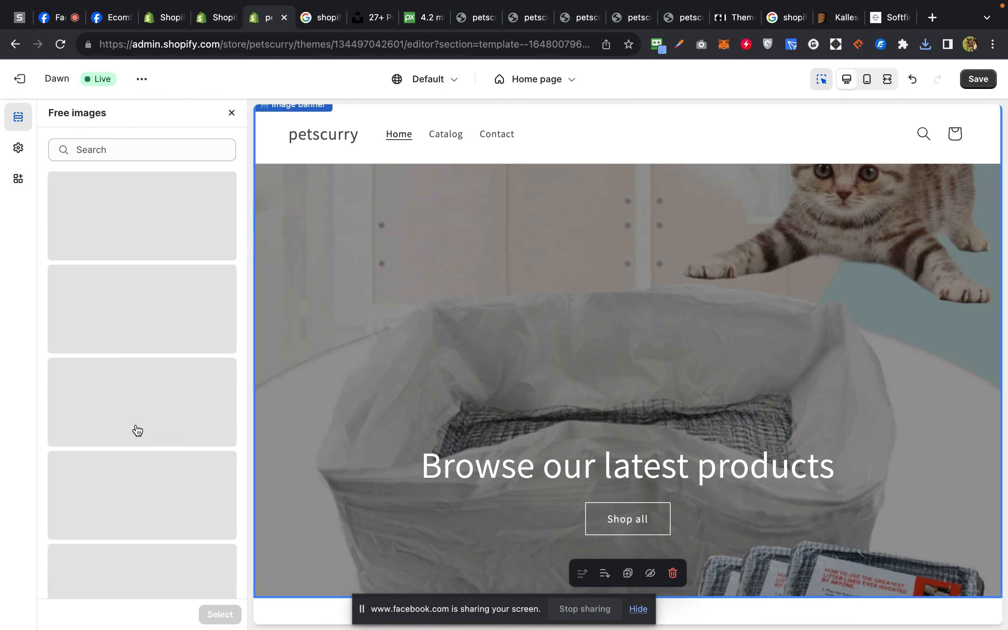
left_click(205, 151)
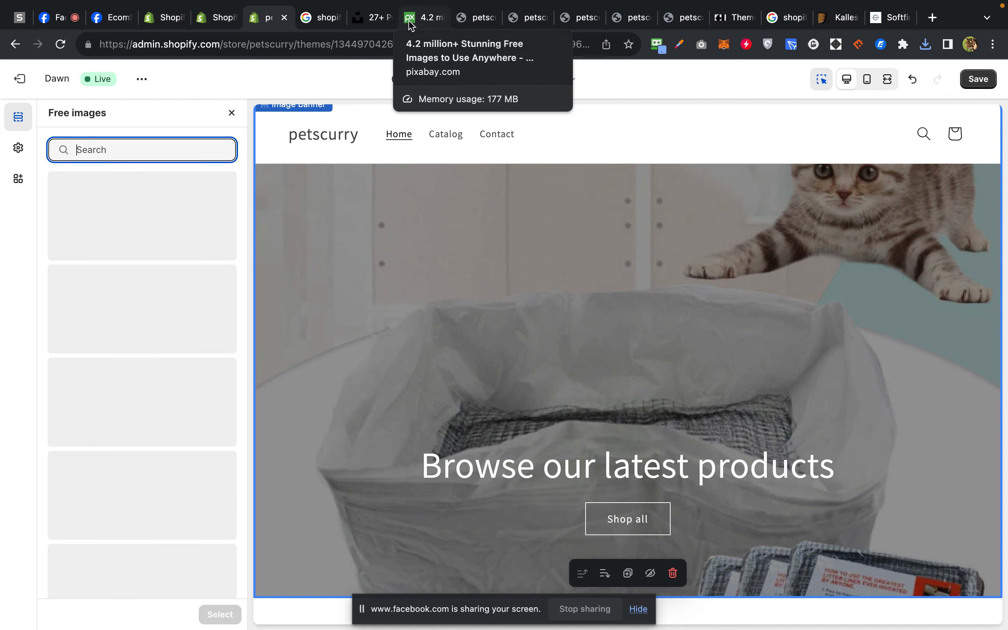
Switch to the Pixabay tab and search all images for "pet".
left_click(331, 23)
left_click(374, 25)
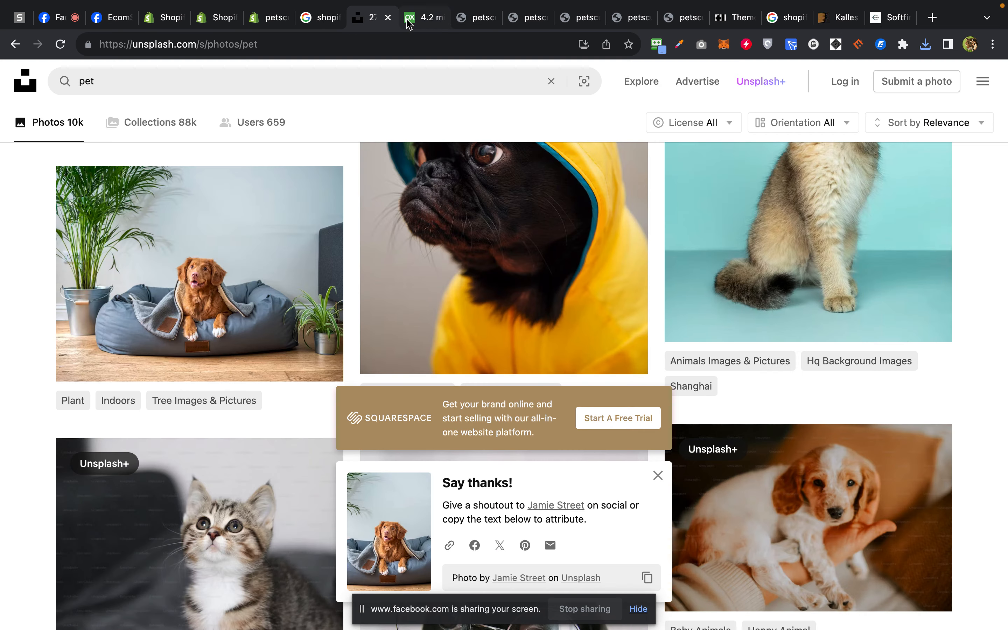
left_click(409, 24)
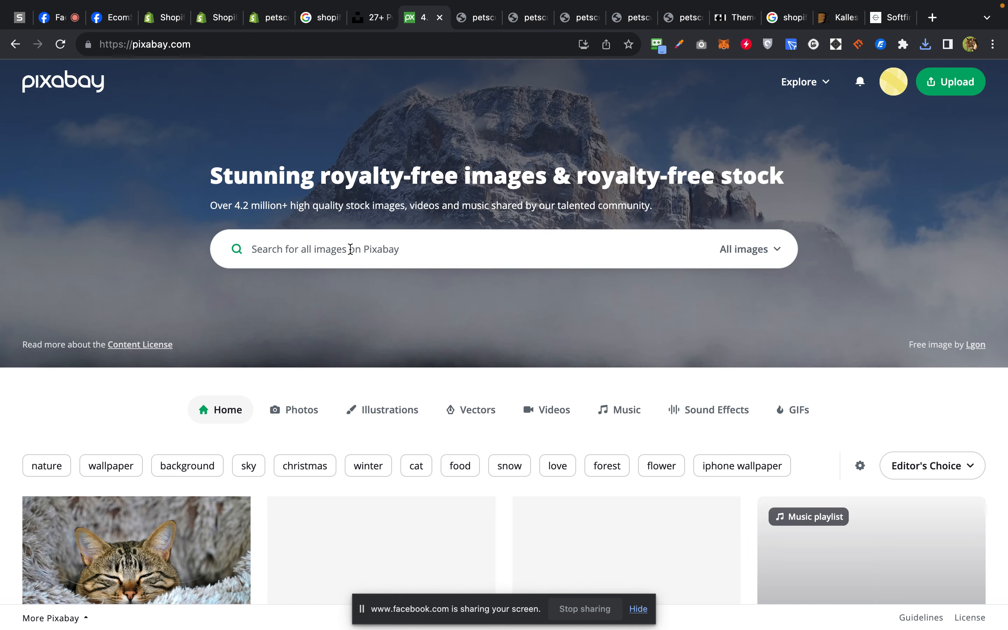
type("pet")
key("Return")
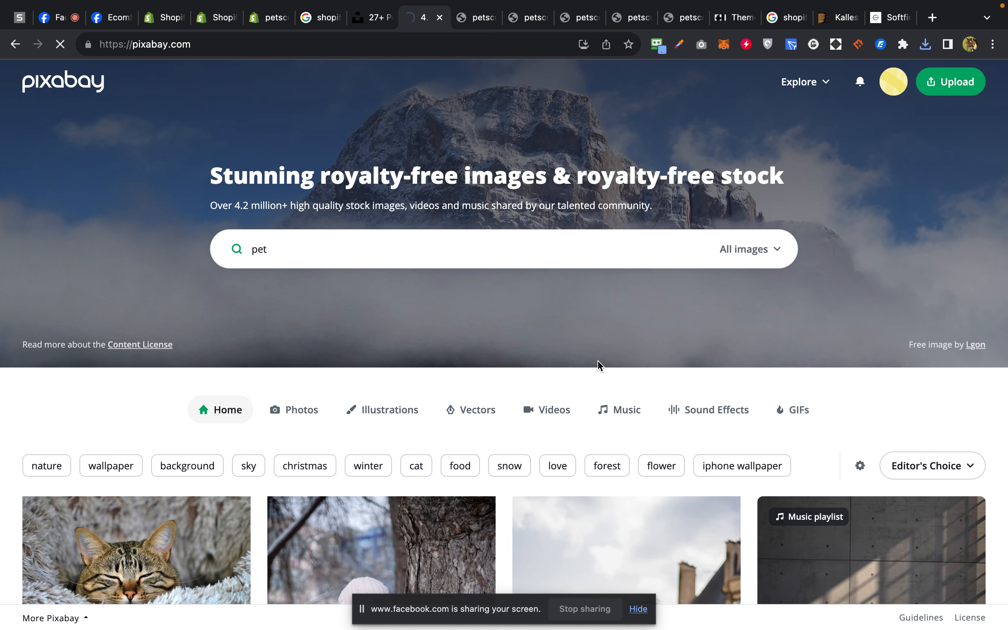
Look through Pixabay's pet images and open the photo of cats and dogs on a pink background in a new tab.
scroll(600, 366, "down", 7)
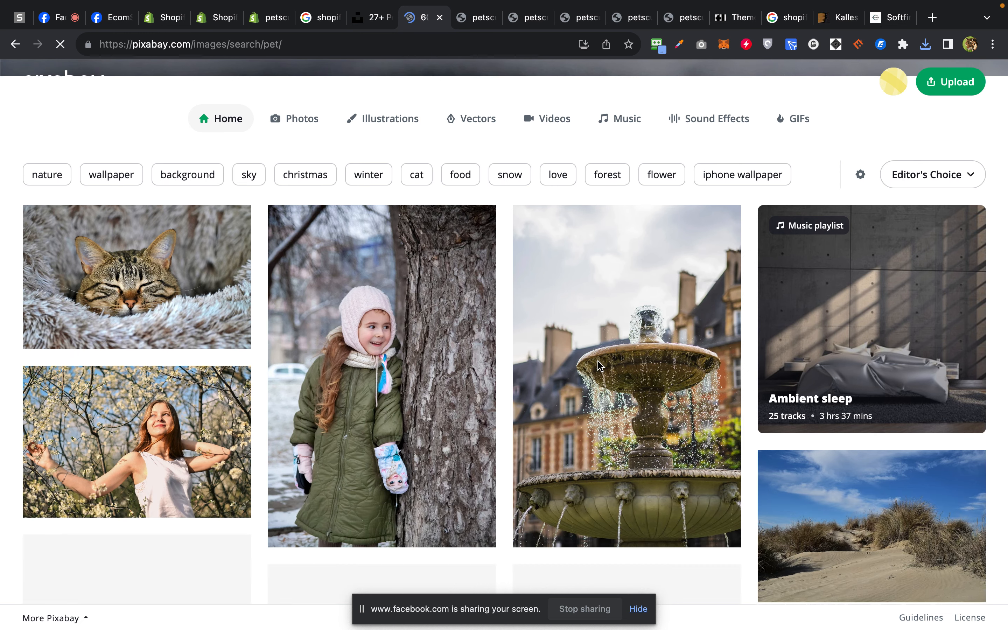
scroll(600, 365, "down", 7)
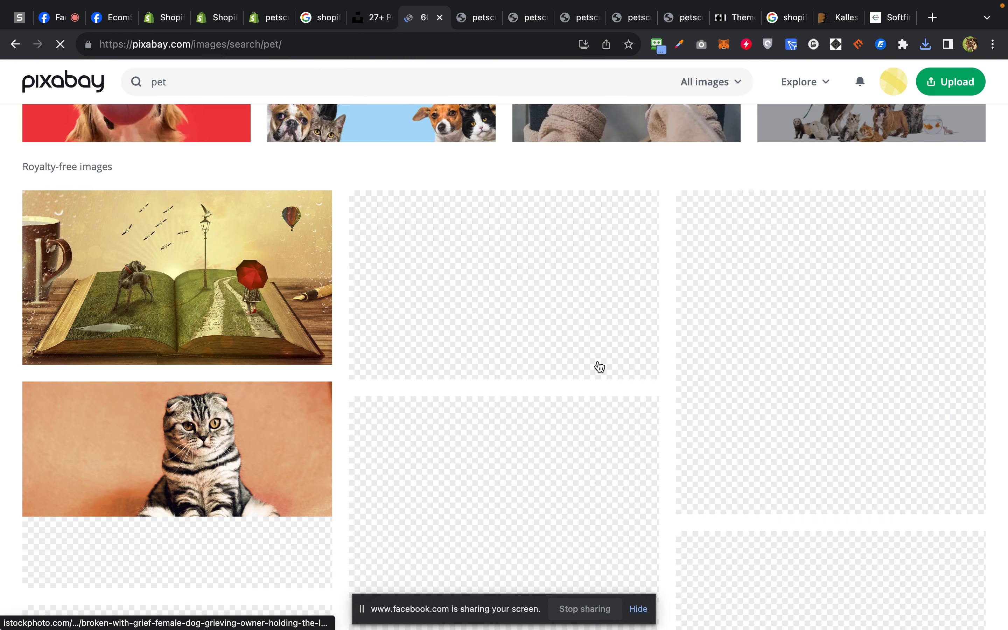
scroll(600, 367, "down", 1)
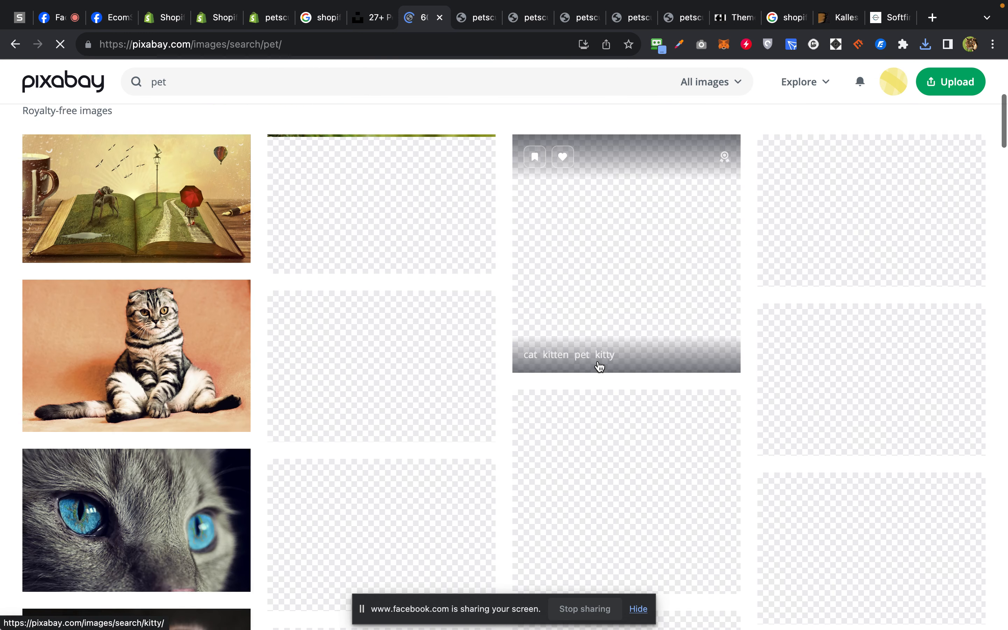
scroll(549, 372, "down", 2)
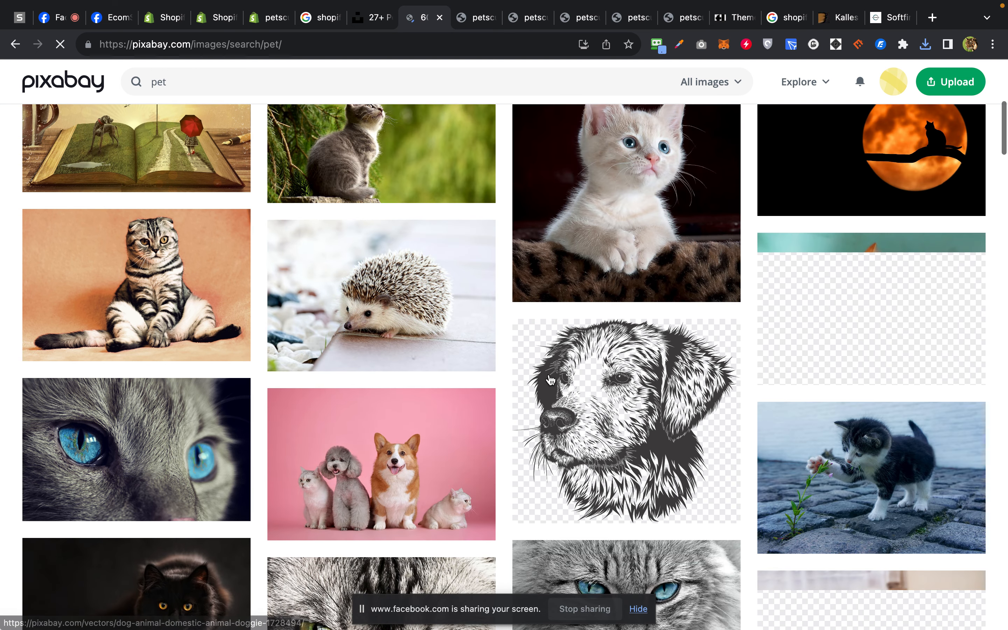
scroll(550, 379, "down", 1)
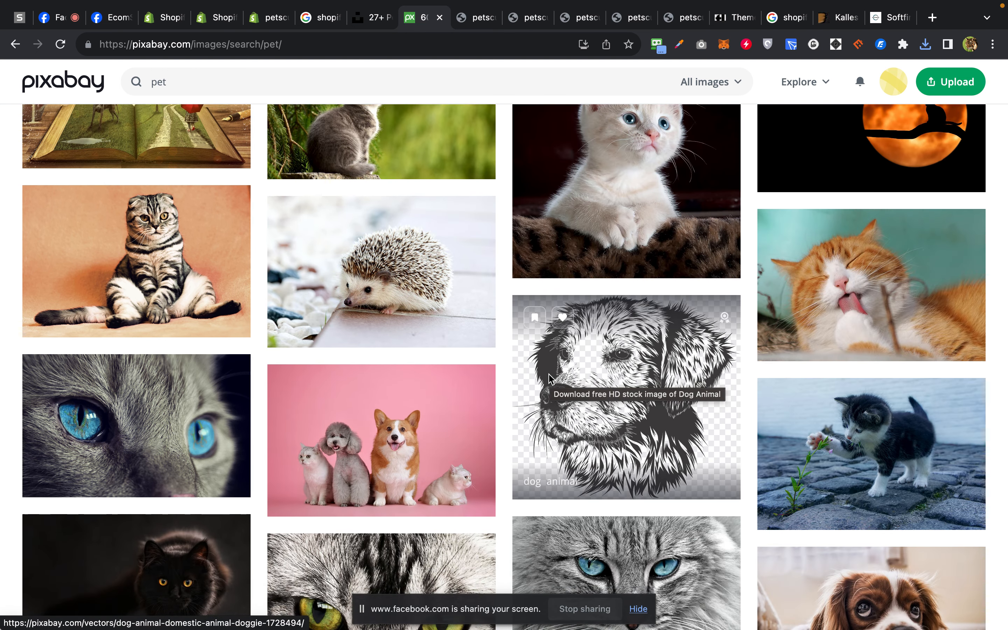
right_click(386, 441)
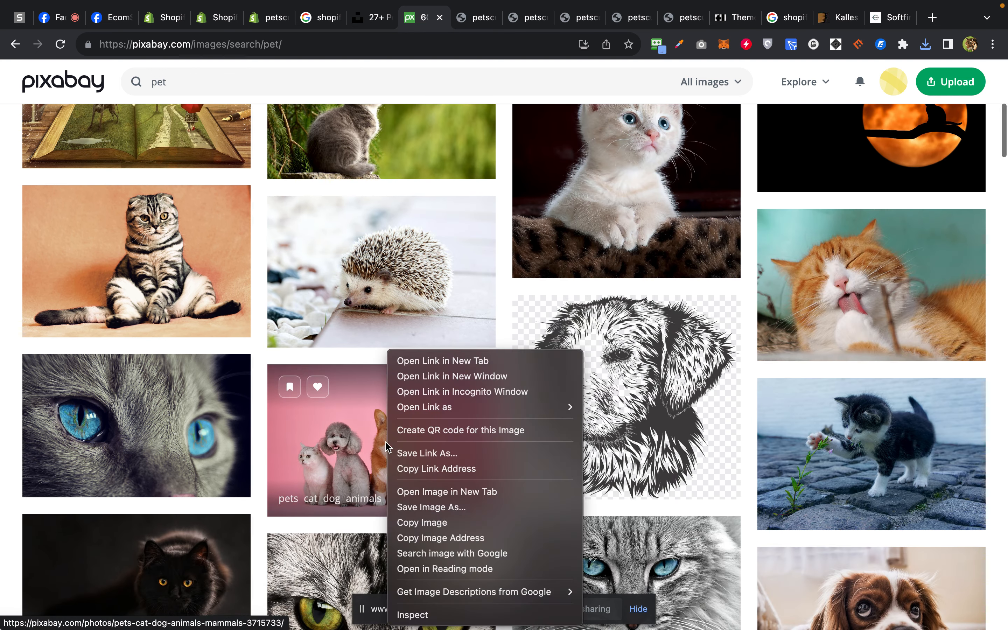
left_click(445, 364)
Open another pet photo from further down the Pixabay results in a new tab and continue through the results.
scroll(879, 338, "down", 3)
right_click(882, 334)
left_click(866, 345)
scroll(664, 341, "down", 5)
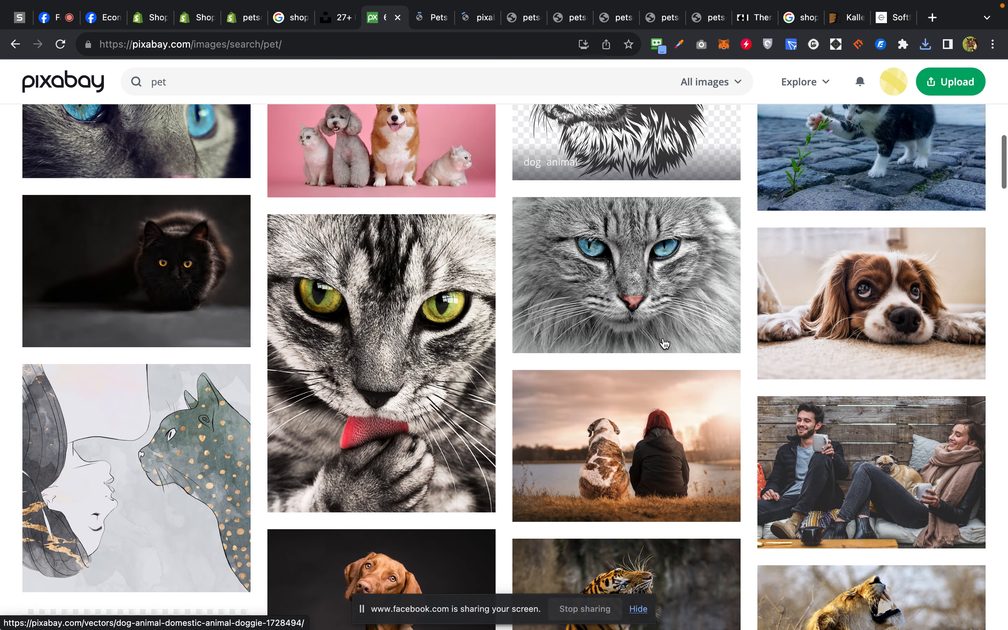